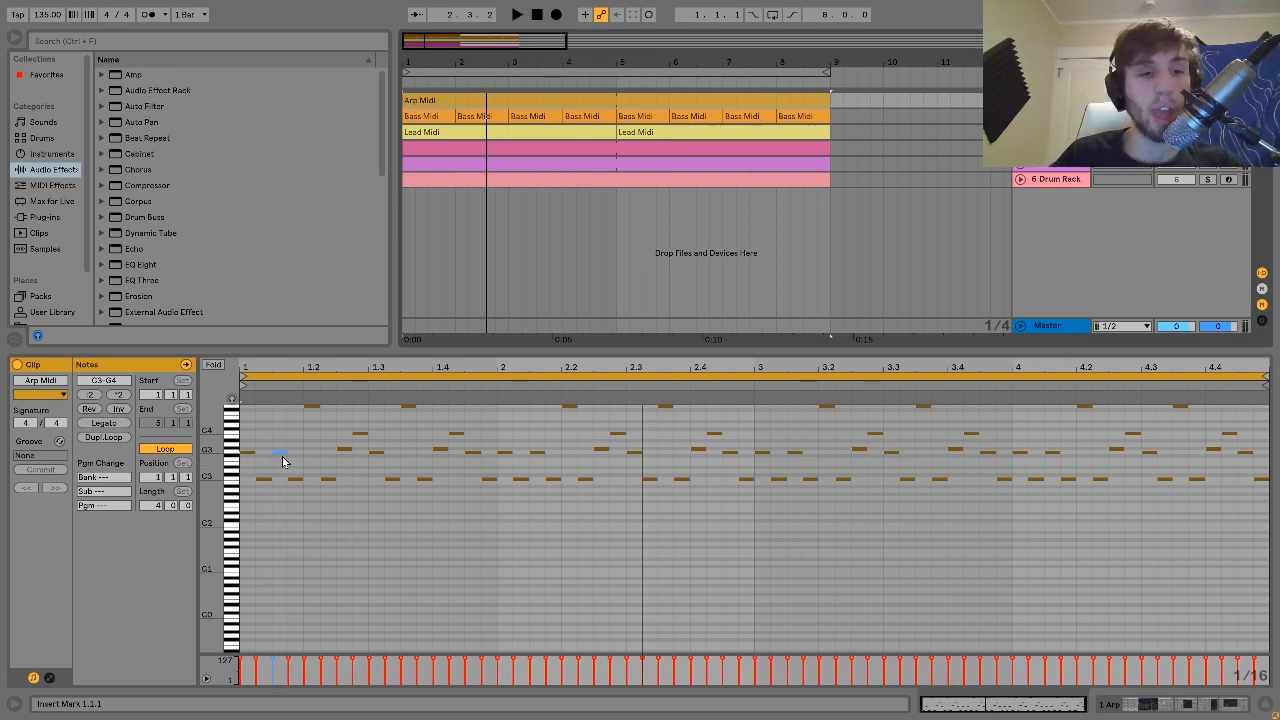
Step: Fold the Arp Midi clip's note editor to used pitches, audition its G3 and G#3 notes, and play the arp briefly
{"action": "left_click", "coordinate": [214, 365]}
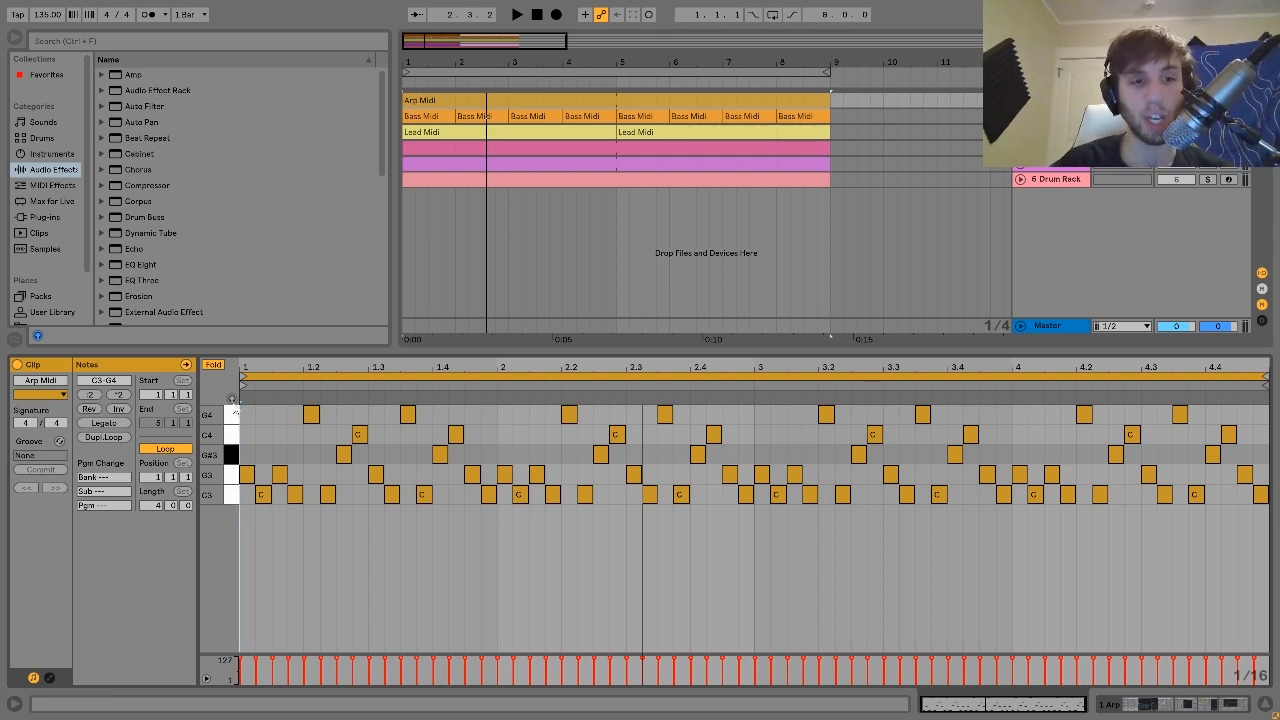
{"action": "left_click", "coordinate": [231, 456]}
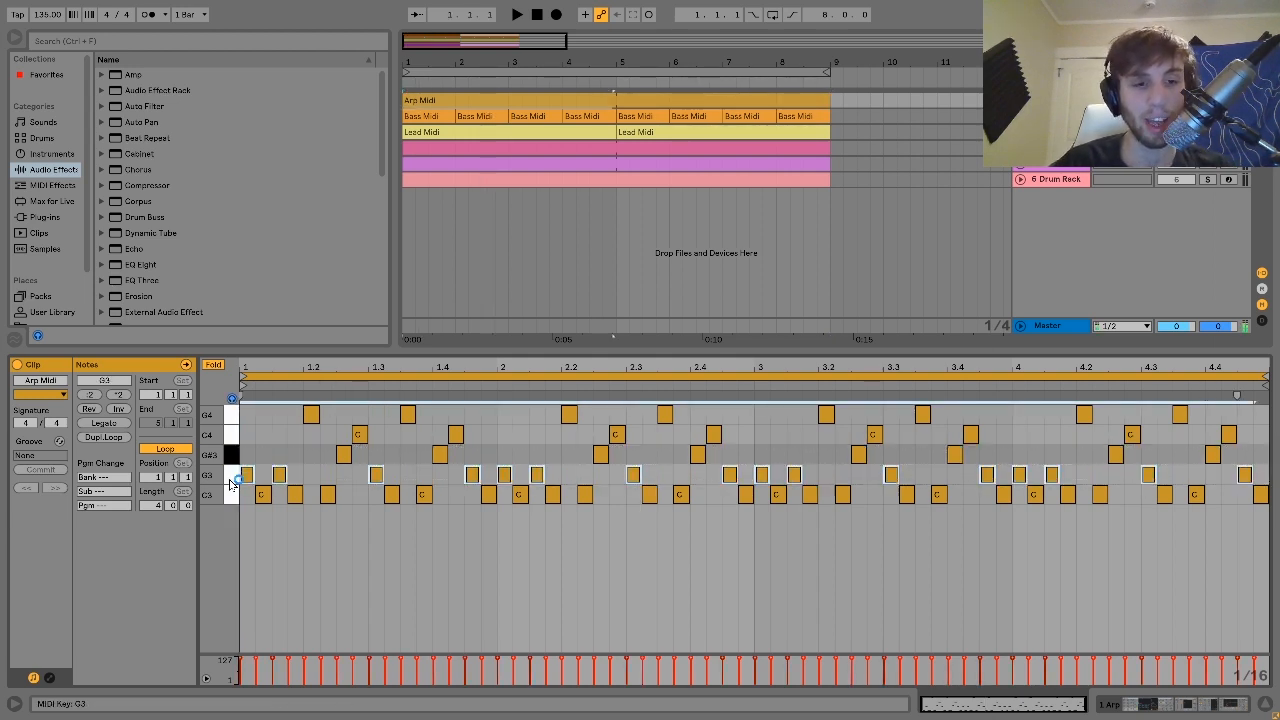
{"action": "left_click", "coordinate": [233, 455]}
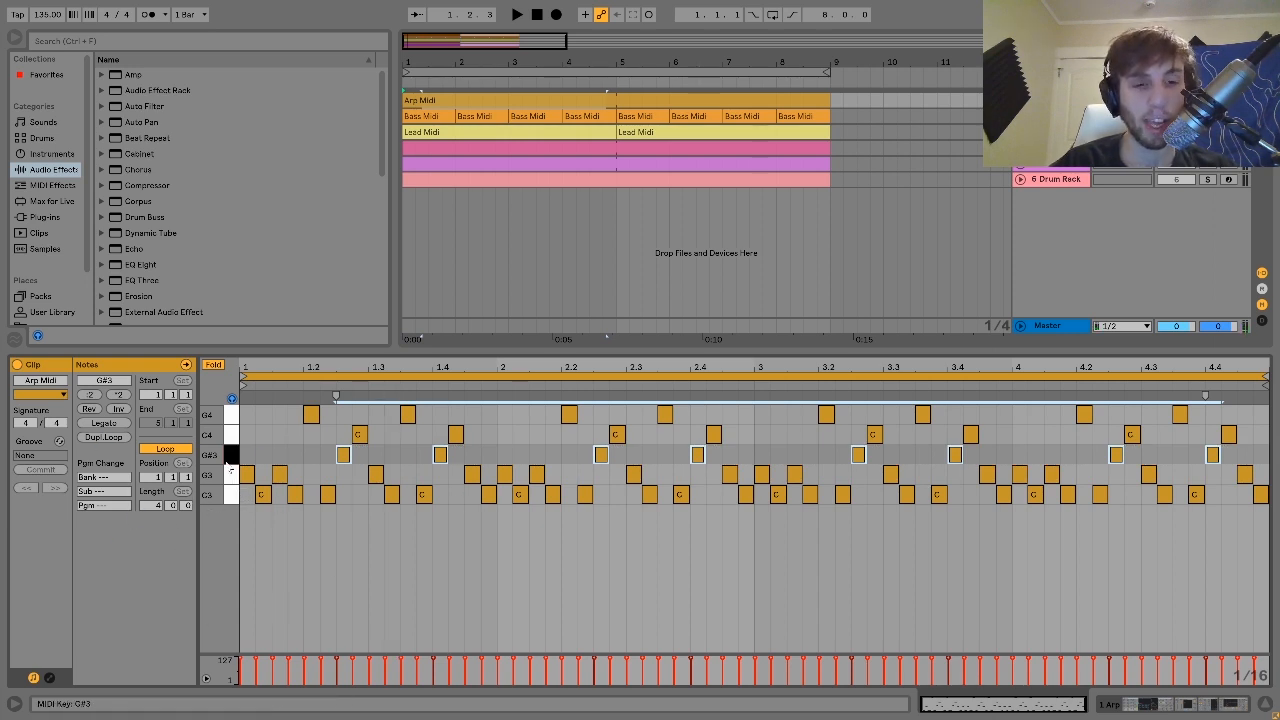
{"action": "key", "text": "space"}
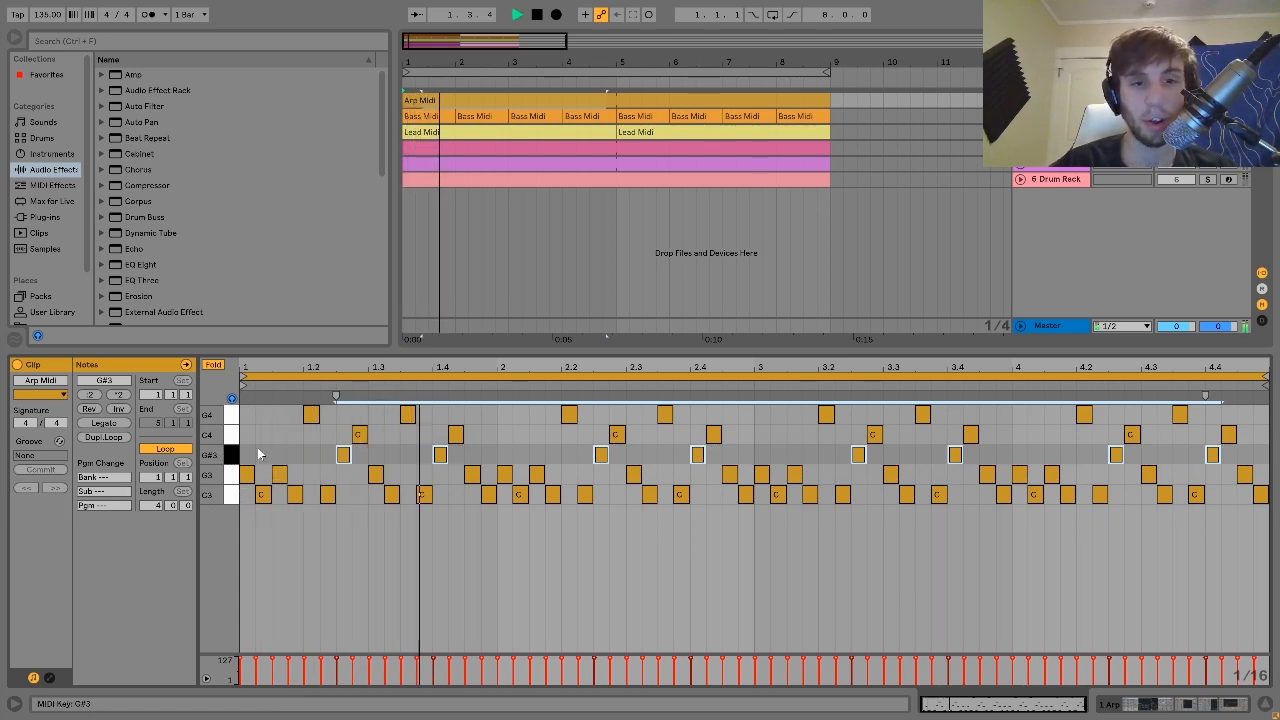
{"action": "key", "text": "space"}
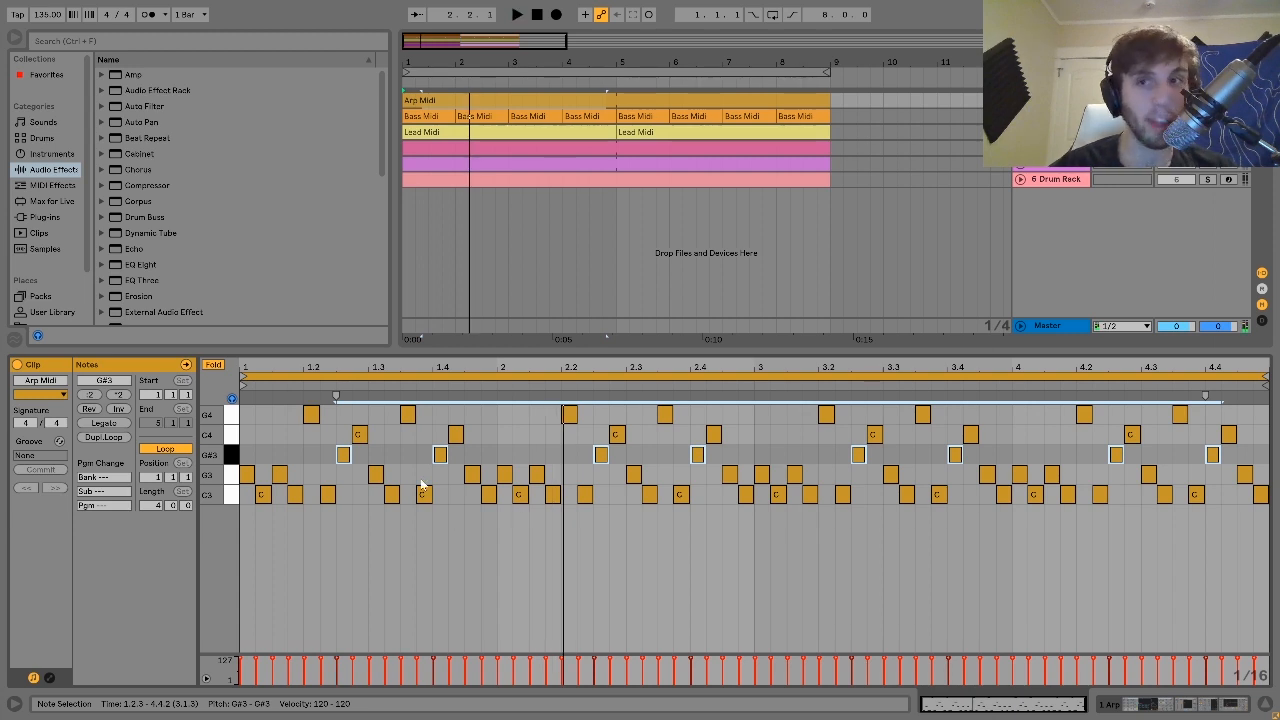
Step: Show the Arp track's devices and examine the level and fine tuning of Operator's oscillators B and C
{"action": "left_click", "coordinate": [1152, 703]}
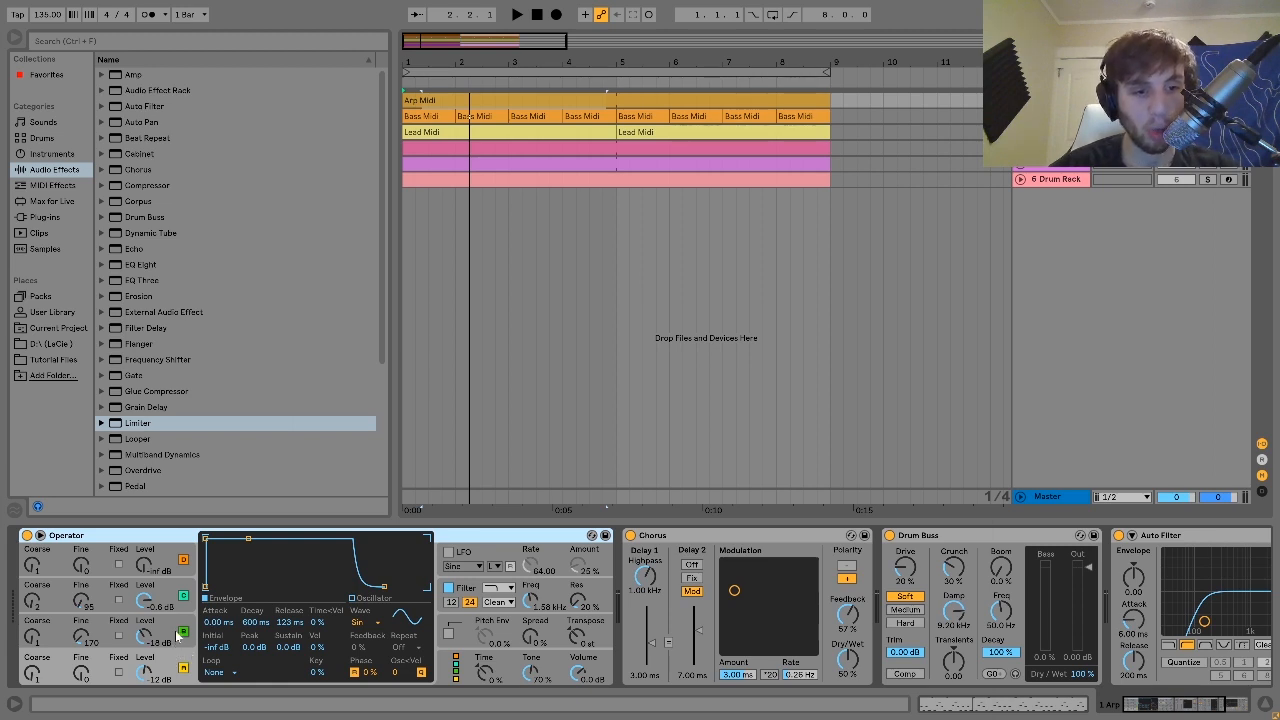
{"action": "left_click", "coordinate": [167, 594]}
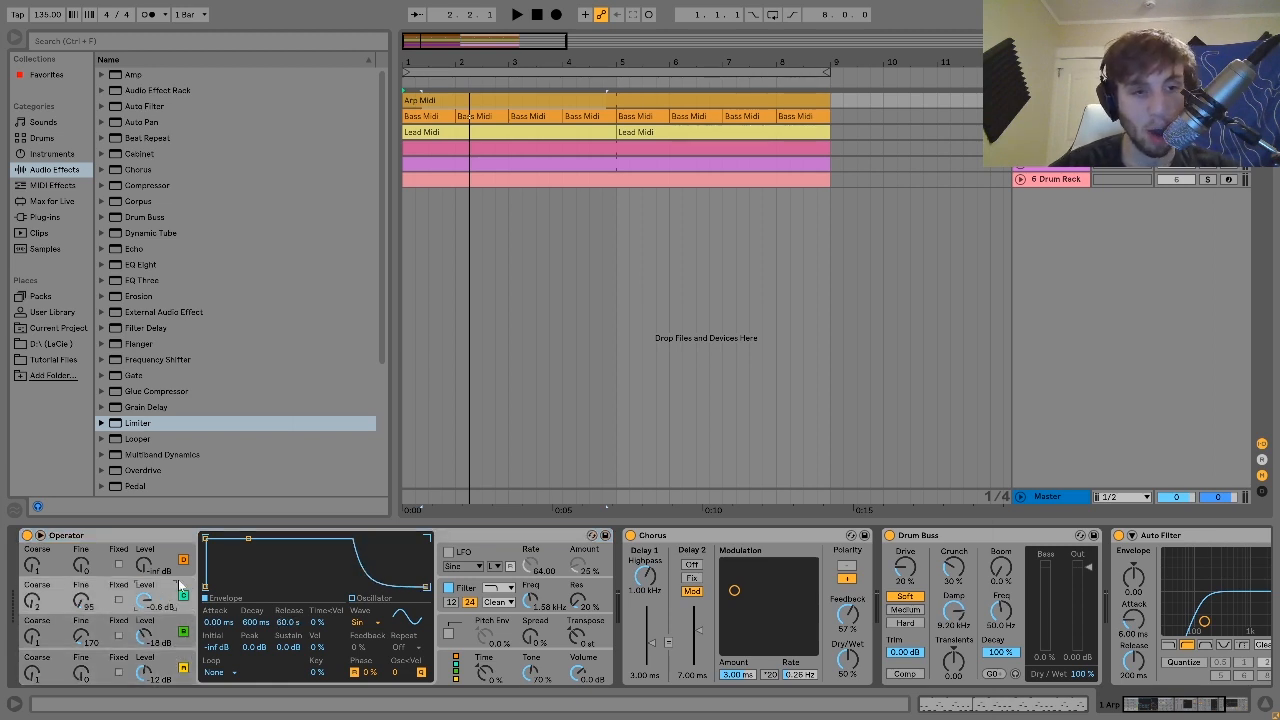
{"action": "double_click", "coordinate": [79, 636]}
{"action": "left_click", "coordinate": [82, 604]}
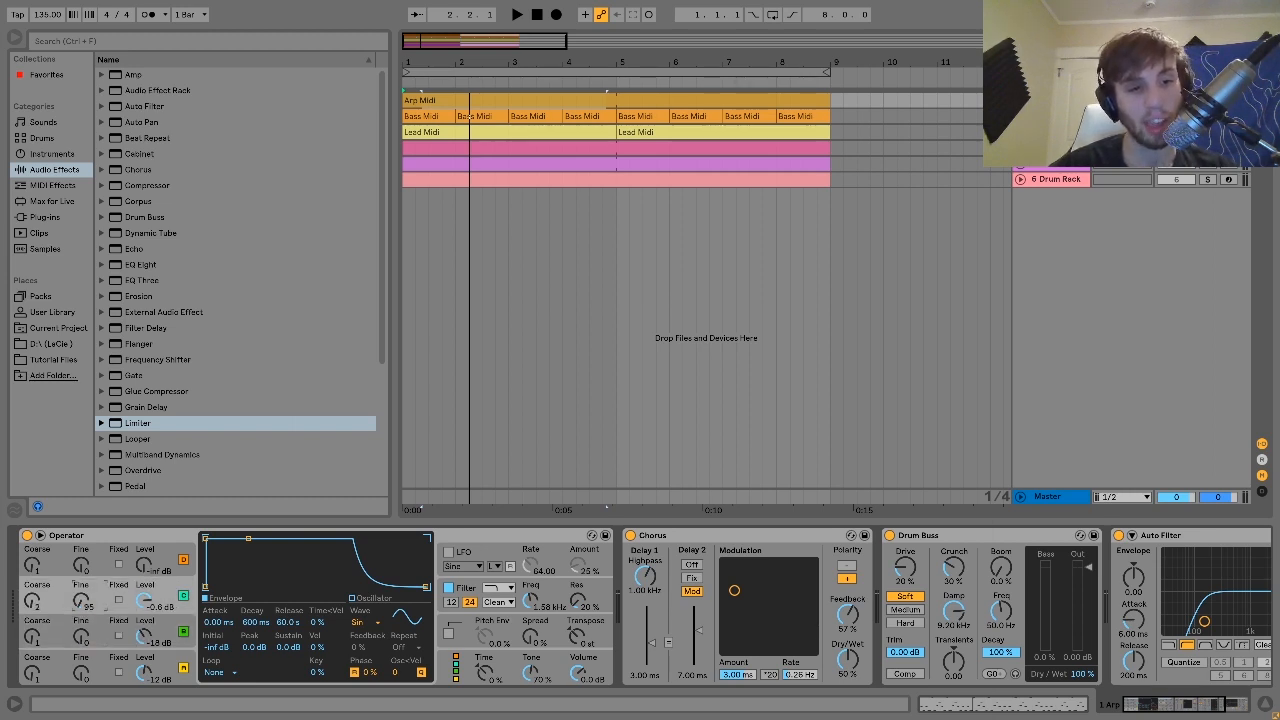
Step: Play the arp several times to hear the Operator sound and inspect the synth's filter envelope
{"action": "key", "text": "space"}
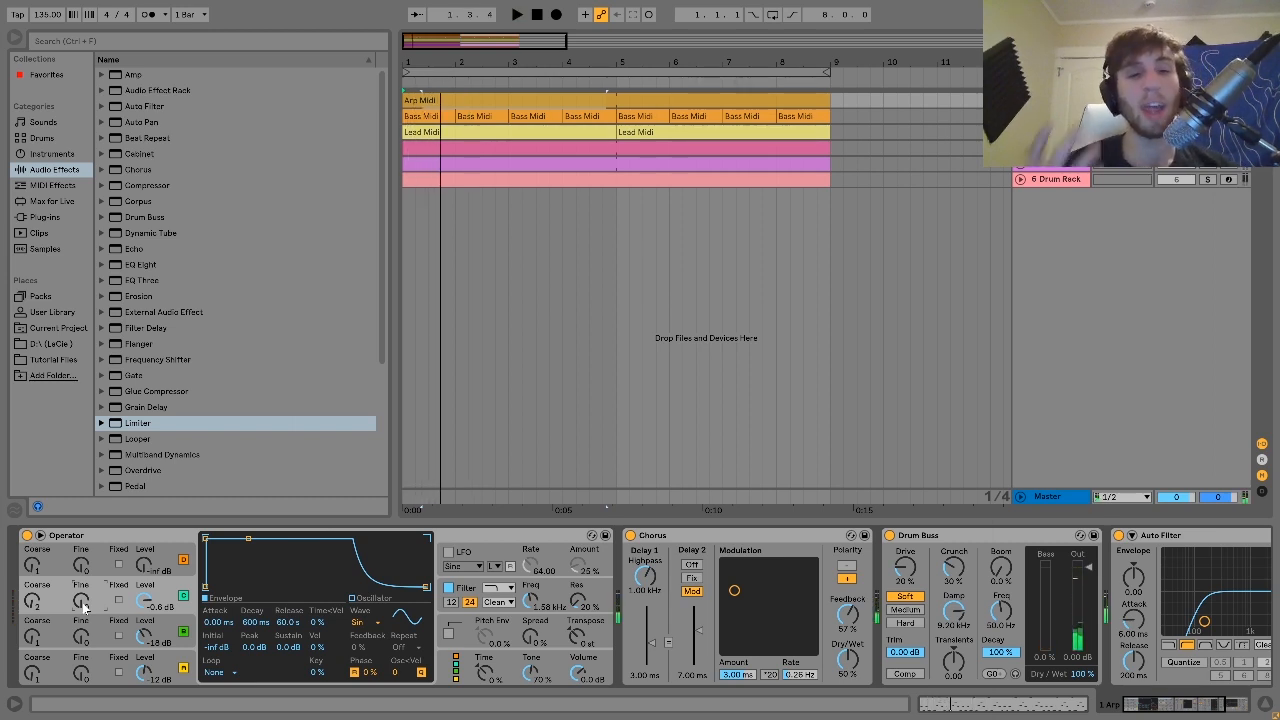
{"action": "key", "text": "space"}
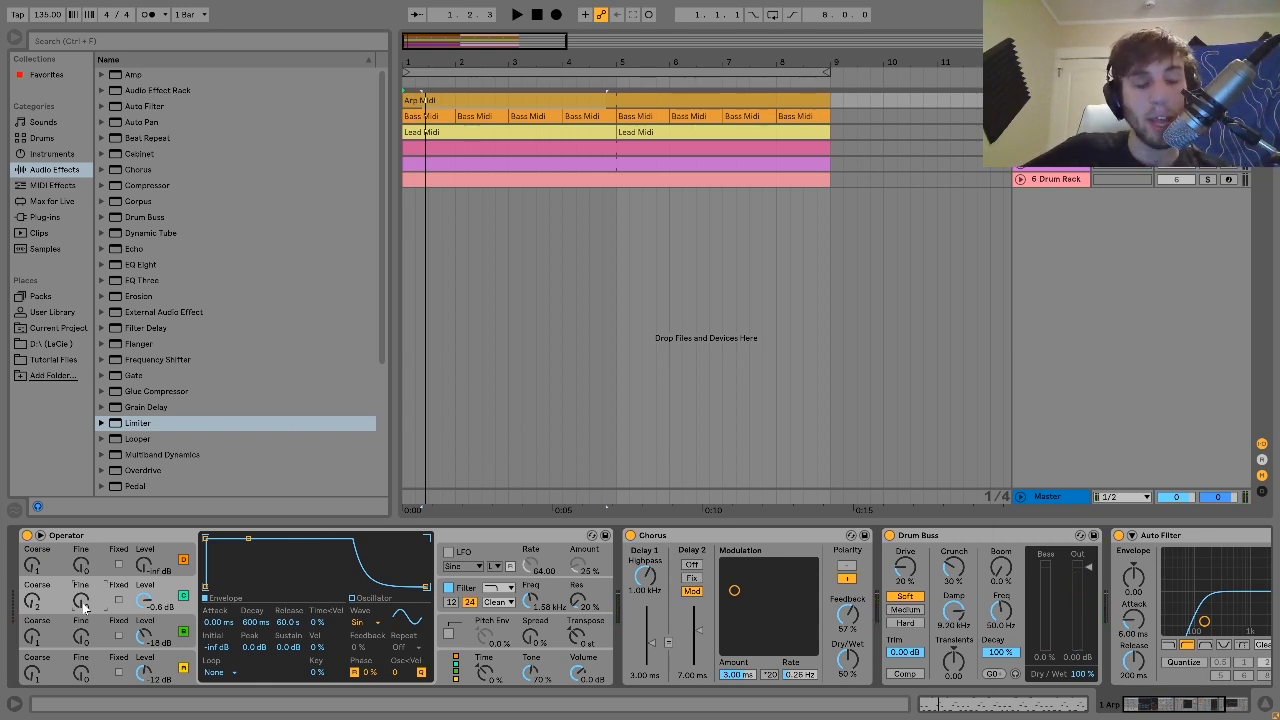
{"action": "key", "text": "space"}
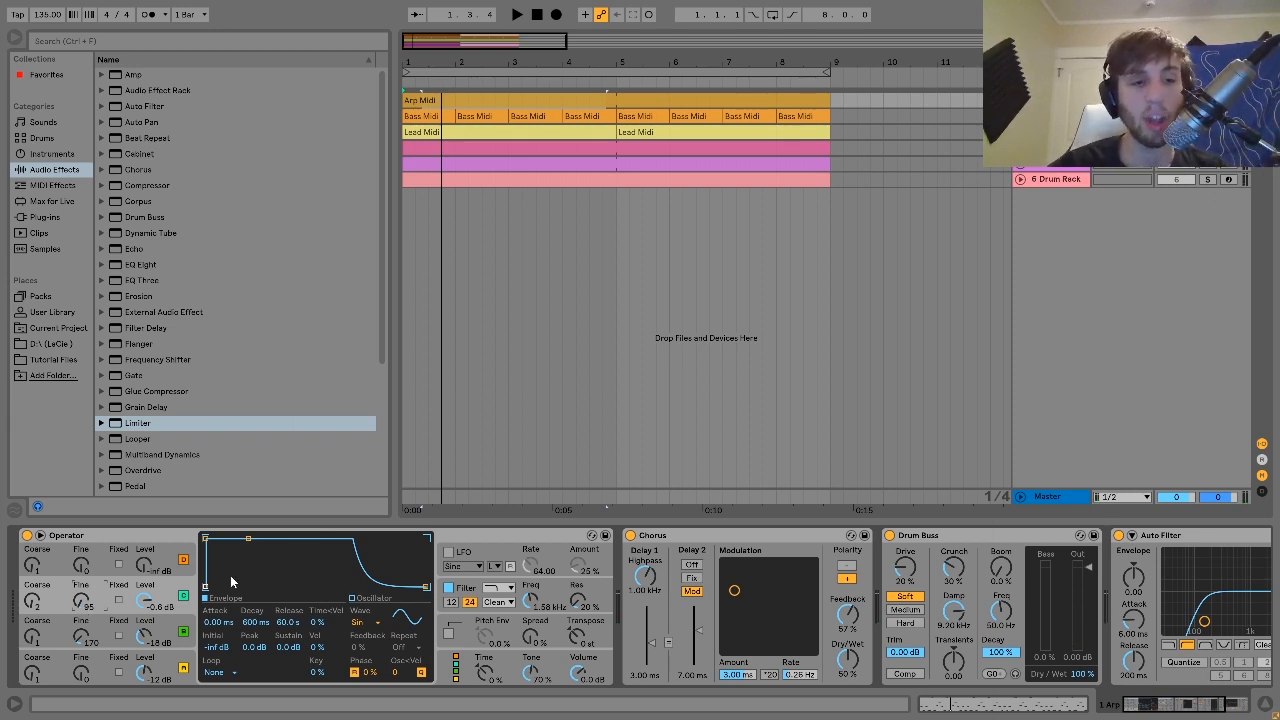
{"action": "key", "text": "space"}
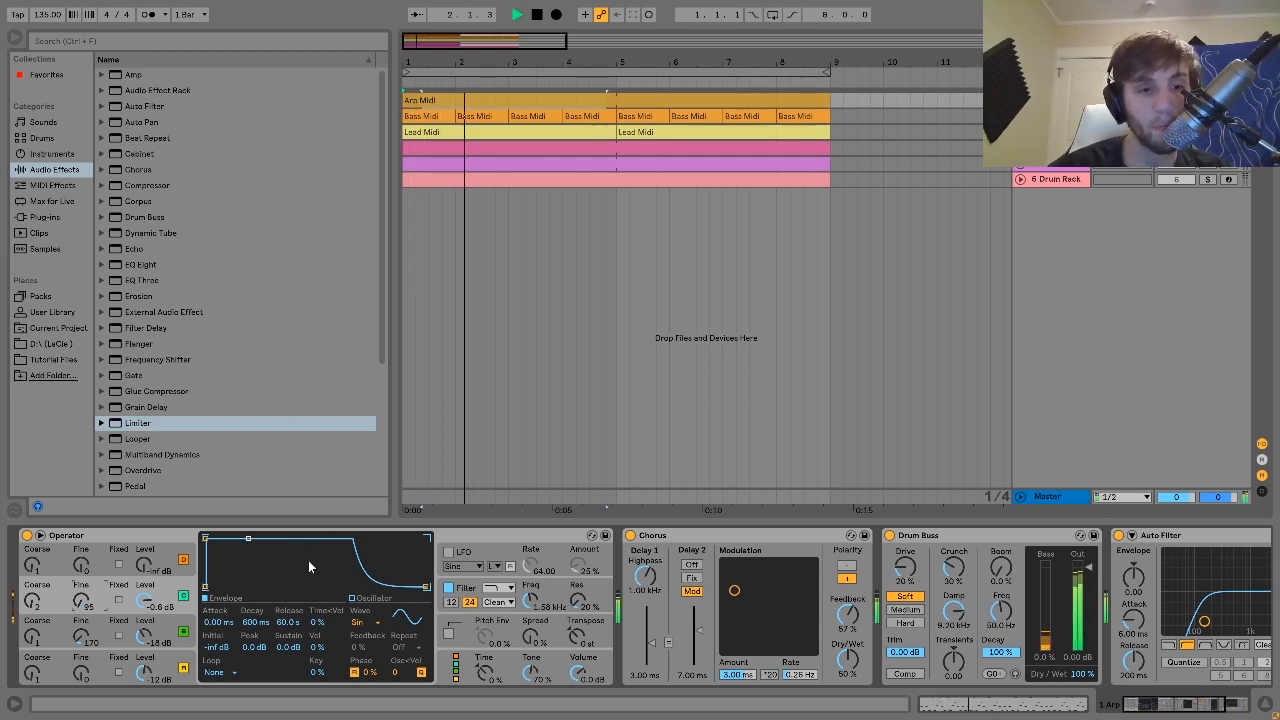
{"action": "key", "text": "space"}
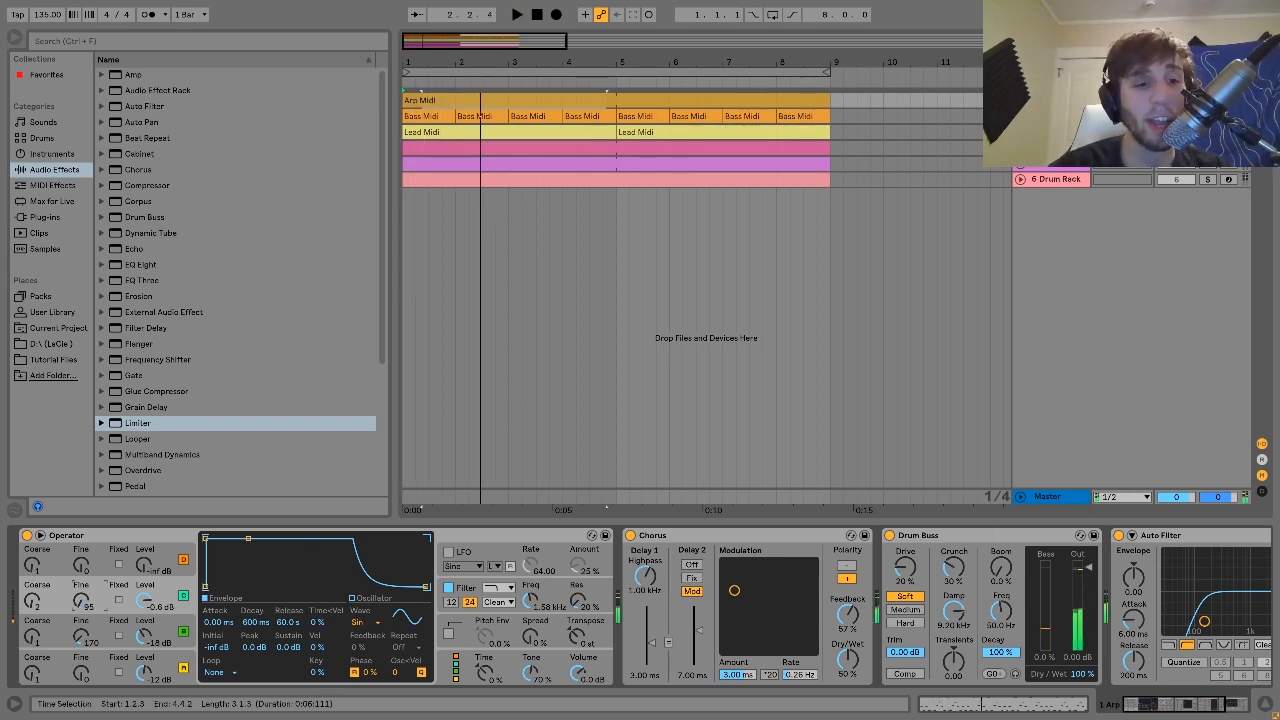
{"action": "left_click", "coordinate": [474, 591]}
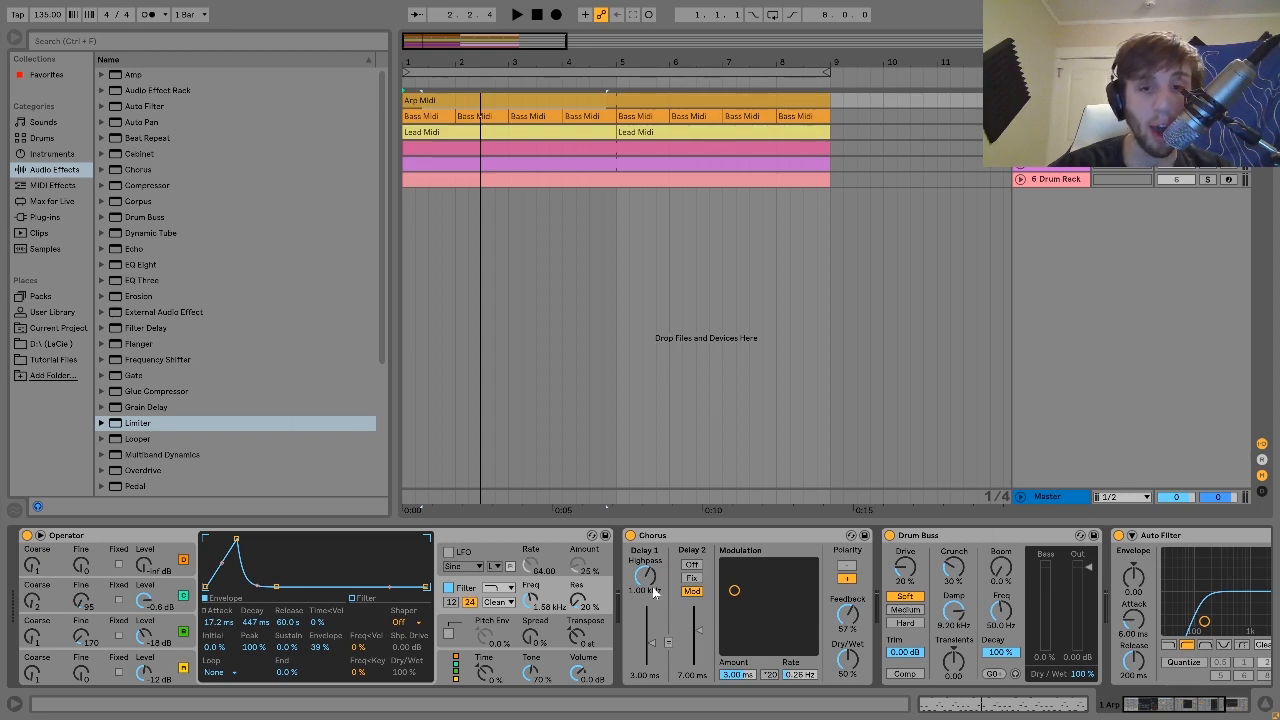
Step: Compare the arp during playback with the Chorus effect switched off and back on
{"action": "scroll", "coordinate": [449, 620], "scroll_direction": "right", "scroll_amount": 5}
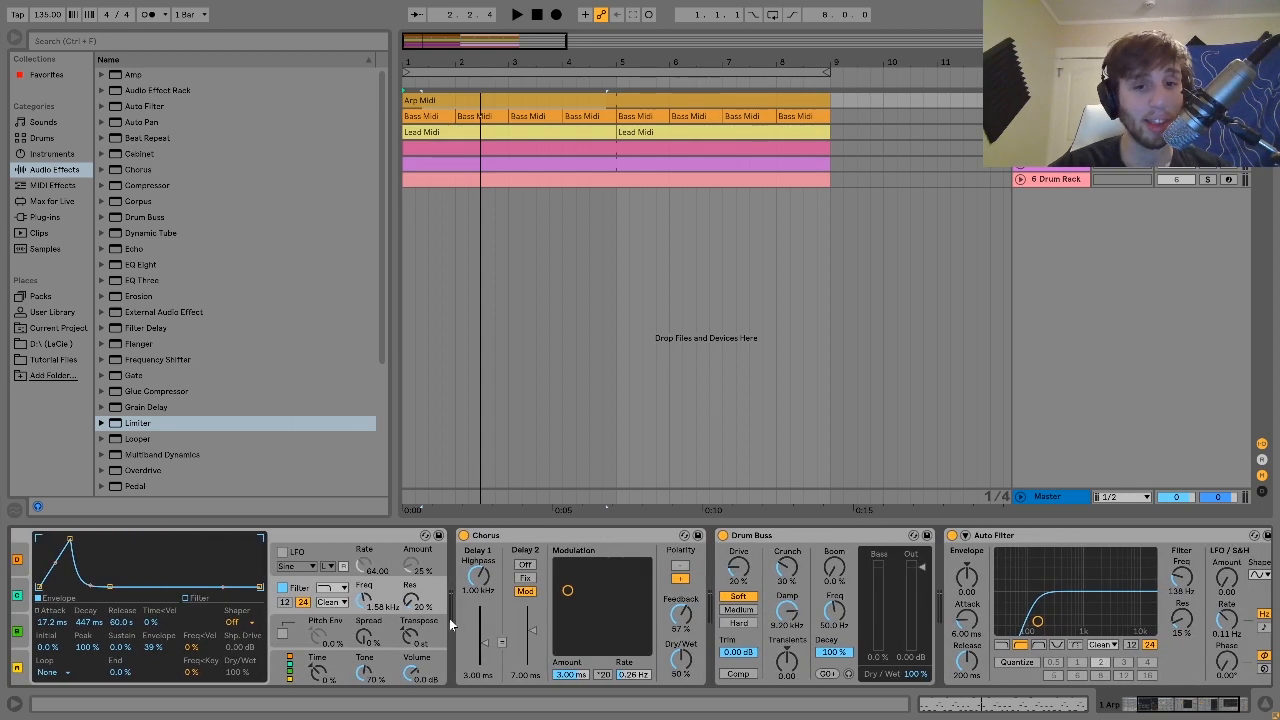
{"action": "left_click", "coordinate": [419, 537]}
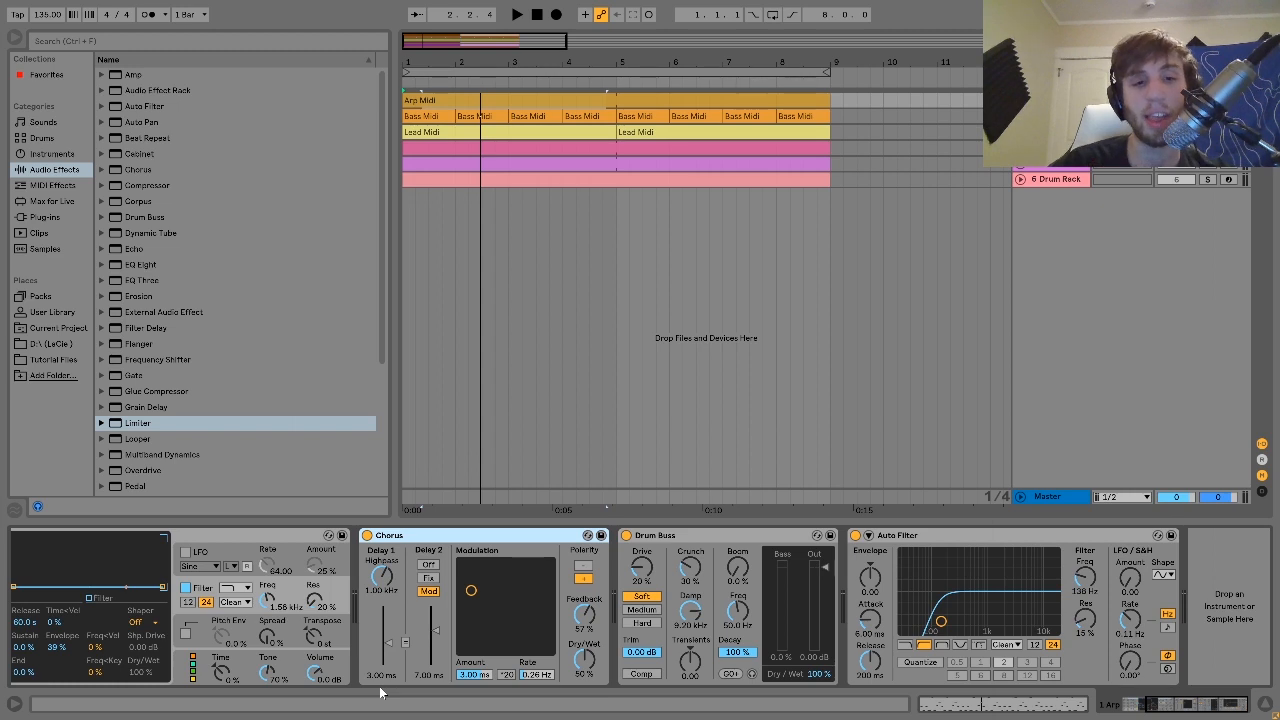
{"action": "key", "text": "space"}
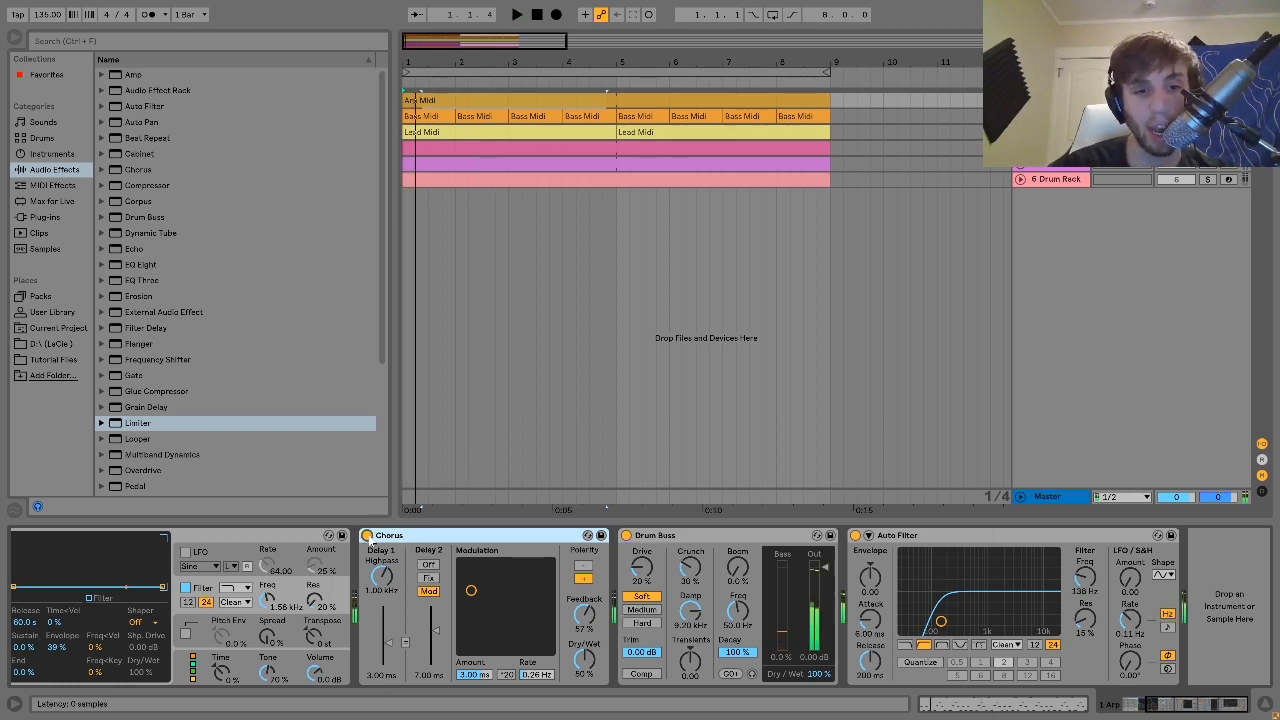
{"action": "left_click", "coordinate": [368, 536]}
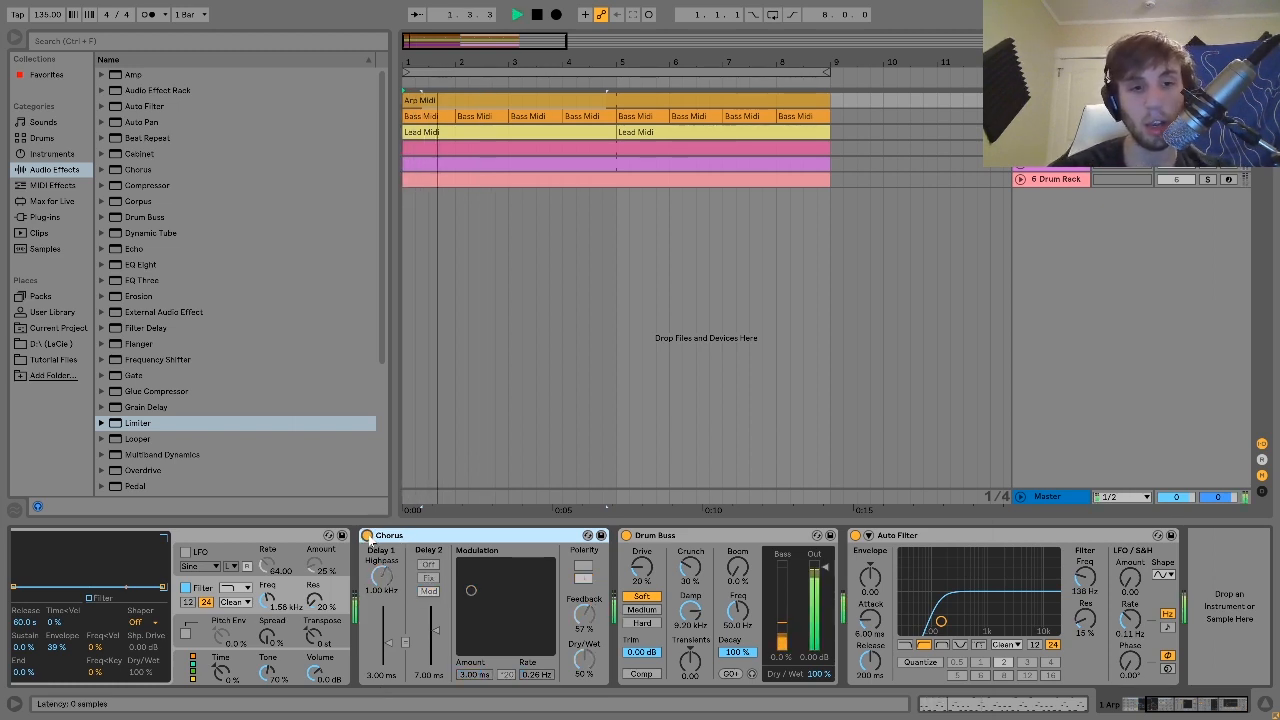
{"action": "left_click", "coordinate": [368, 536]}
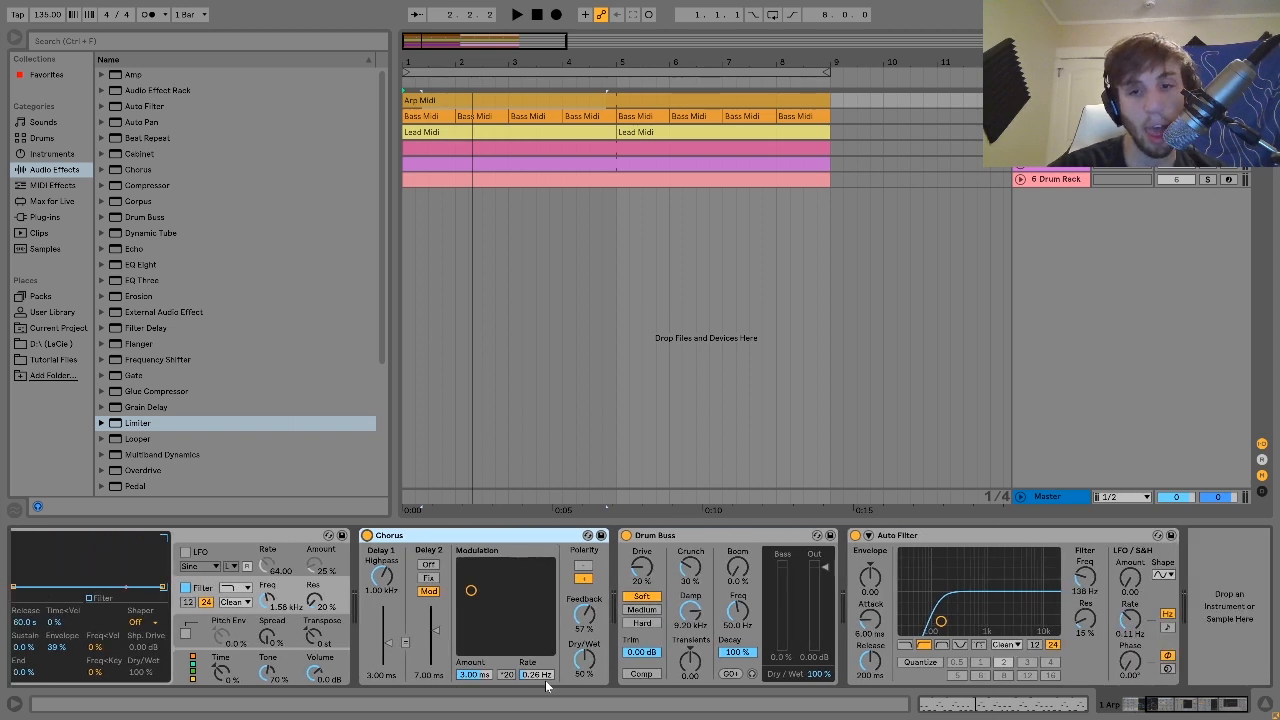
Step: Examine the Drum Buss on the arp while playing it, and view the Auto Filter settings
{"action": "left_click", "coordinate": [658, 537]}
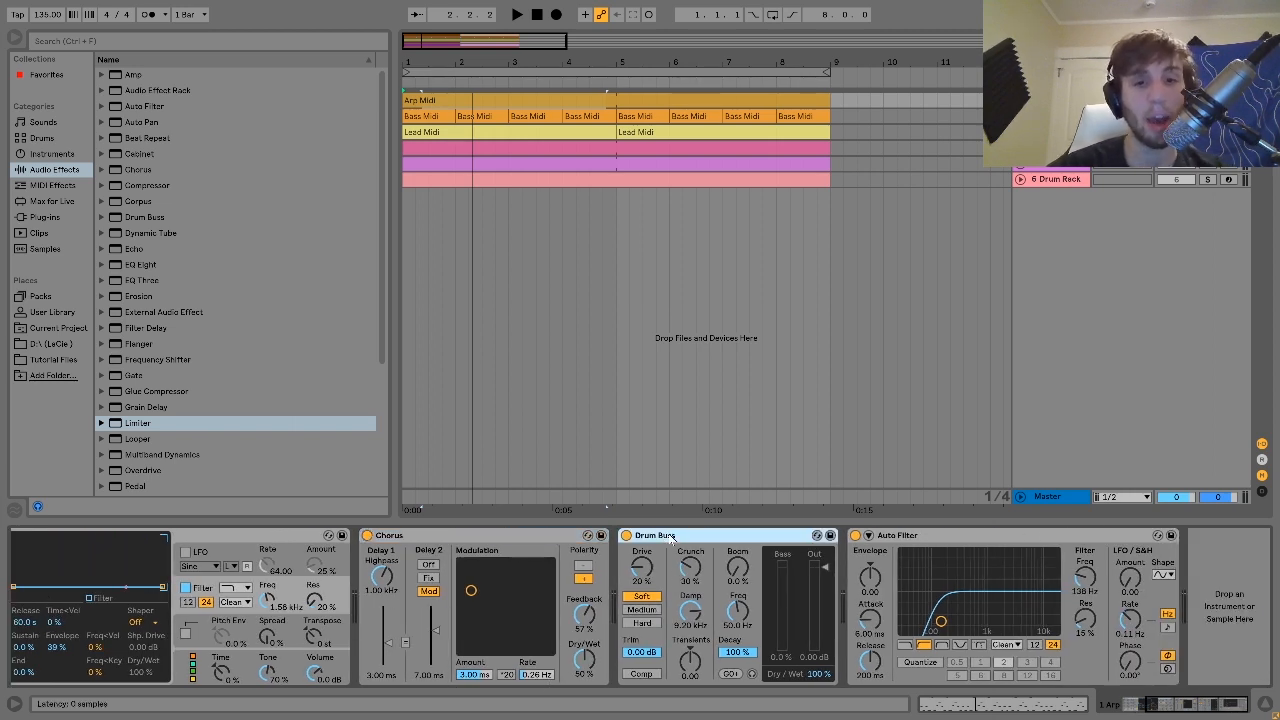
{"action": "key", "text": "space"}
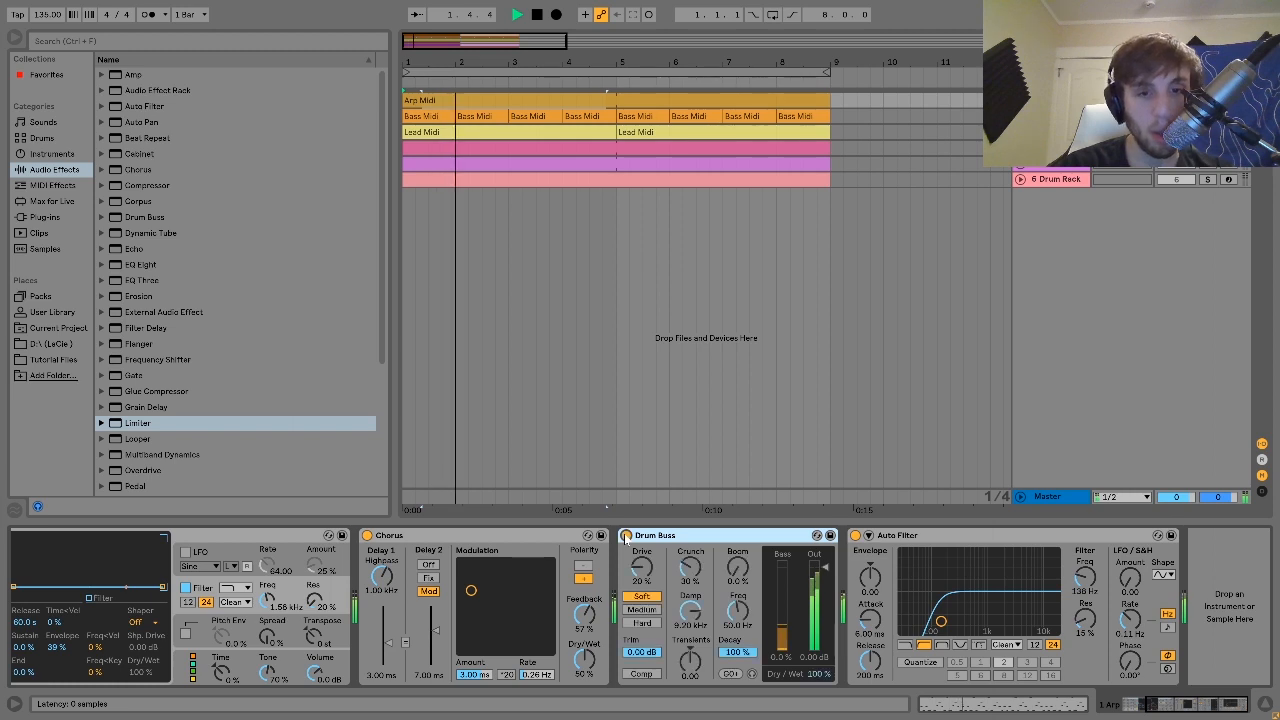
{"action": "key", "text": "space"}
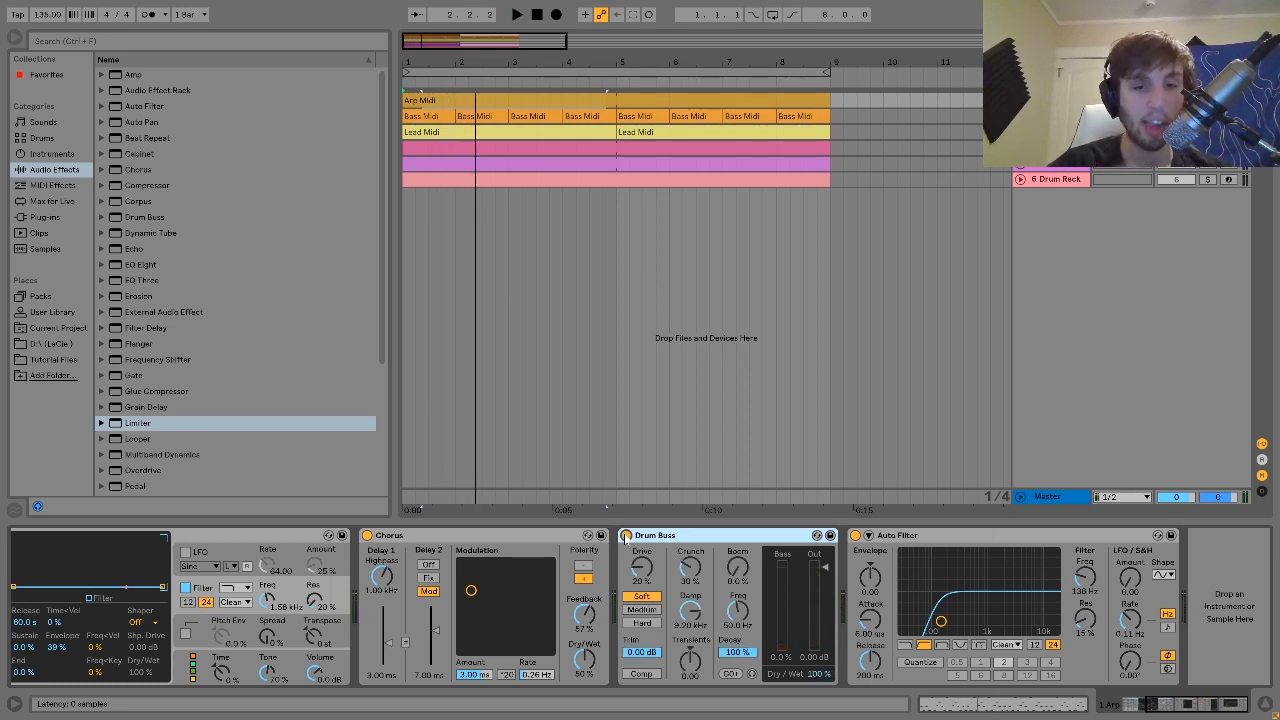
{"action": "left_click", "coordinate": [926, 533]}
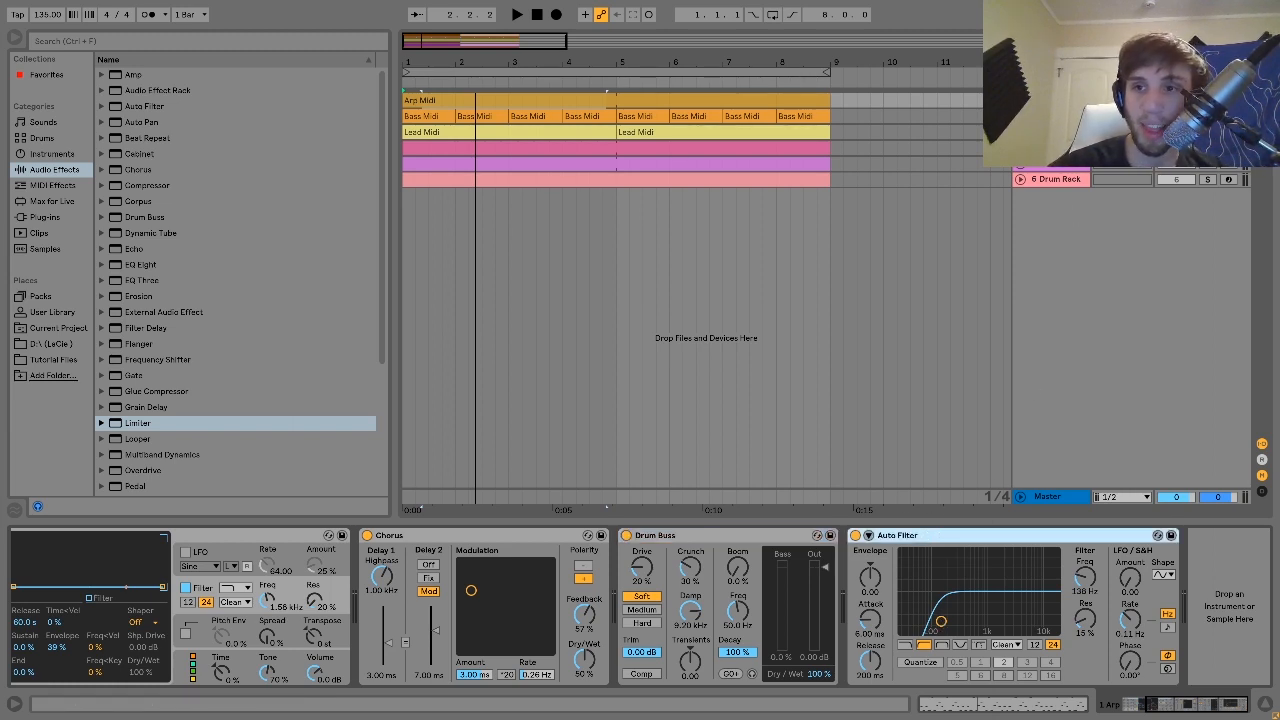
Step: Unfold the Bass track and start playback with its first Bass Midi clip selected
{"action": "left_click", "coordinate": [1056, 100]}
{"action": "left_click", "coordinate": [1056, 116]}
{"action": "left_click", "coordinate": [1020, 116]}
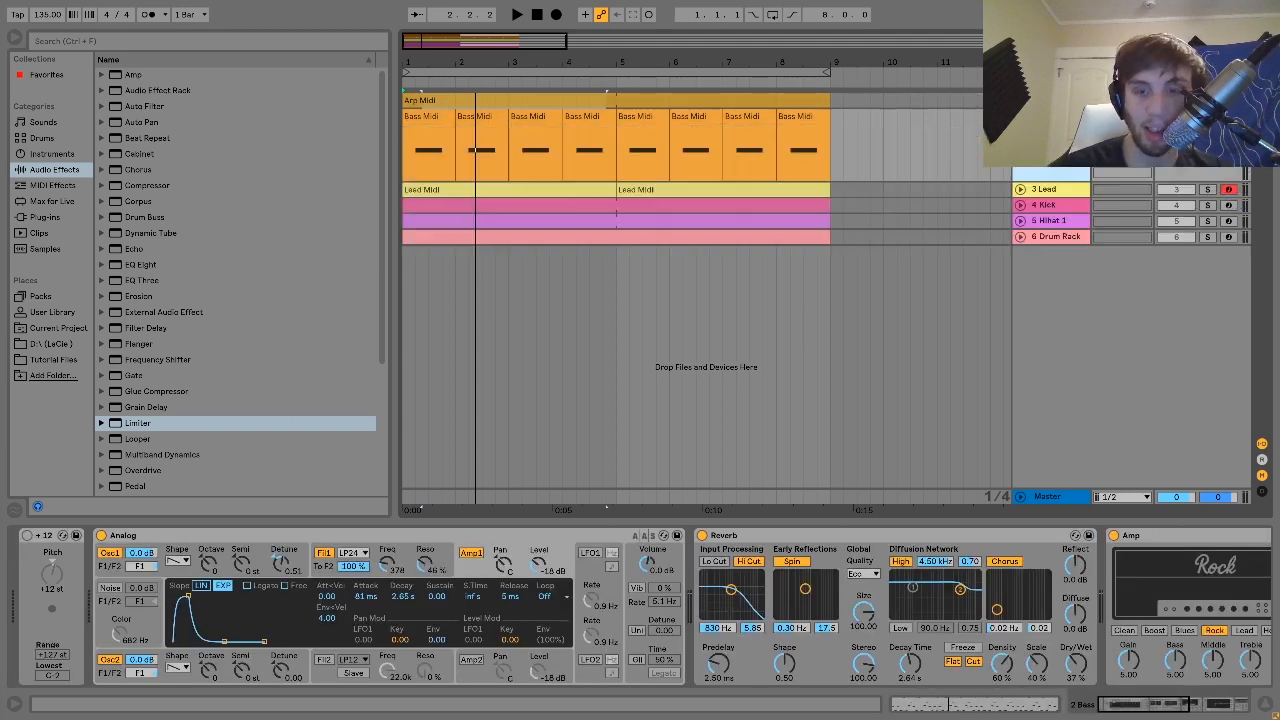
{"action": "left_click", "coordinate": [428, 130]}
{"action": "key", "text": "space"}
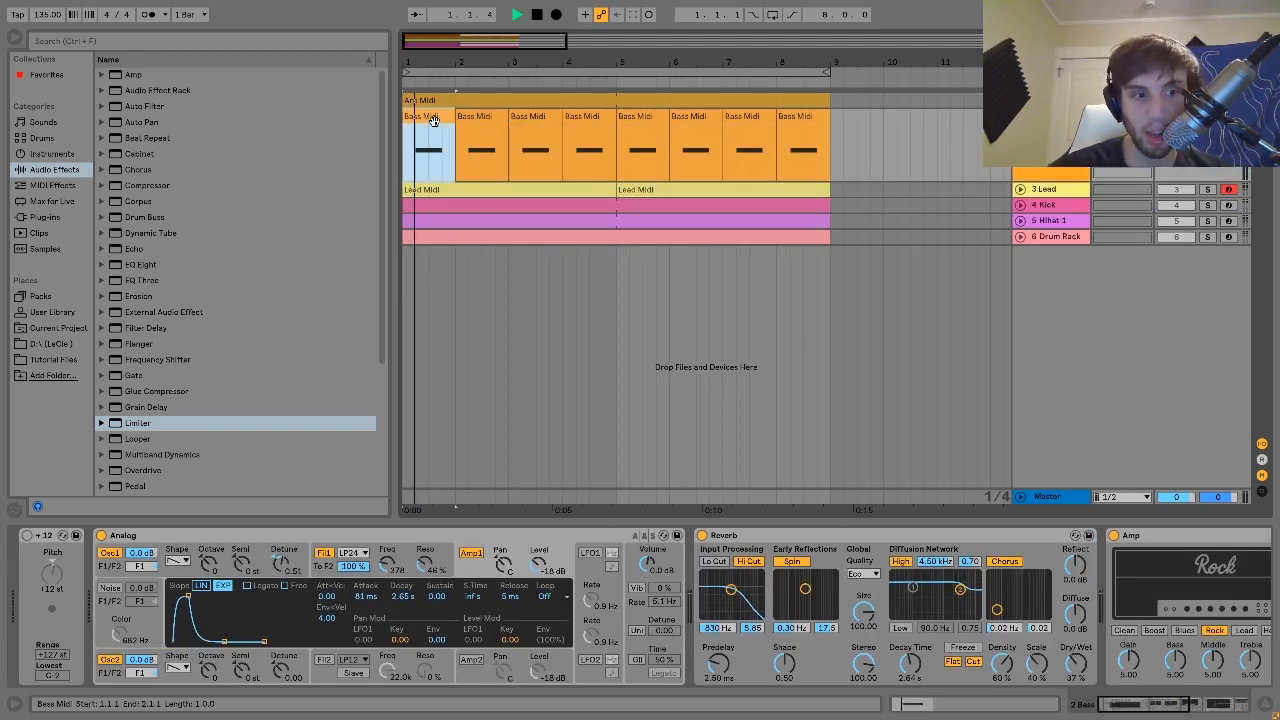
Step: Delete the +12 Pitch device ahead of Analog on the Bass track and stop playback
{"action": "left_click", "coordinate": [43, 536]}
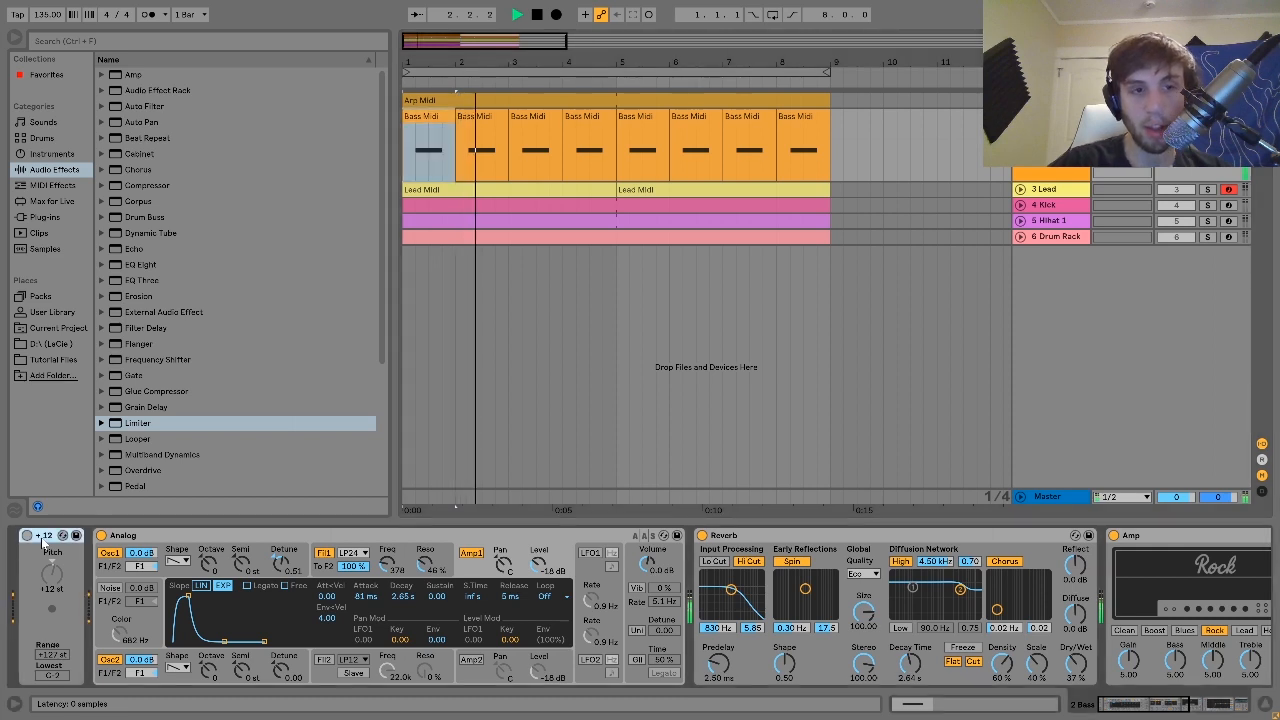
{"action": "key", "text": "Delete"}
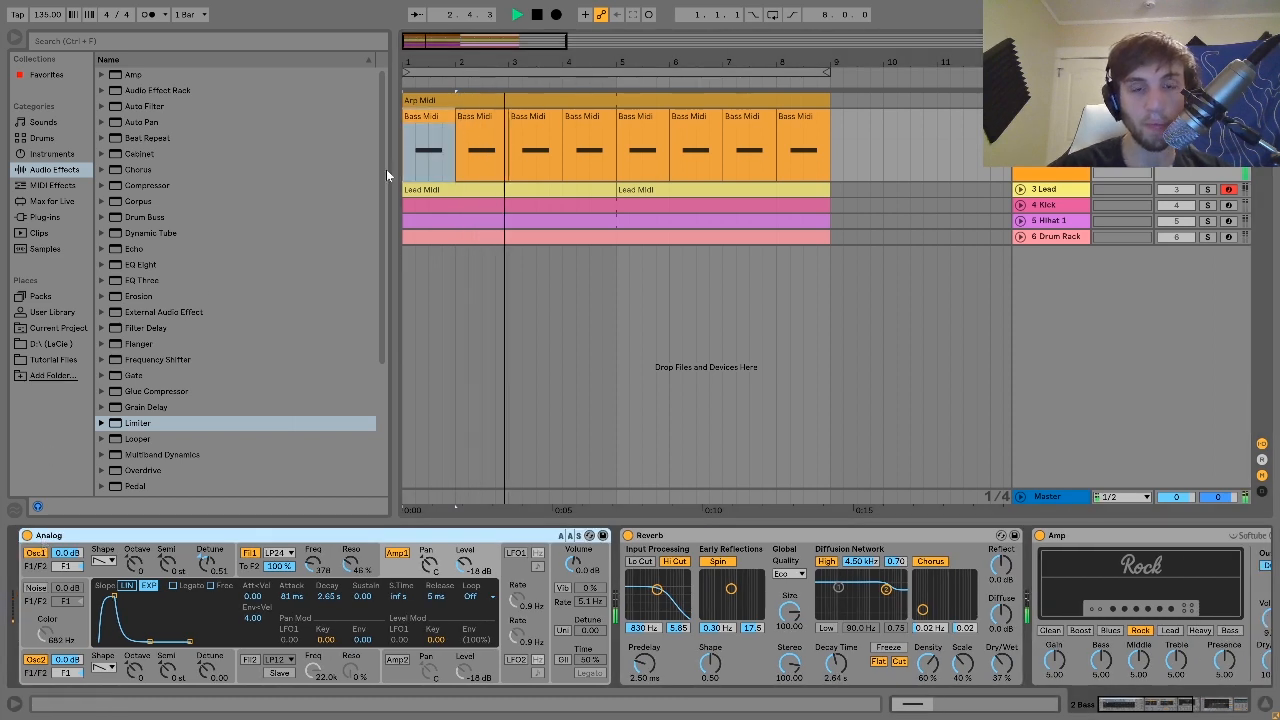
{"action": "key", "text": "space"}
Step: Consolidate all eight Bass Midi clips into one eight-bar clip and open its notes
{"action": "left_click", "coordinate": [808, 118], "text": "shift"}
{"action": "key", "text": "ctrl+j"}
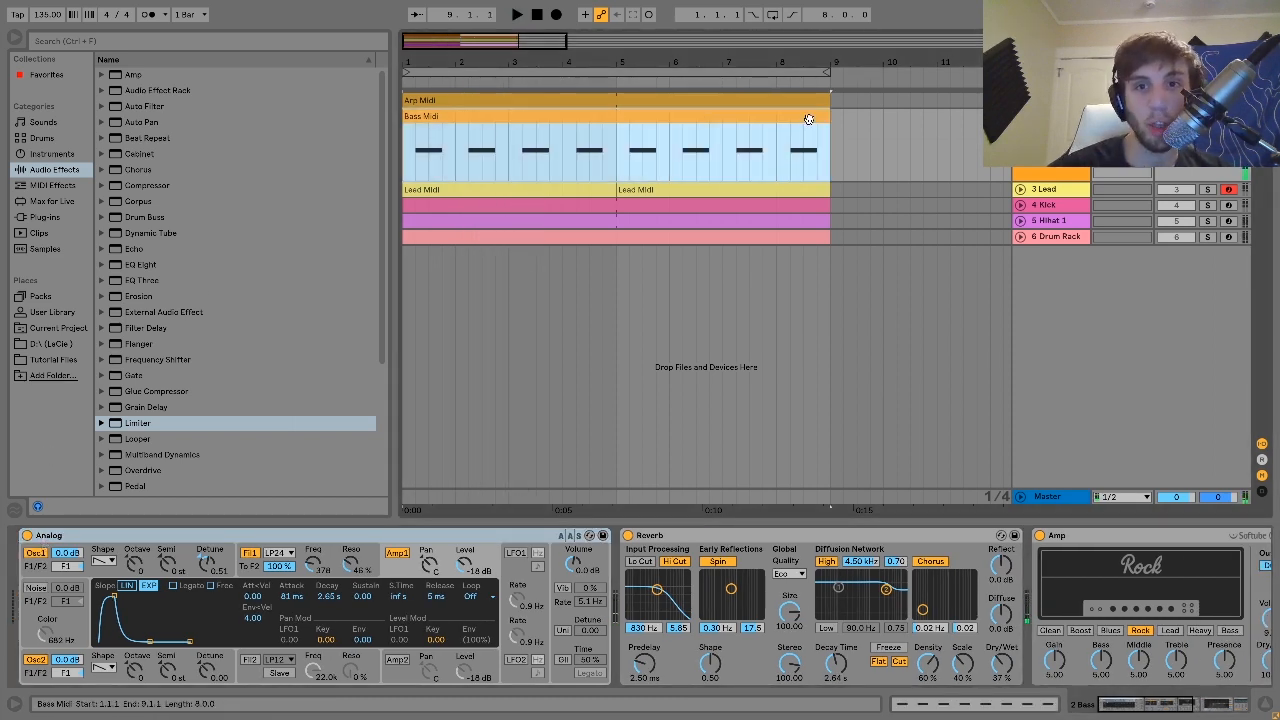
{"action": "double_click", "coordinate": [808, 118]}
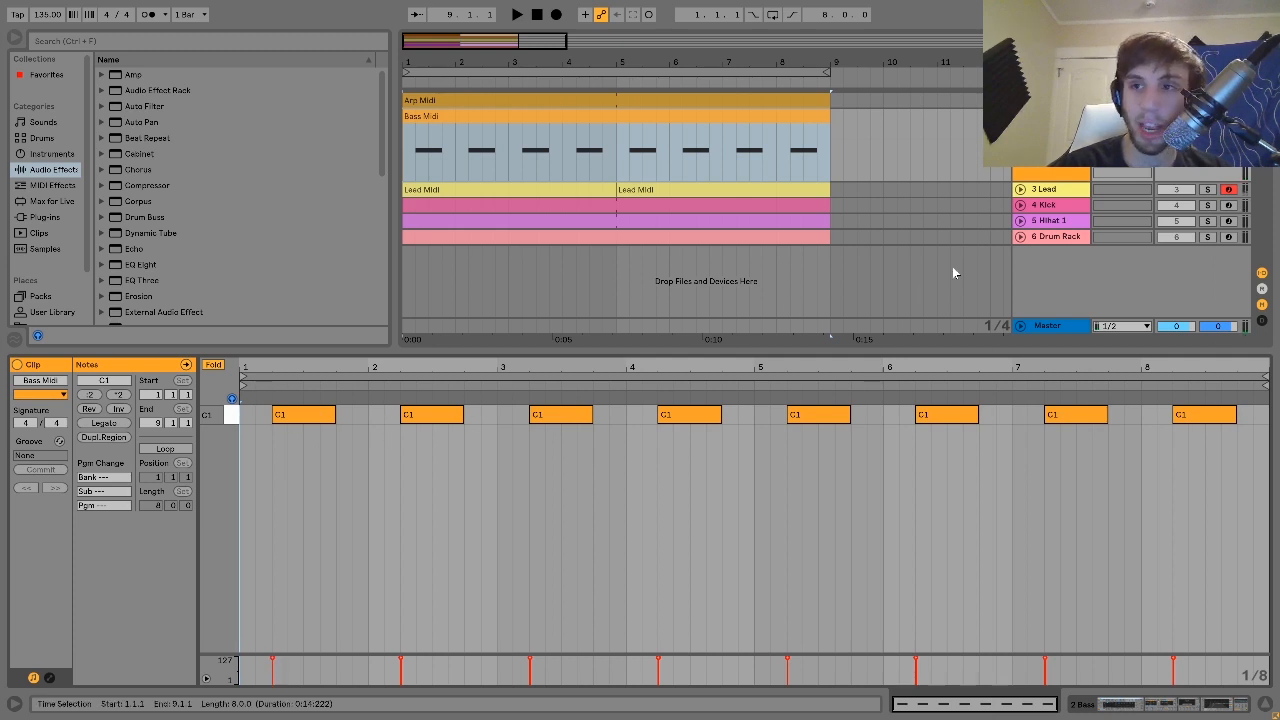
Step: Examine Analog's Osc1, Fil1 and Amp1 settings on the Bass track and play the bass
{"action": "key", "text": "shift+Tab"}
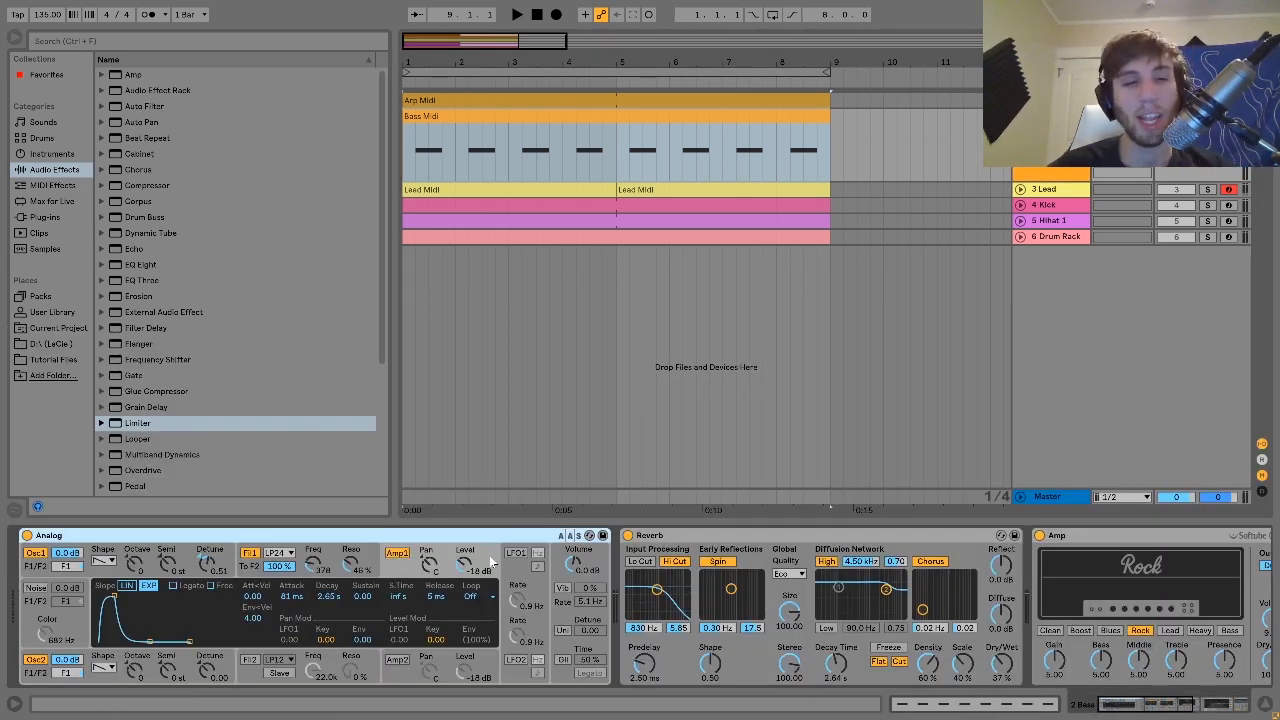
{"action": "left_click", "coordinate": [146, 556]}
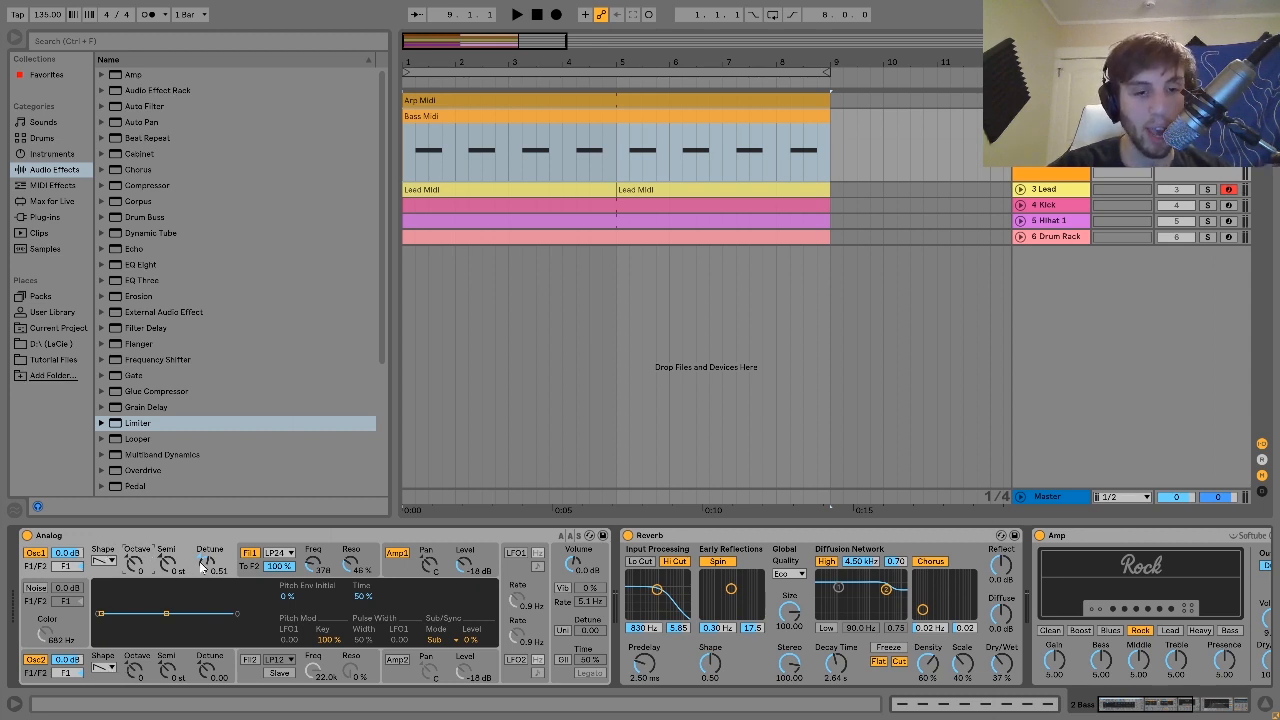
{"action": "left_click", "coordinate": [250, 572]}
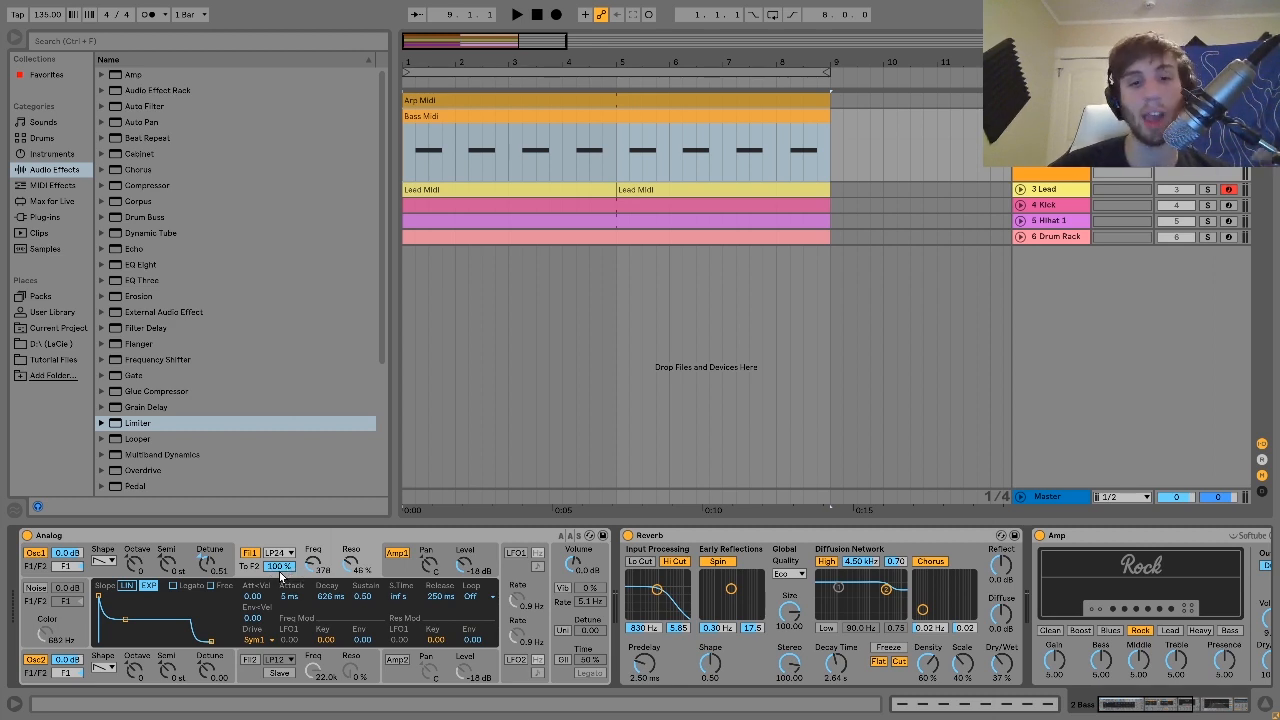
{"action": "left_click", "coordinate": [398, 569]}
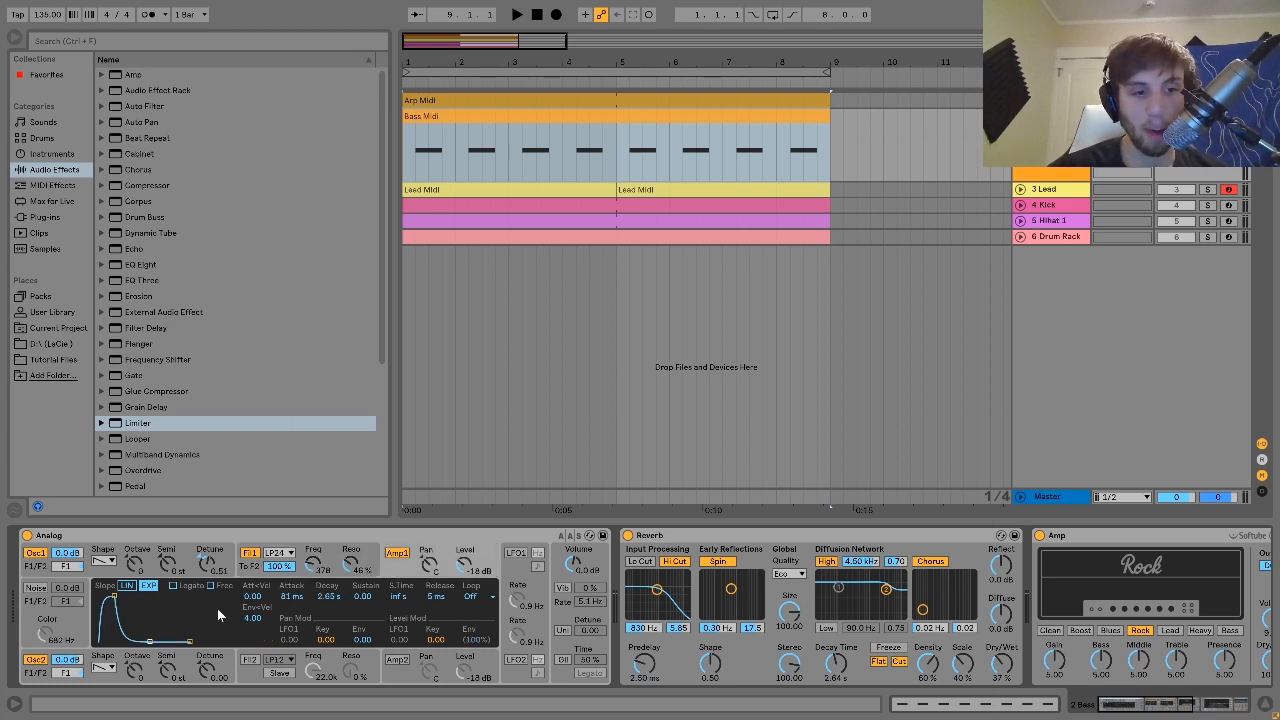
{"action": "key", "text": "space"}
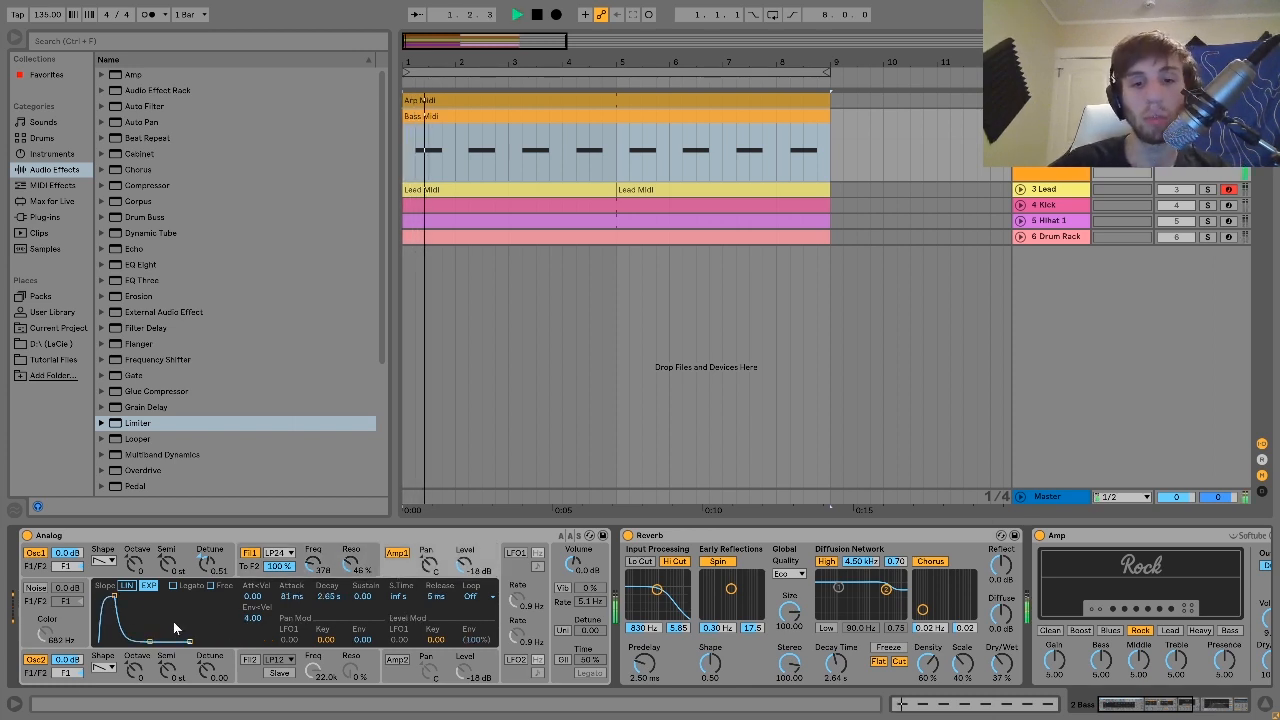
{"action": "key", "text": "space"}
{"action": "scroll", "coordinate": [173, 621], "scroll_direction": "right", "scroll_amount": 4}
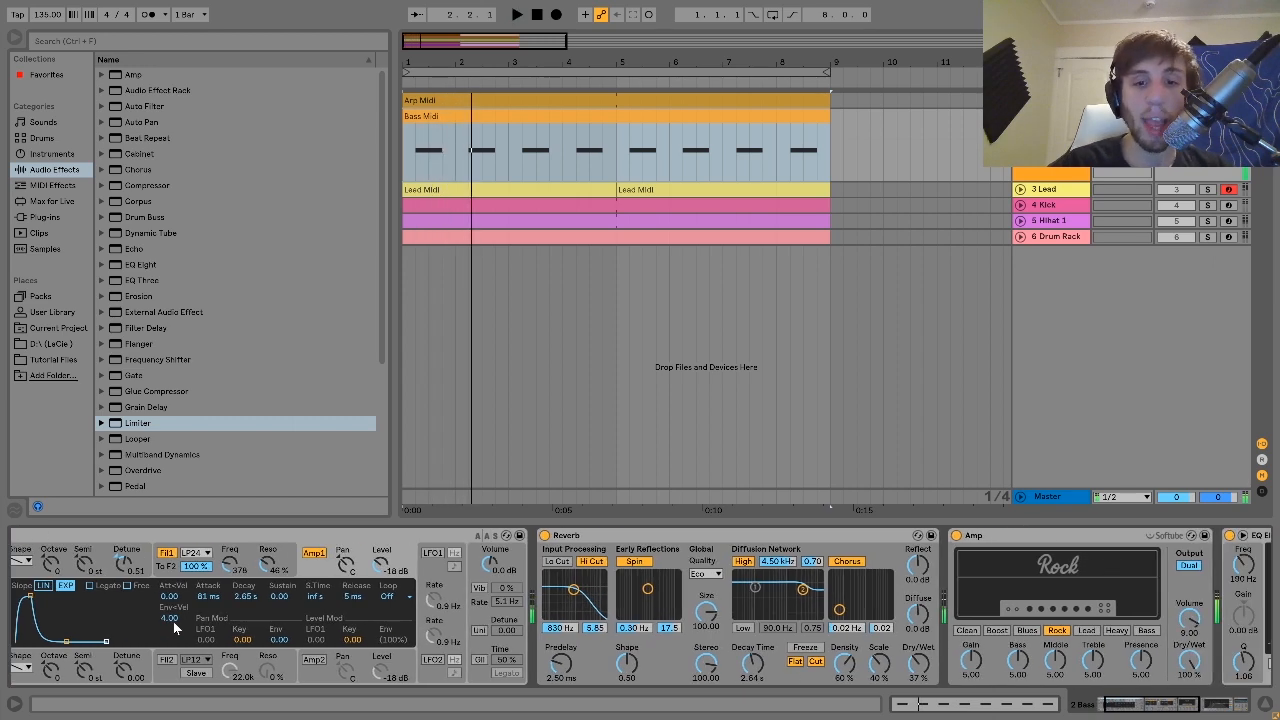
Step: Play the bass while examining the Reverb, Amp and EQ Eight devices after Analog
{"action": "scroll", "coordinate": [173, 621], "scroll_direction": "right", "scroll_amount": 2}
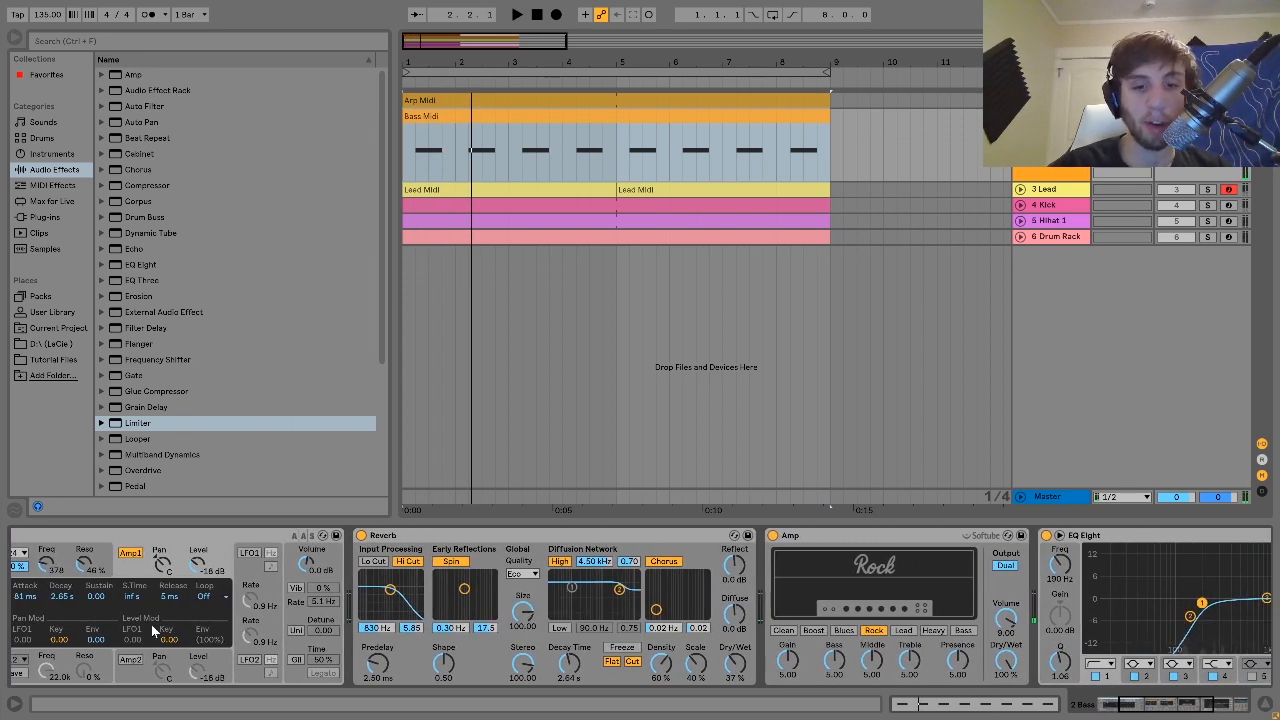
{"action": "key", "text": "space"}
{"action": "scroll", "coordinate": [420, 610], "scroll_direction": "right", "scroll_amount": 10}
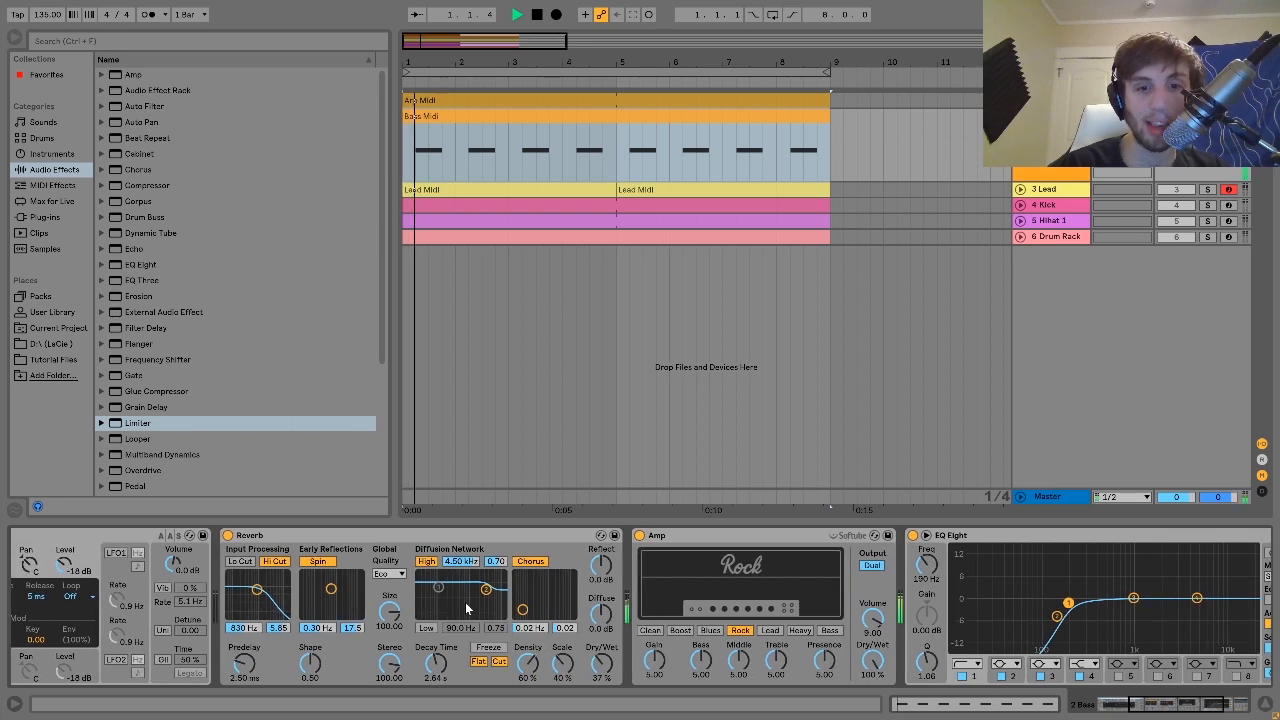
{"action": "scroll", "coordinate": [466, 607], "scroll_direction": "right", "scroll_amount": 1}
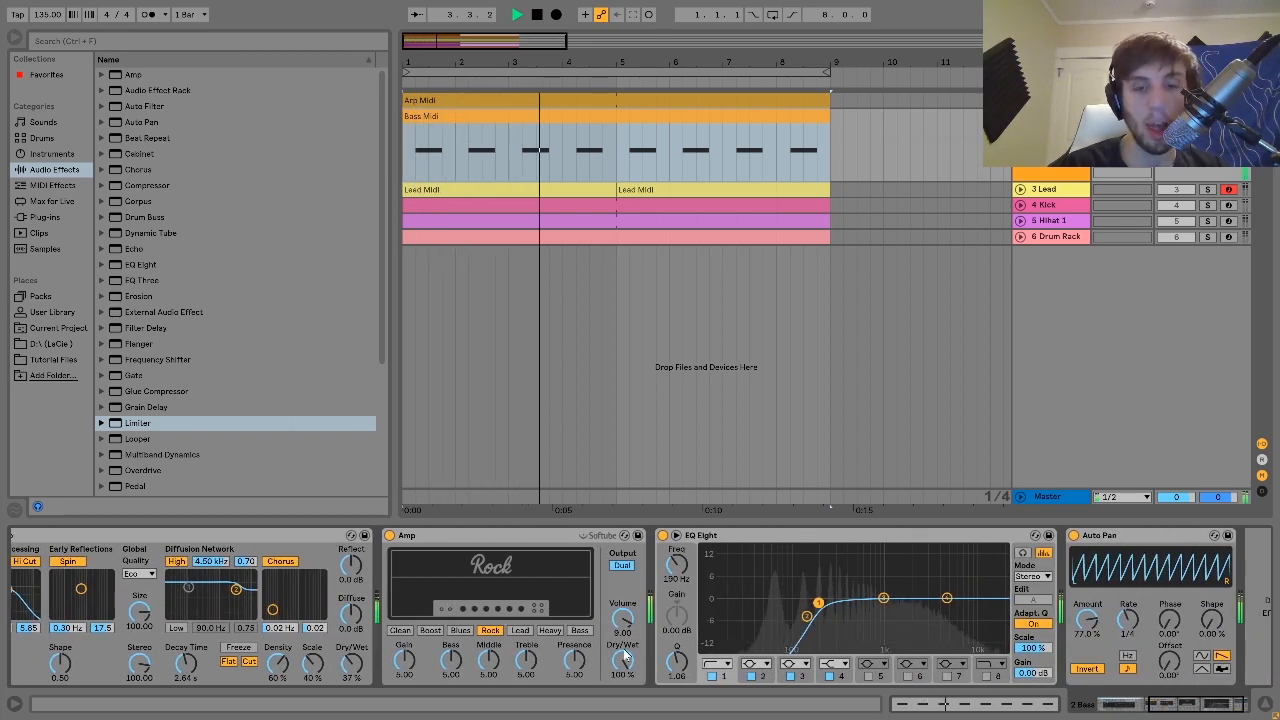
Step: Play the bass with the Amp device bypassed and again with it enabled to compare the sound
{"action": "left_click", "coordinate": [389, 536]}
{"action": "key", "text": "space"}
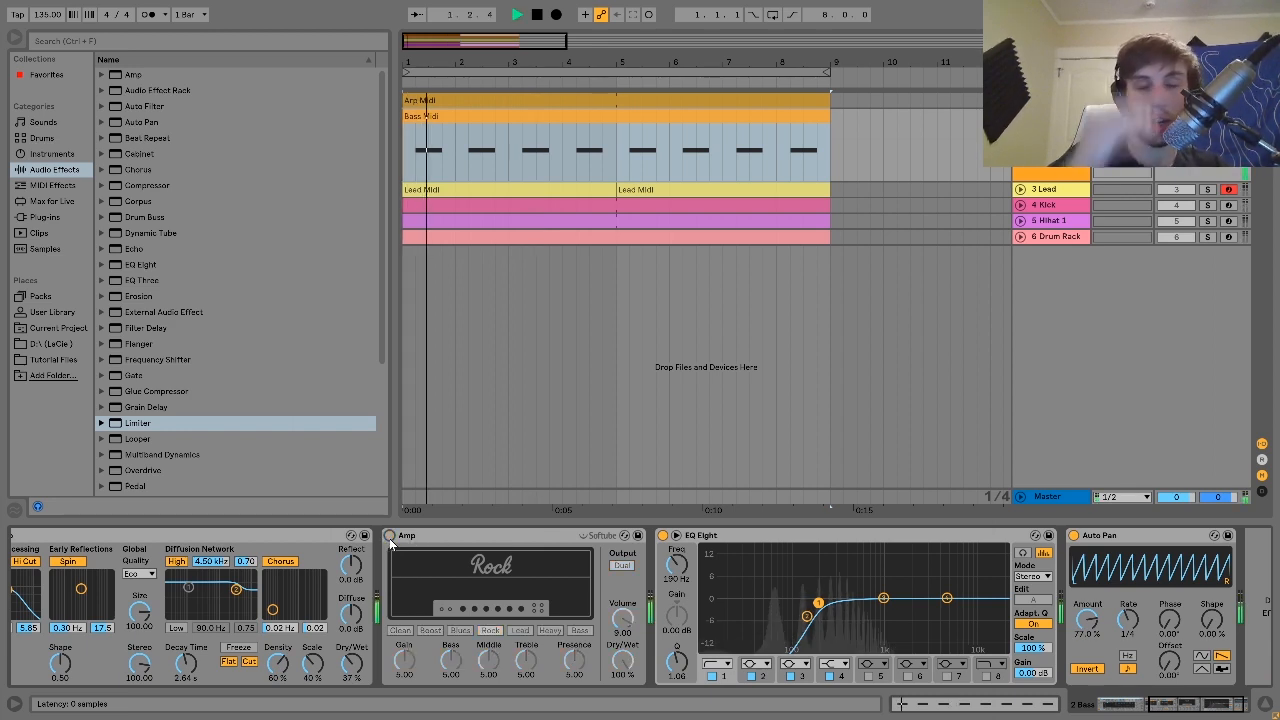
{"action": "left_click", "coordinate": [389, 536]}
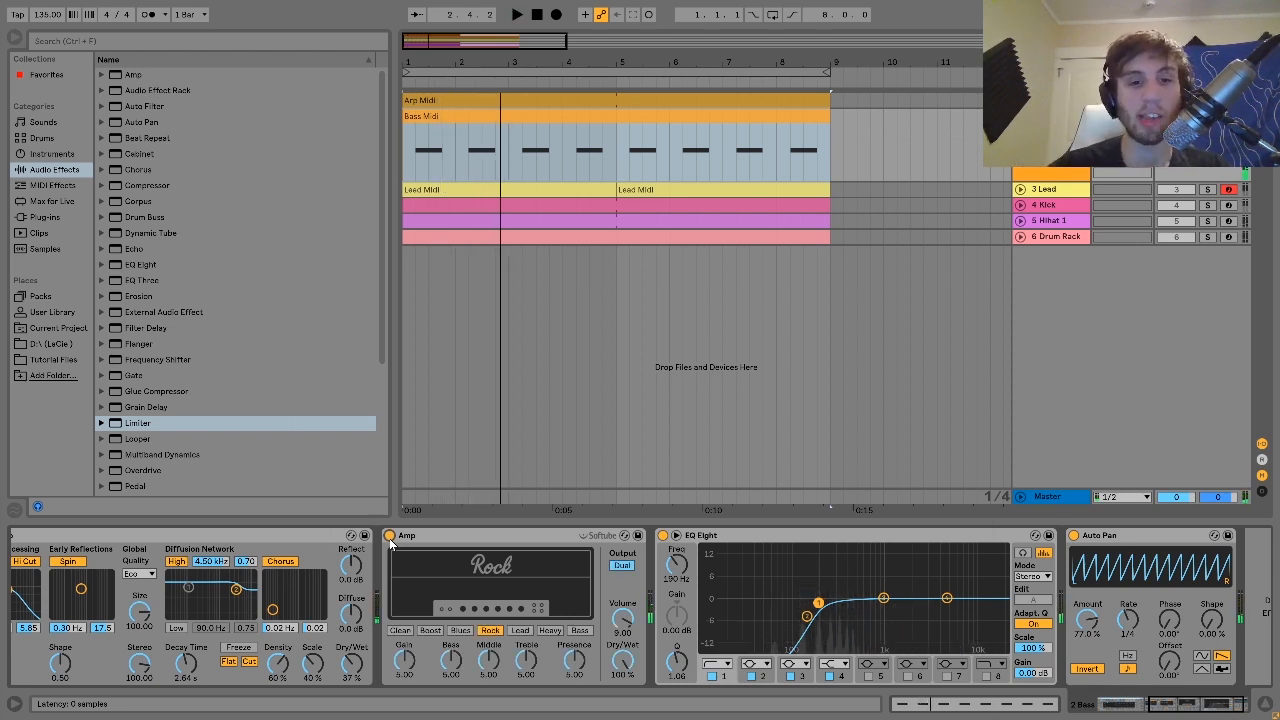
{"action": "key", "text": "space"}
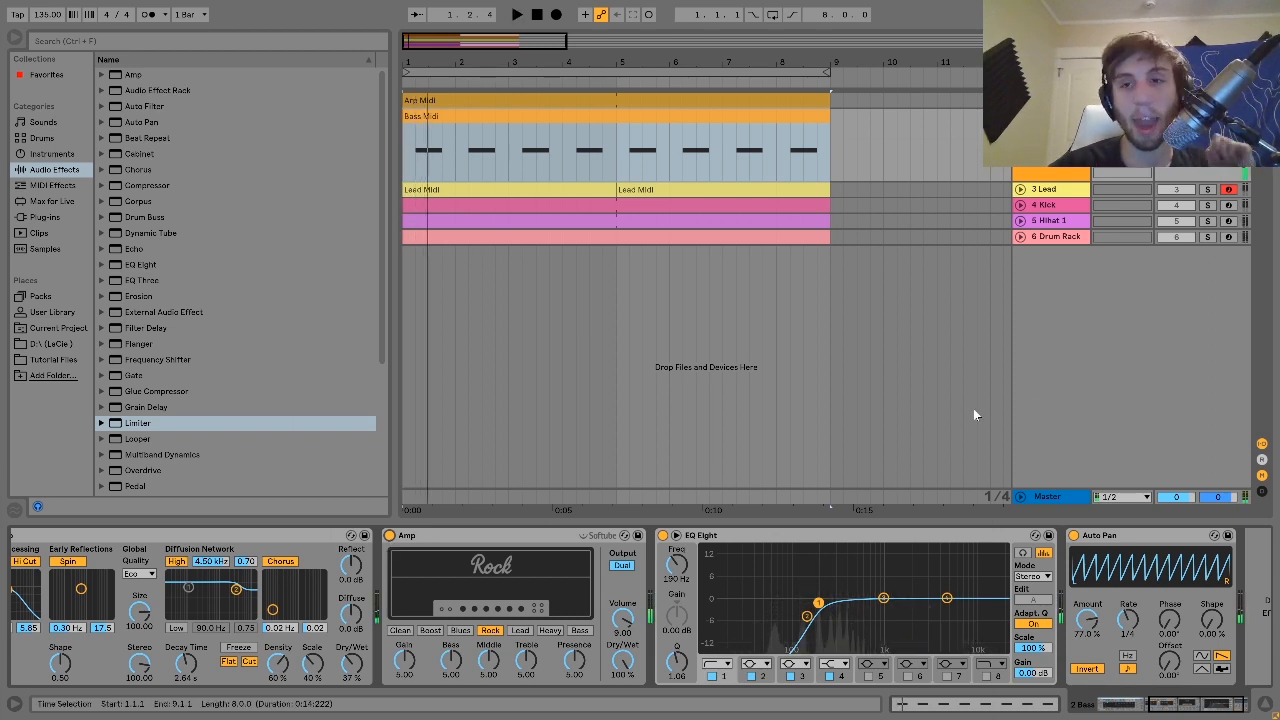
Step: Solo the Kick track alongside the bass and play the two together briefly
{"action": "left_click", "coordinate": [1207, 204]}
{"action": "key", "text": "space"}
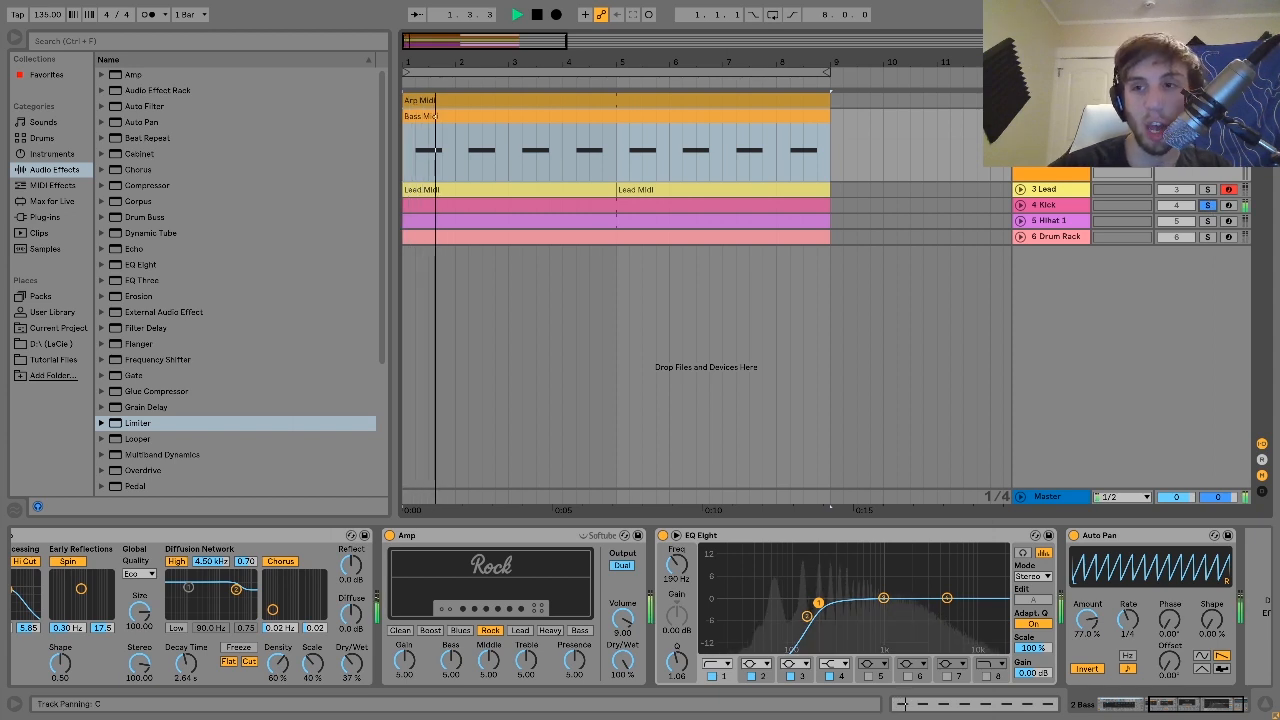
{"action": "key", "text": "space"}
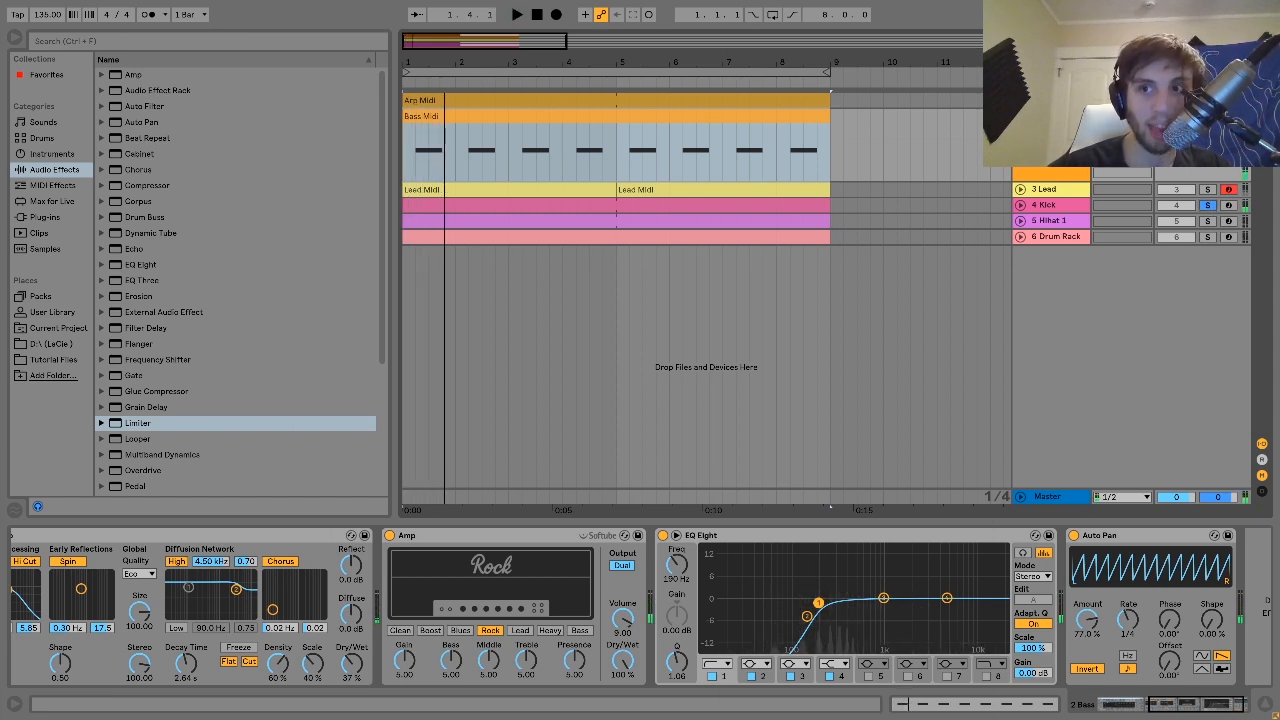
Step: Compare the bass and kick with Amp bypassed and restored, and unsolo the Kick track
{"action": "left_click", "coordinate": [1050, 132]}
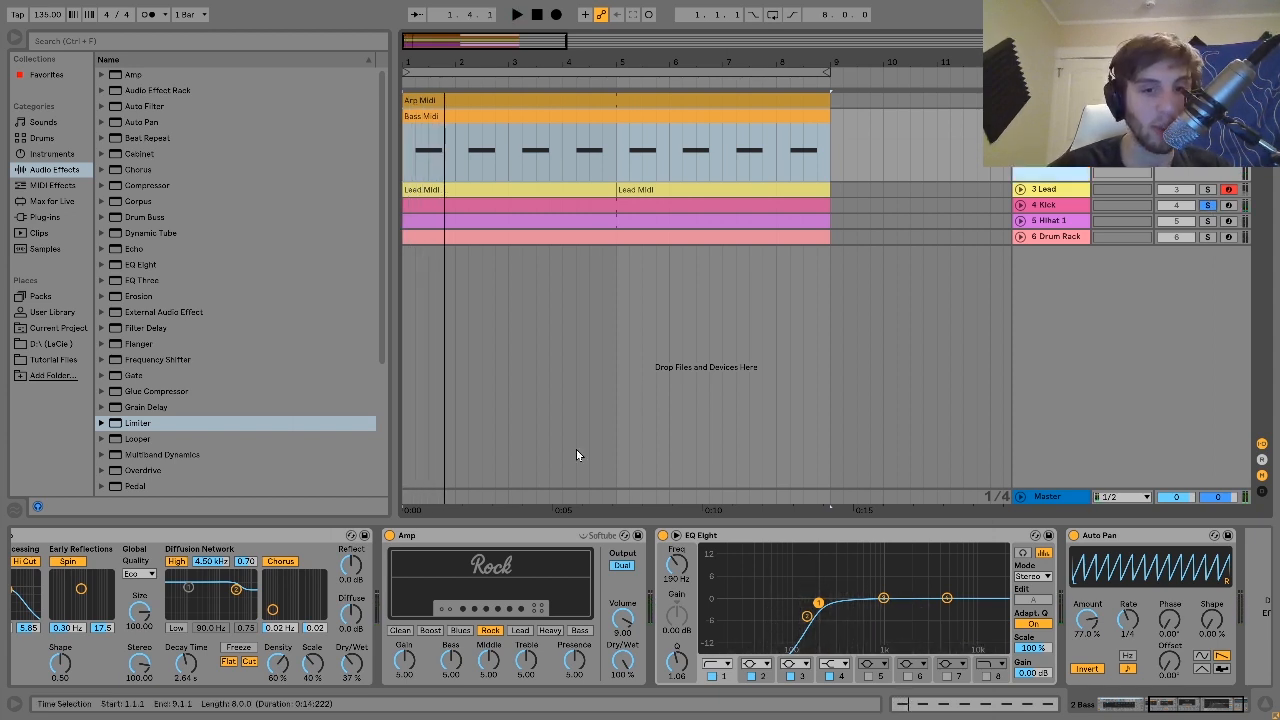
{"action": "left_click", "coordinate": [389, 535]}
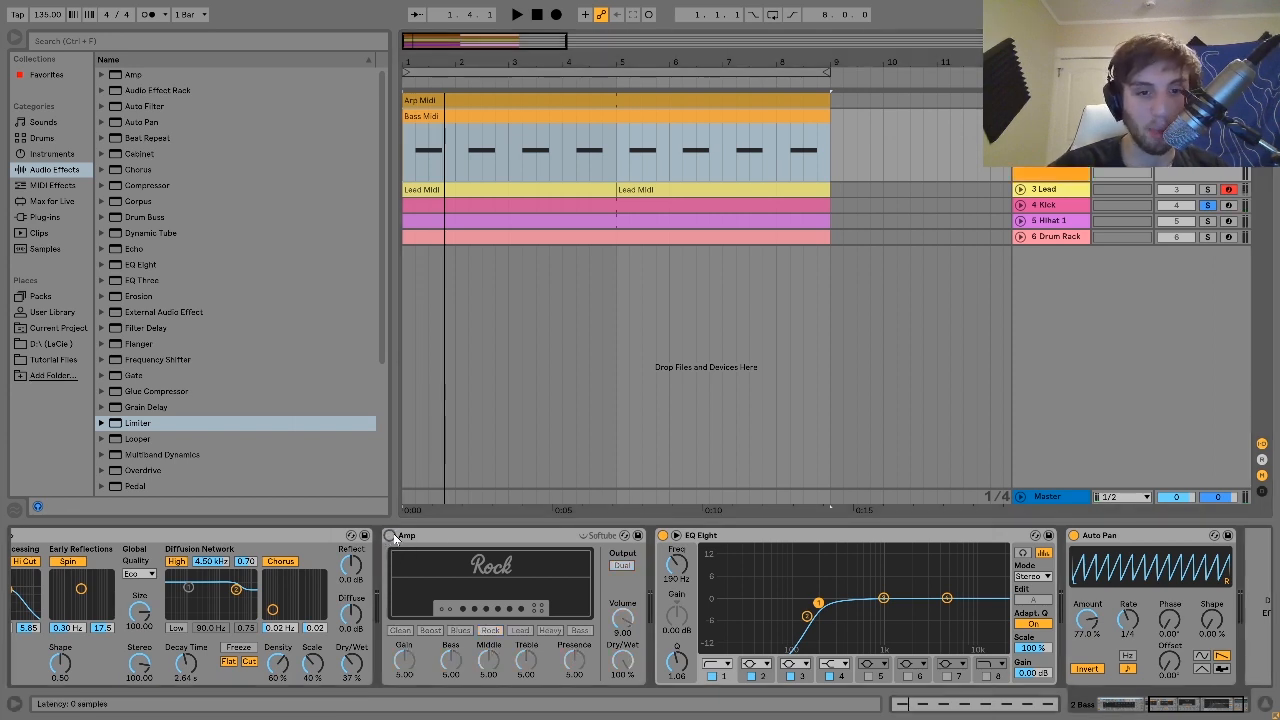
{"action": "key", "text": "space"}
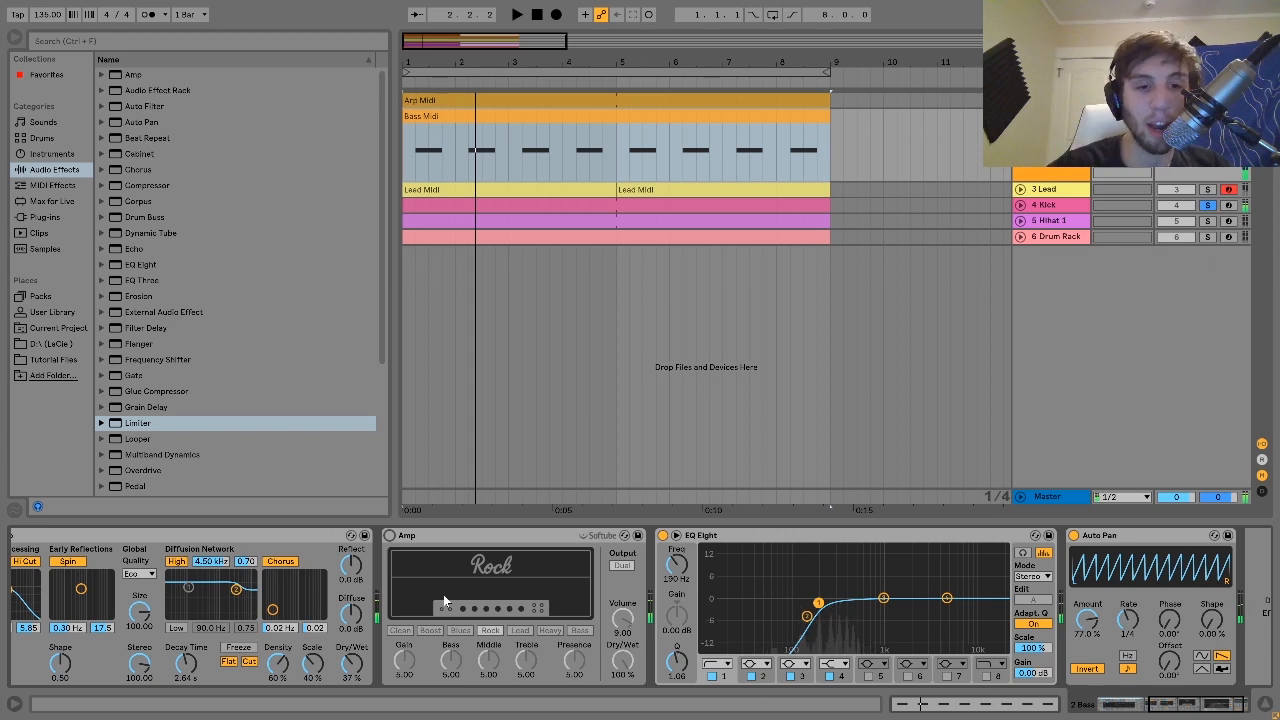
{"action": "key", "text": "ctrl+z"}
{"action": "key", "text": "space"}
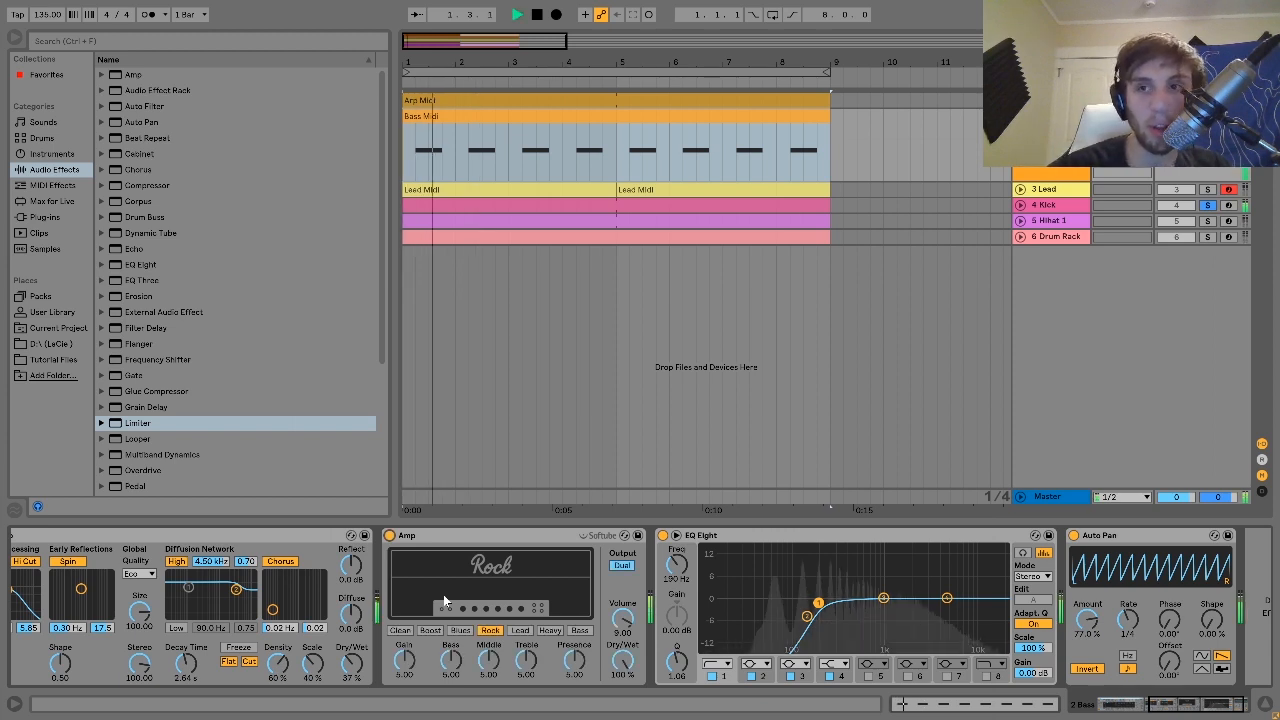
{"action": "left_click", "coordinate": [1207, 205]}
{"action": "key", "text": "space"}
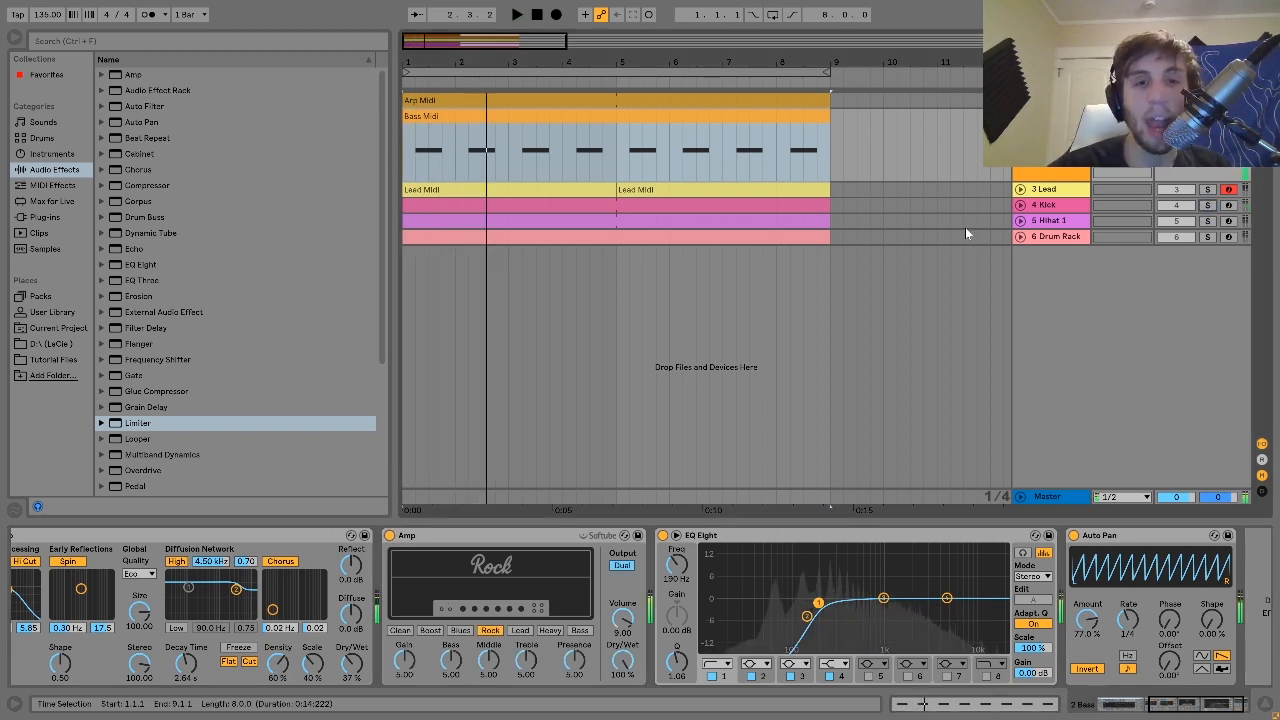
Step: Examine the low-cut curve in EQ Eight and the Auto Pan settings on the Bass track
{"action": "left_click", "coordinate": [722, 538]}
{"action": "scroll", "coordinate": [677, 610], "scroll_direction": "down", "scroll_amount": 1}
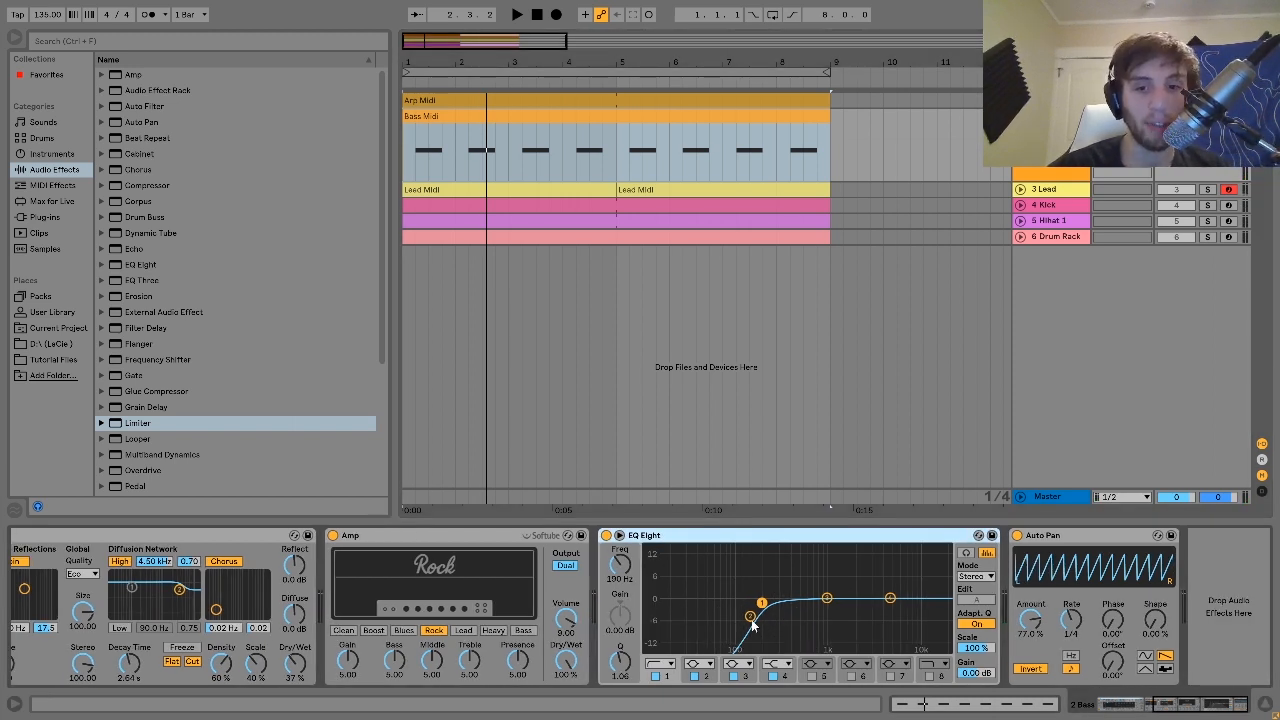
{"action": "left_click", "coordinate": [1052, 648]}
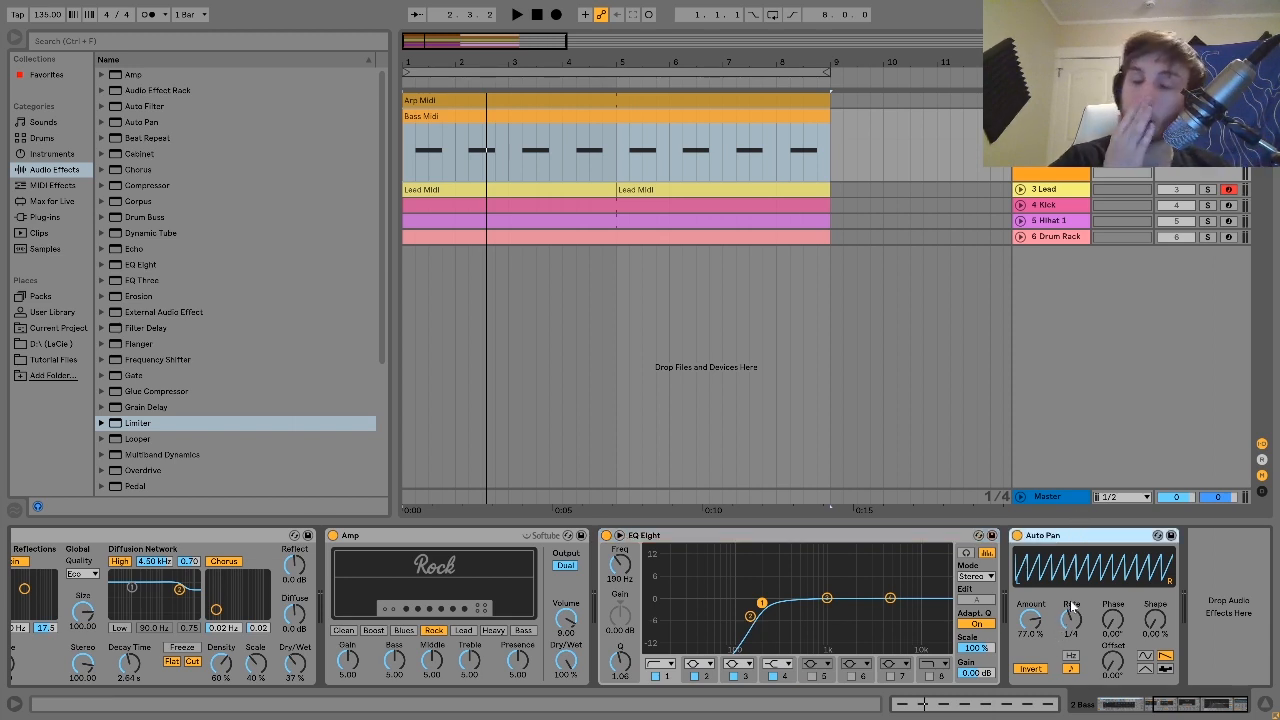
Step: Play the bass with the Kick track soloed and again without it to hear the Auto Pan effect
{"action": "left_click", "coordinate": [1208, 205]}
{"action": "key", "text": "space"}
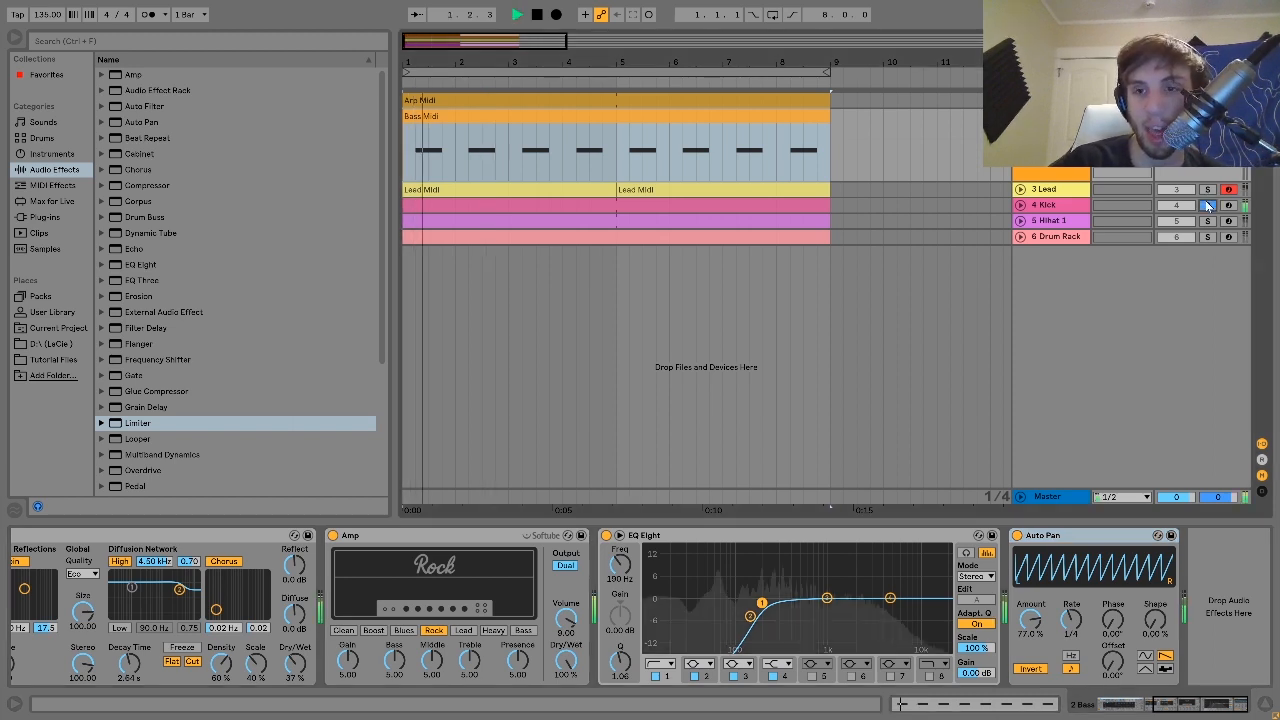
{"action": "left_click", "coordinate": [1208, 205]}
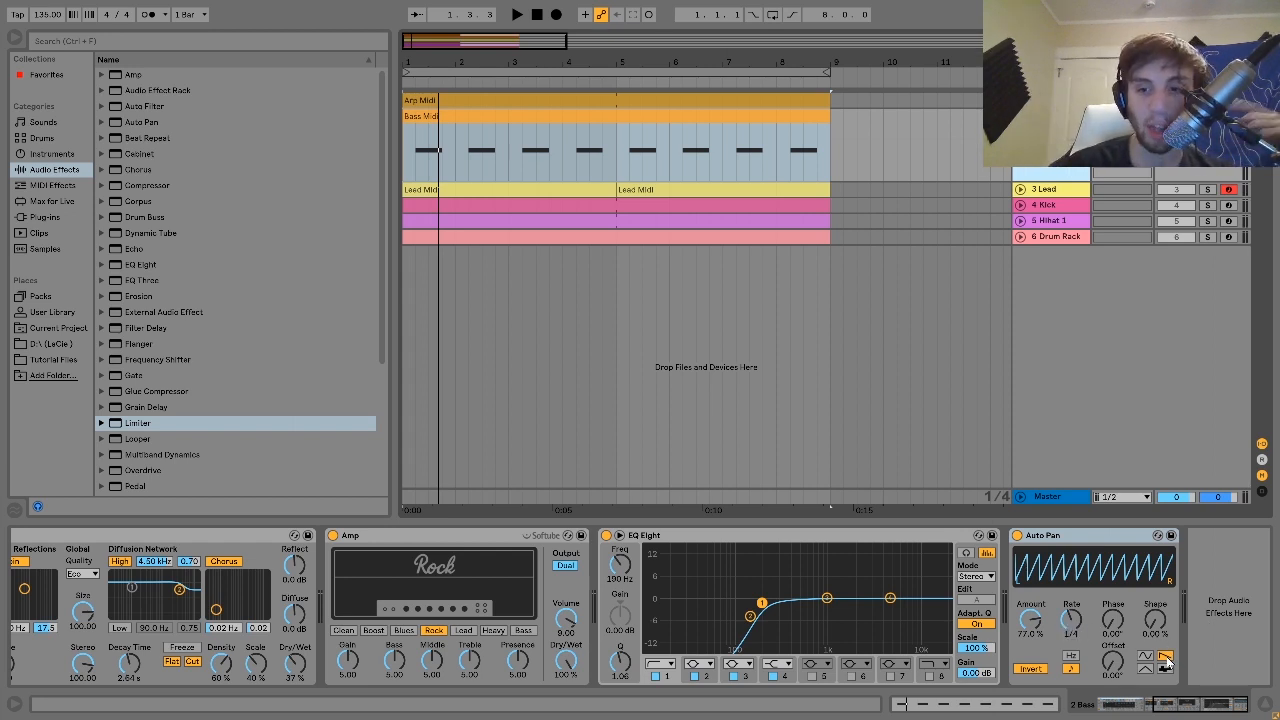
{"action": "key", "text": "space"}
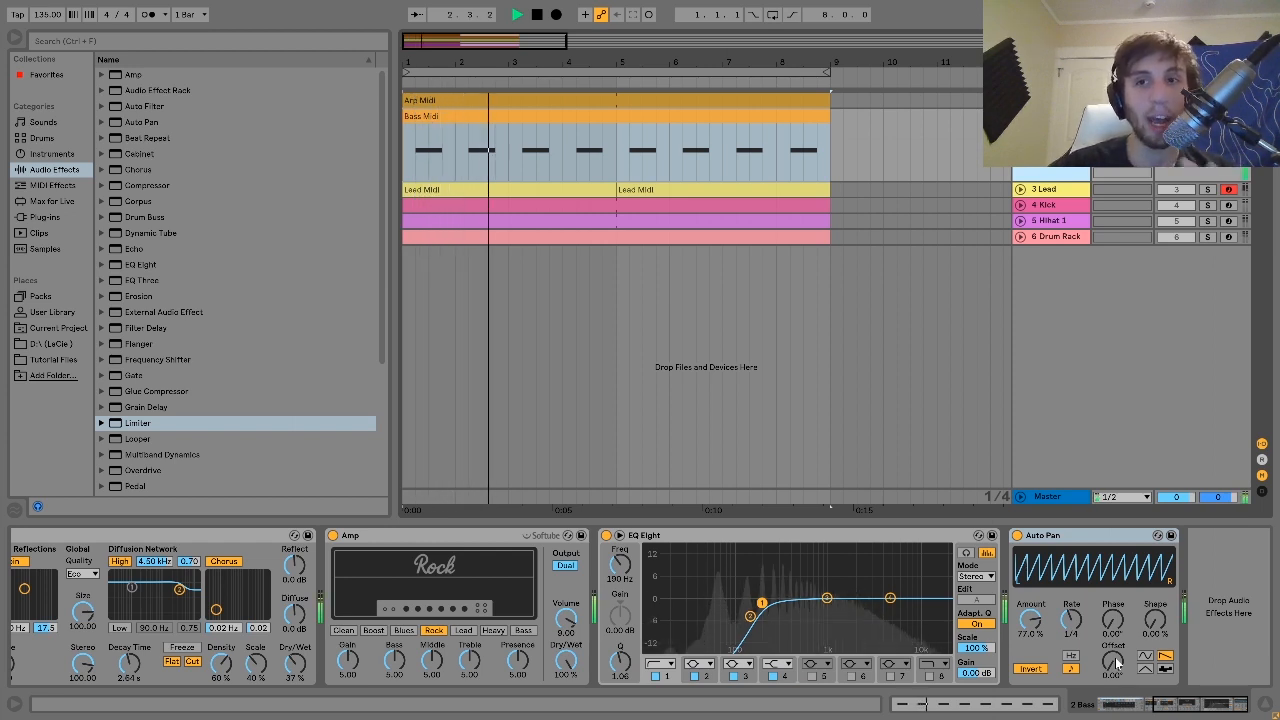
{"action": "key", "text": "space"}
{"action": "key", "text": "space"}
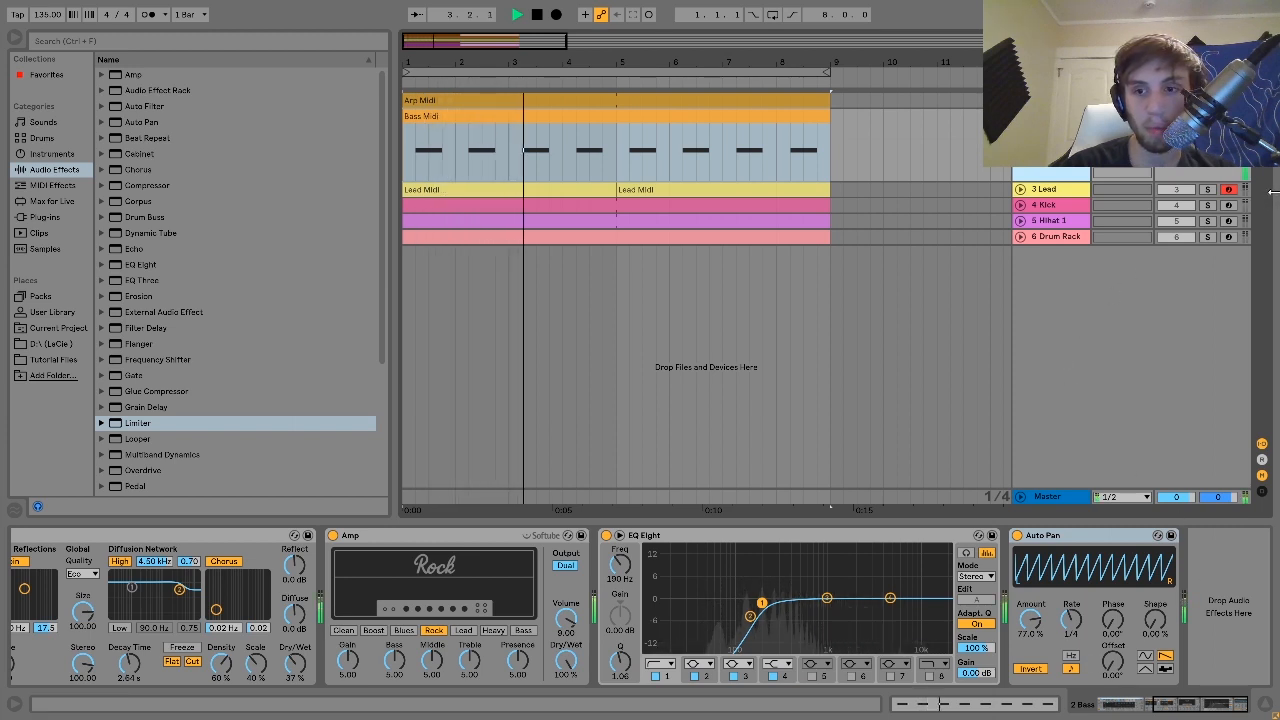
Step: Unfold the Lead track, play it soloed from its first Lead Midi clip and make the track taller
{"action": "left_click", "coordinate": [1044, 190]}
{"action": "double_click", "coordinate": [1046, 190]}
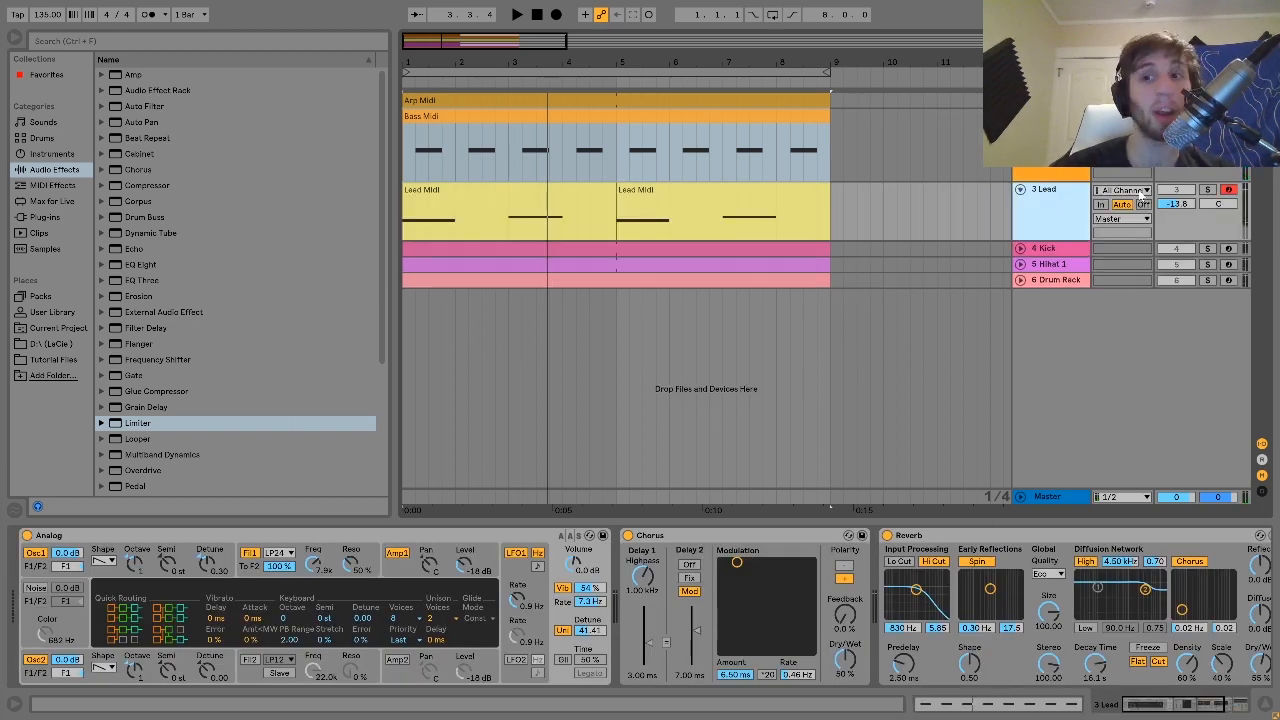
{"action": "left_click", "coordinate": [563, 190]}
{"action": "key", "text": "space"}
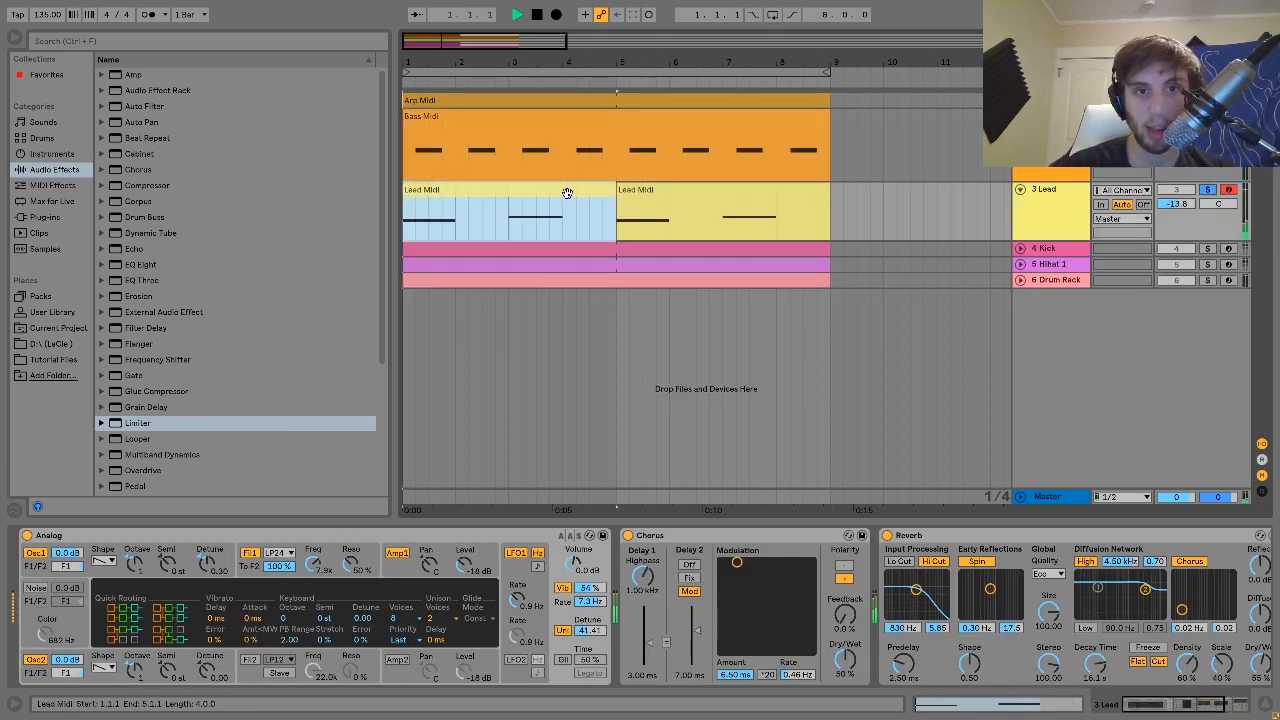
{"action": "left_click_drag", "start_coordinate": [1053, 236], "coordinate": [1053, 279]}
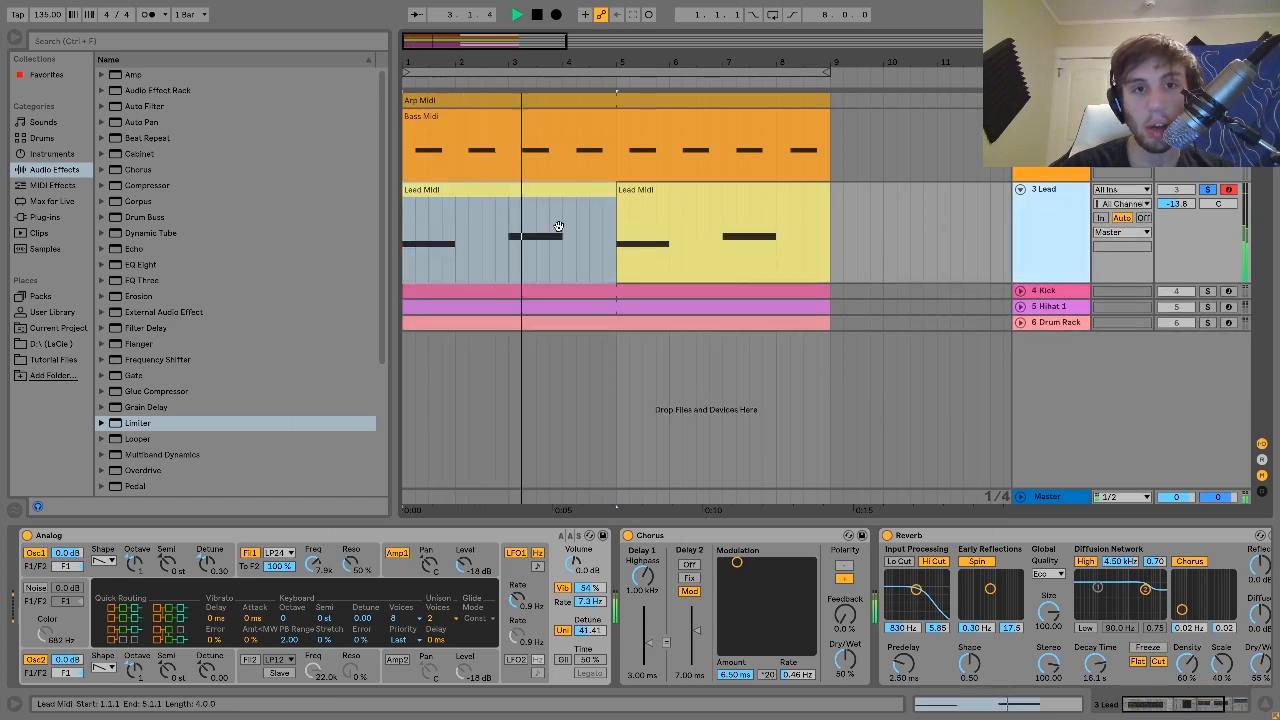
Step: Open the notes of the first Lead Midi clip and play the part with the Bass track selected
{"action": "left_click", "coordinate": [520, 194]}
{"action": "double_click", "coordinate": [520, 194]}
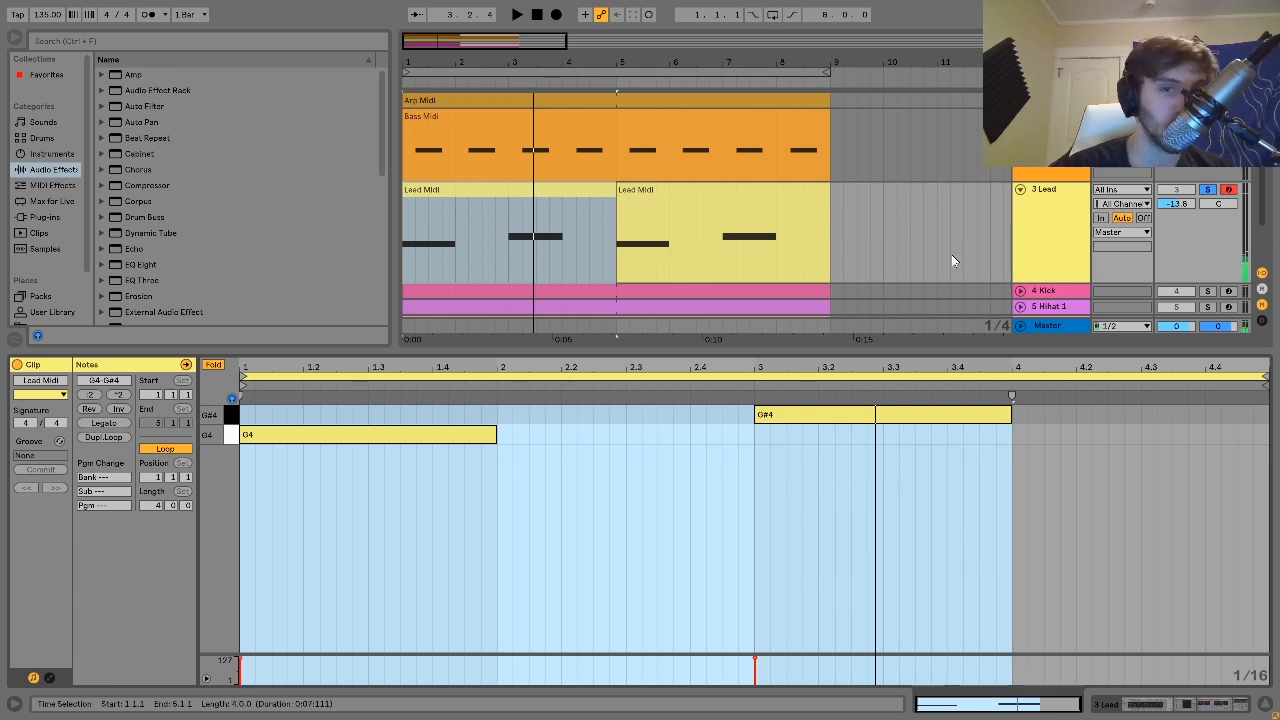
{"action": "left_click", "coordinate": [546, 425]}
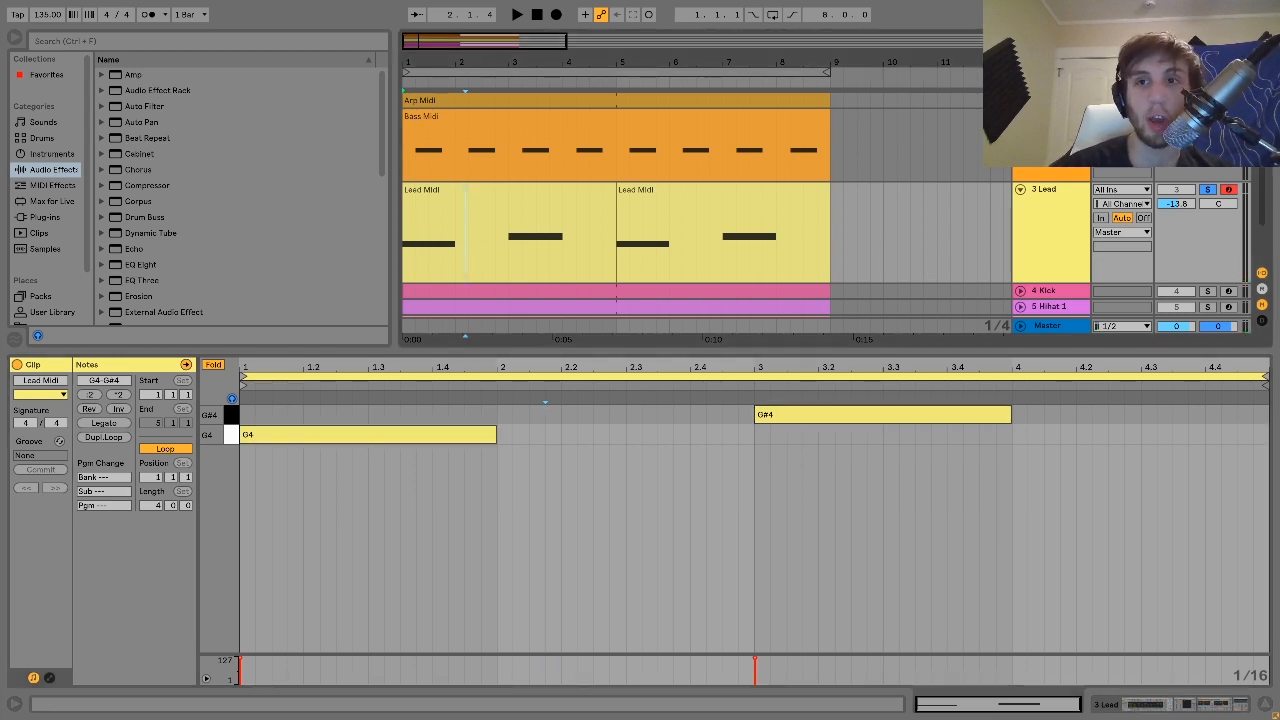
{"action": "left_click", "coordinate": [1050, 150]}
{"action": "key", "text": "space"}
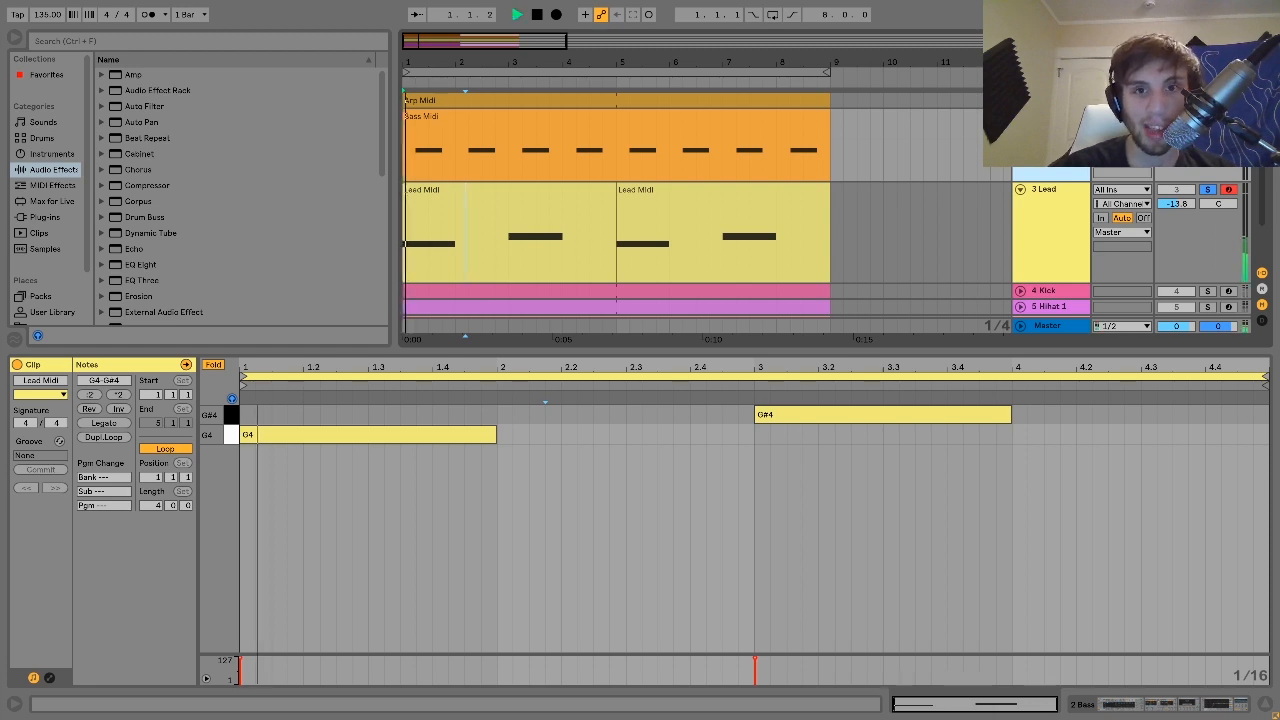
Step: Examine the Lead track's Analog oscillator, Fil1, Amp1 and global settings, playing the lead in between
{"action": "left_click", "coordinate": [1064, 213]}
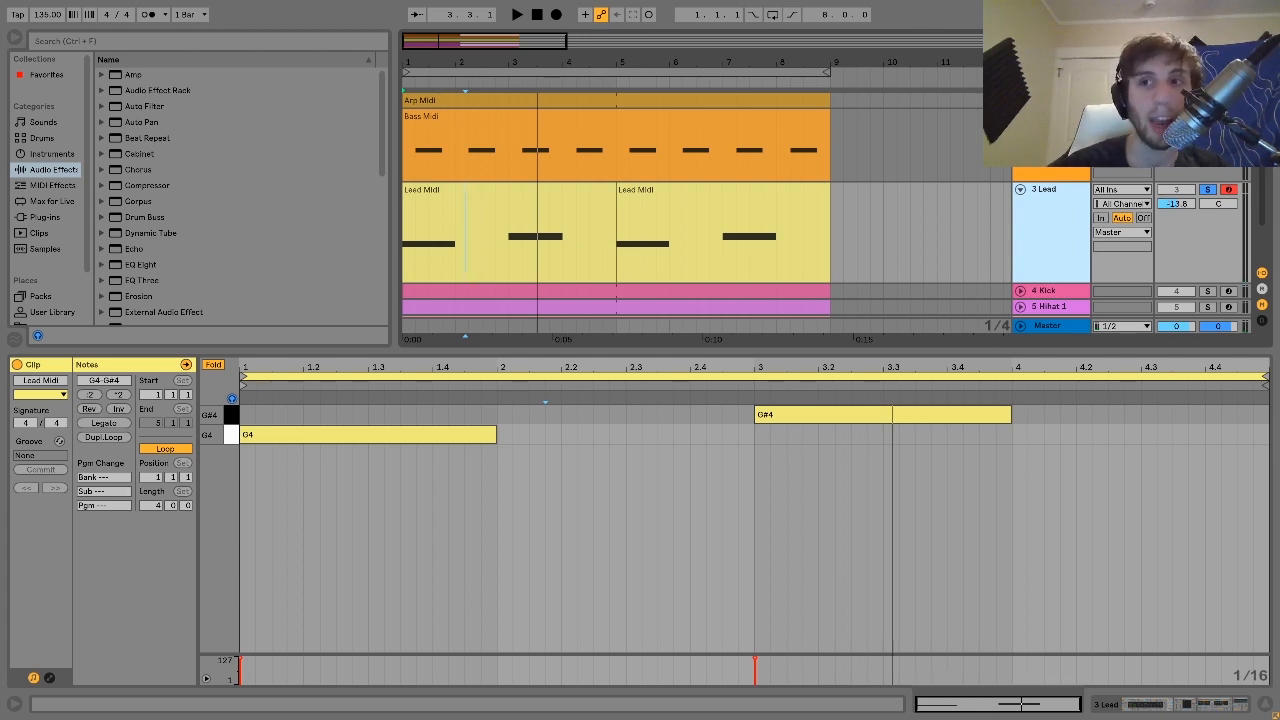
{"action": "left_click", "coordinate": [1036, 250]}
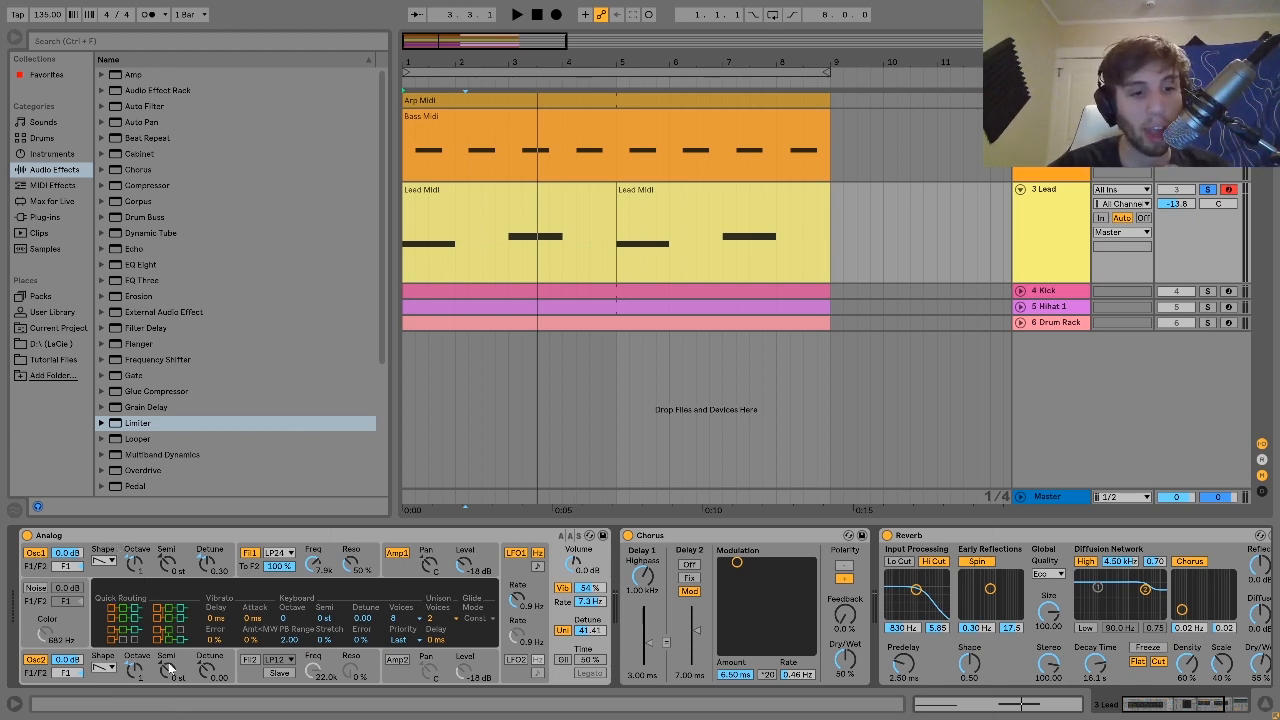
{"action": "left_click", "coordinate": [255, 567]}
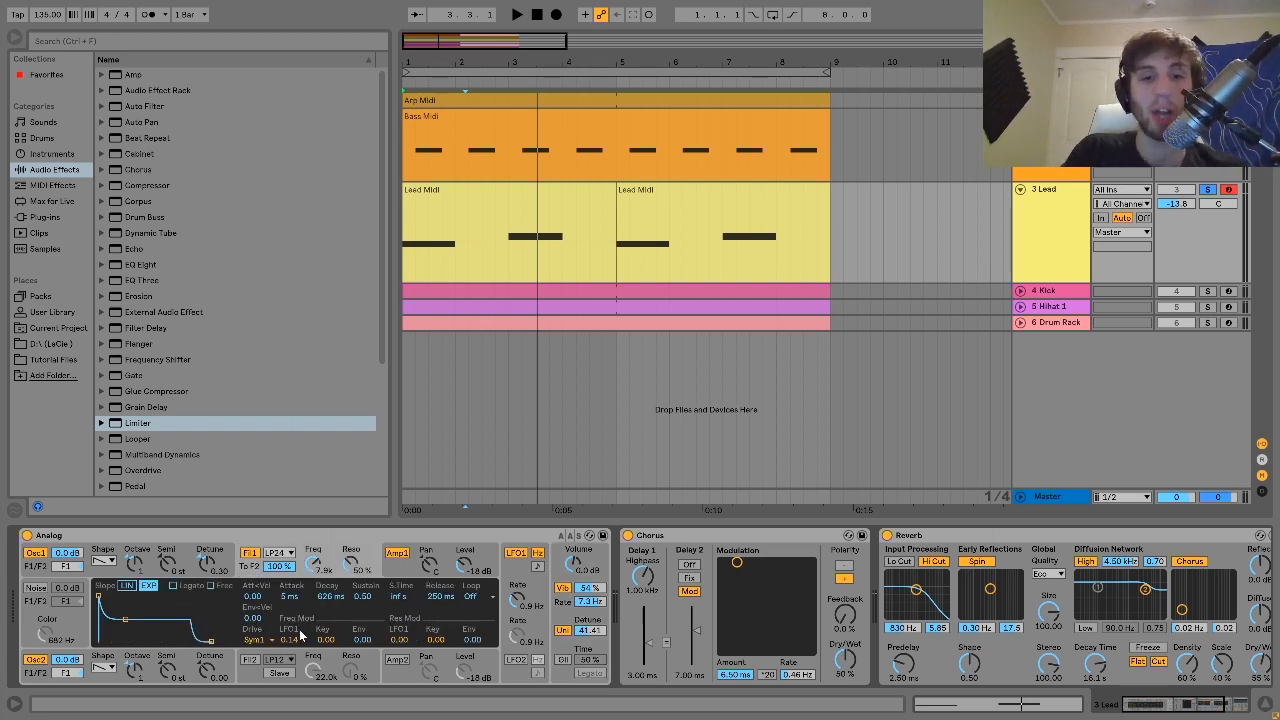
{"action": "key", "text": "space"}
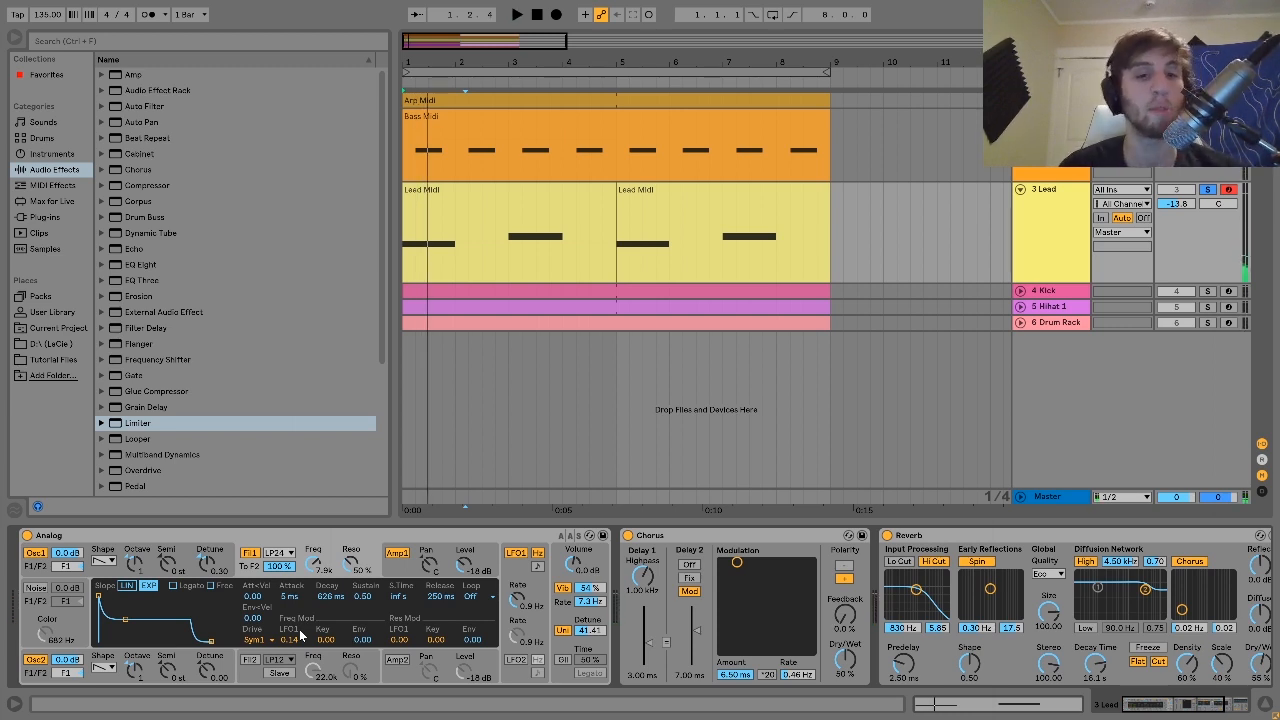
{"action": "left_click", "coordinate": [405, 572]}
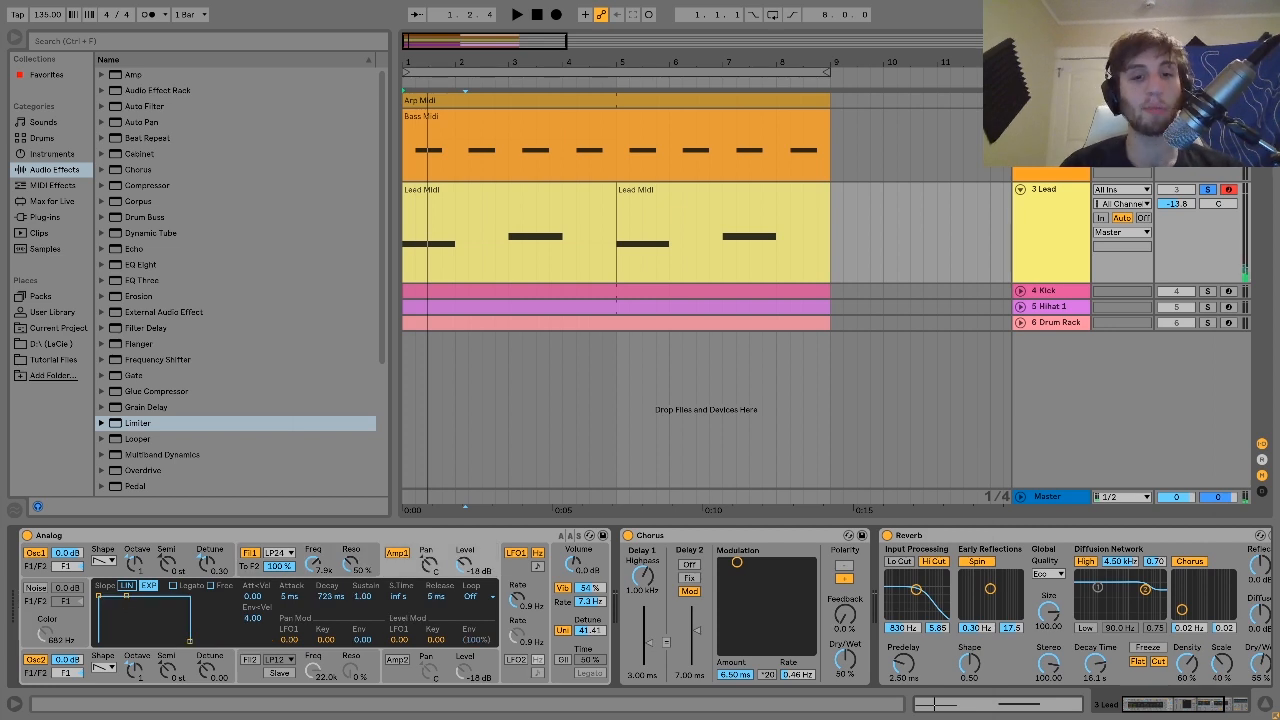
{"action": "left_click", "coordinate": [559, 614]}
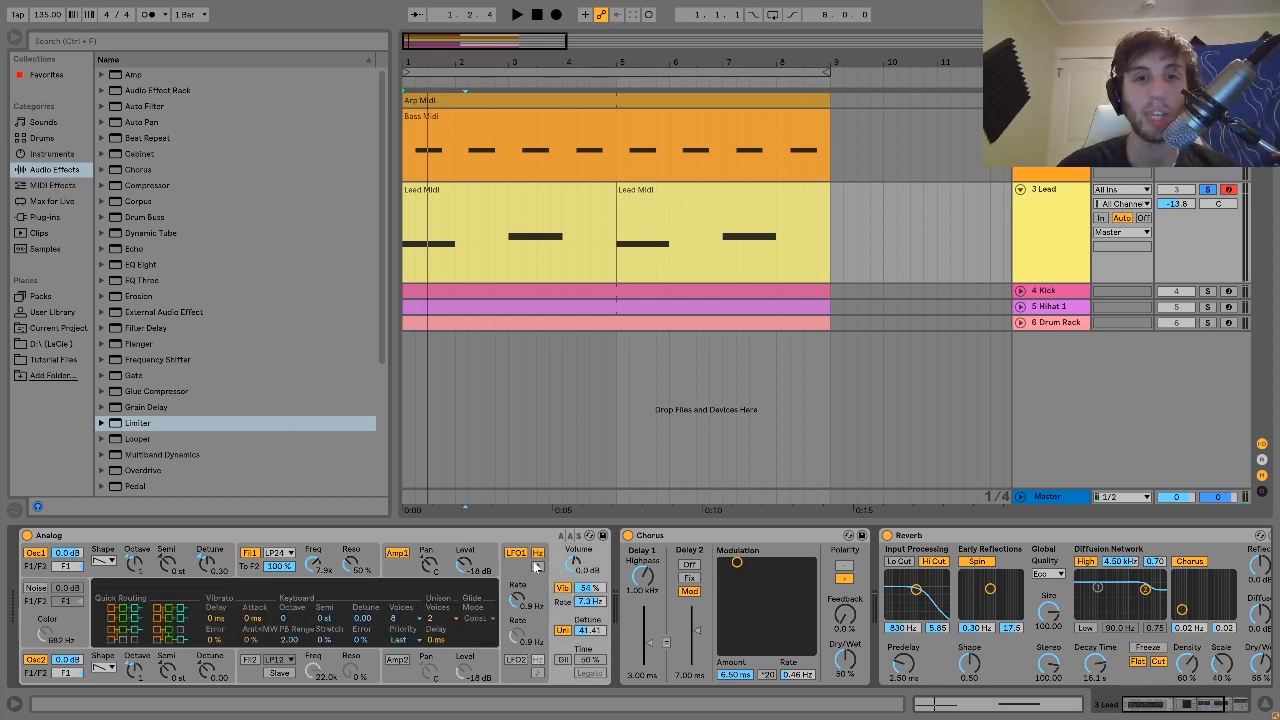
{"action": "key", "text": "space"}
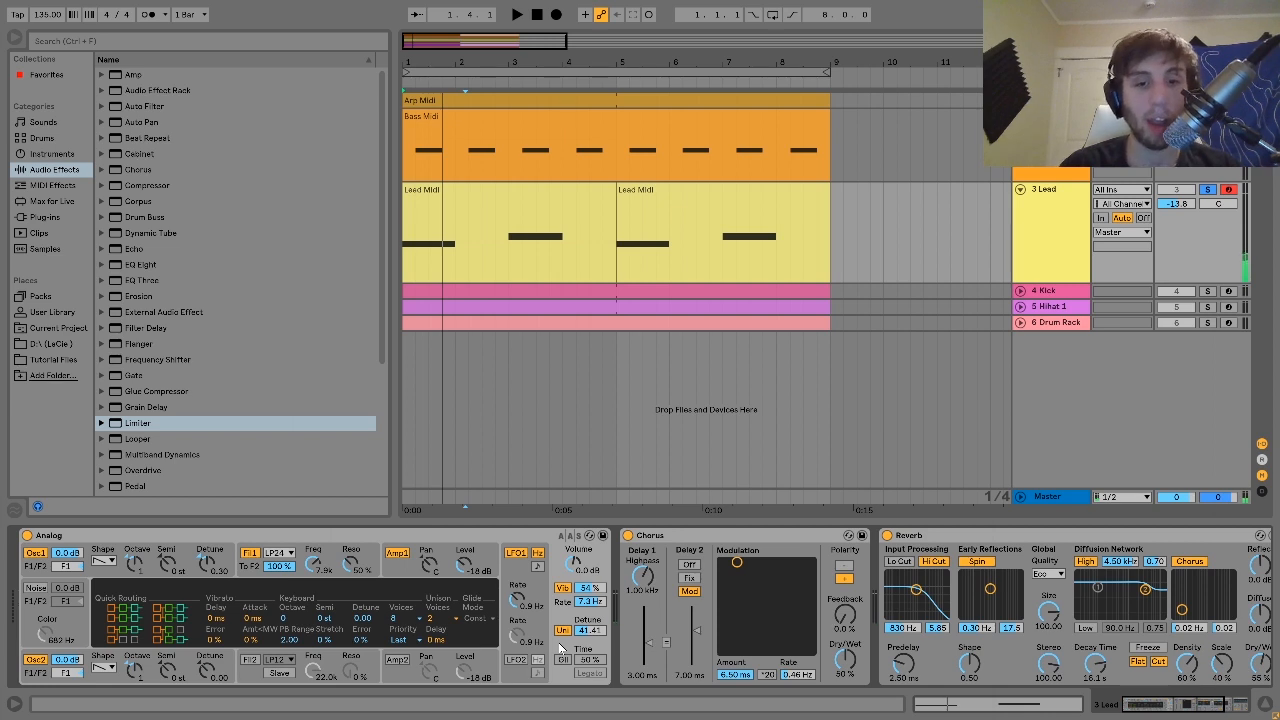
Step: Compare the lead with Analog's unison and vibrato switched off and back on
{"action": "left_click", "coordinate": [563, 630]}
{"action": "left_click", "coordinate": [563, 588]}
{"action": "key", "text": "space"}
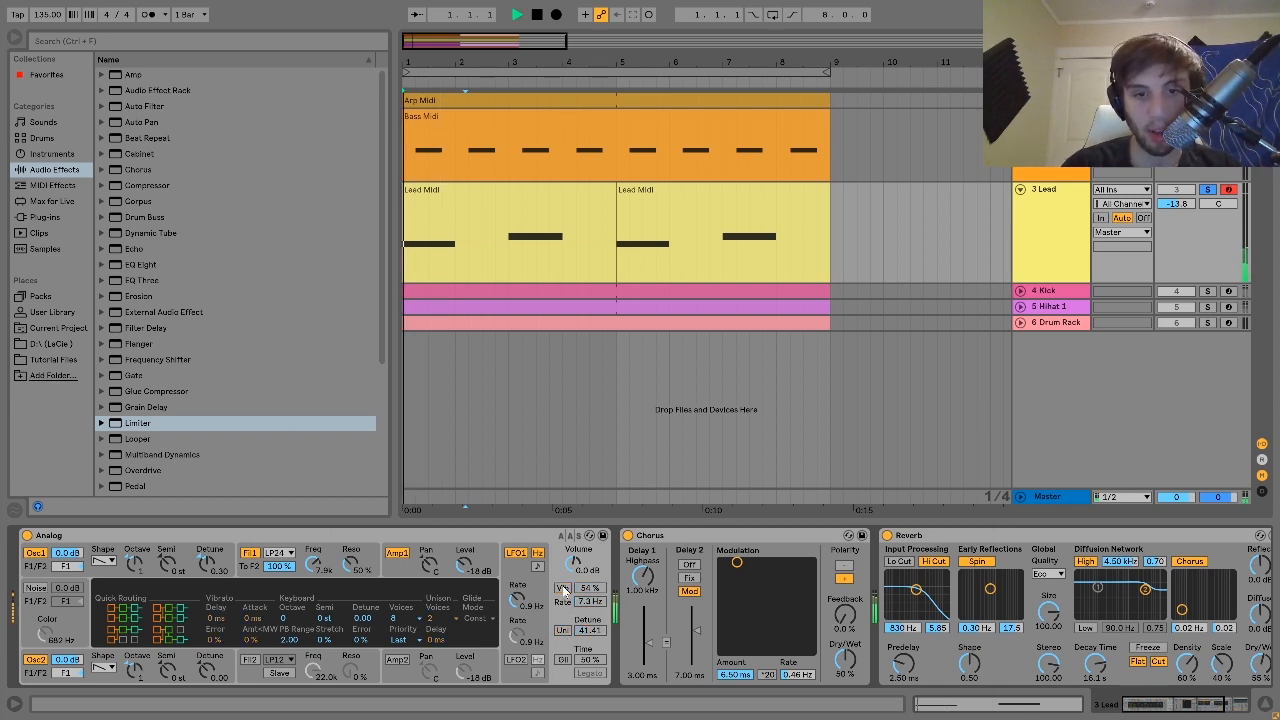
{"action": "left_click", "coordinate": [563, 588]}
{"action": "left_click", "coordinate": [563, 630]}
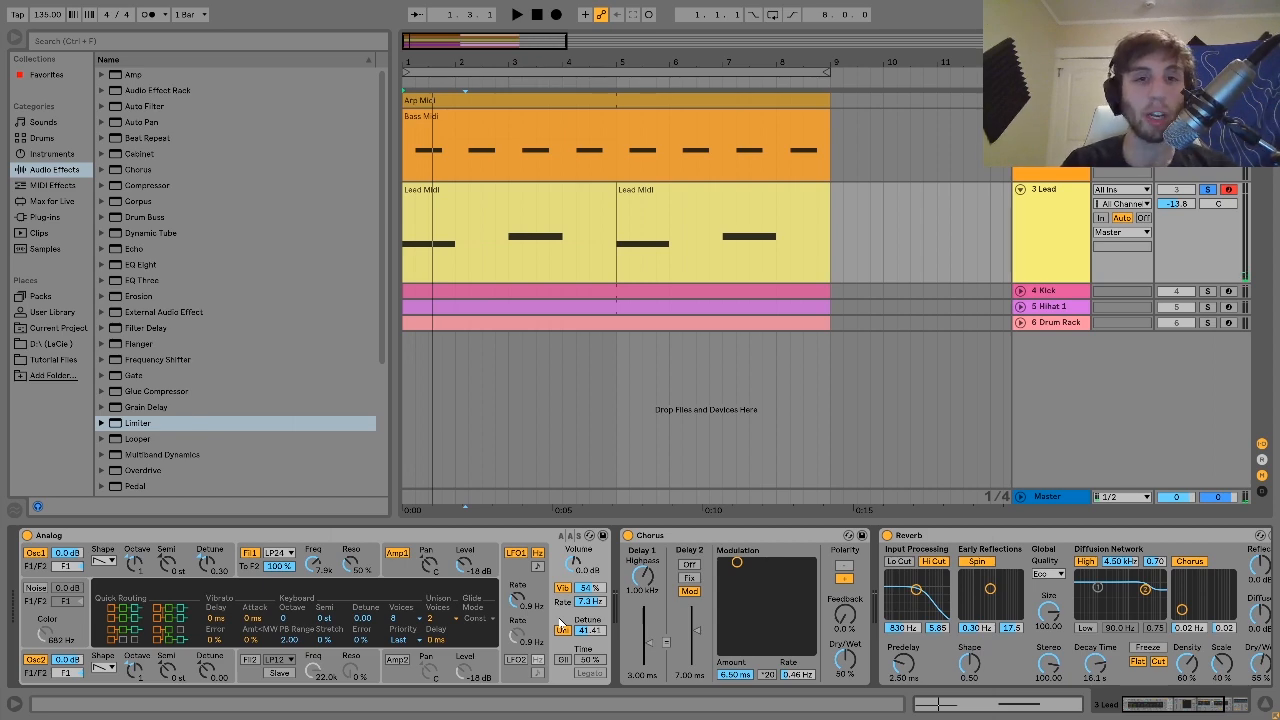
Step: Look over the Arp track's Operator, Chorus, Drum Buss and Auto Filter devices, then return to the Lead track's devices
{"action": "left_click", "coordinate": [1045, 100]}
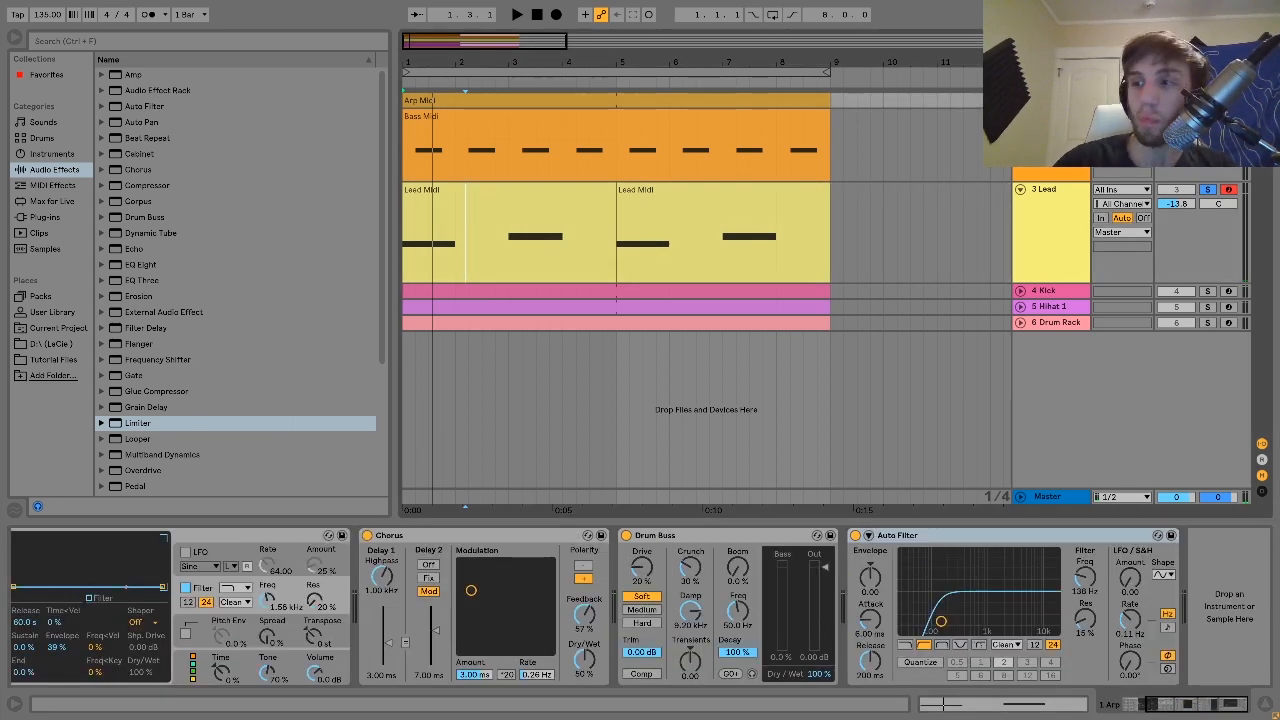
{"action": "scroll", "coordinate": [510, 598], "scroll_direction": "up", "scroll_amount": 4}
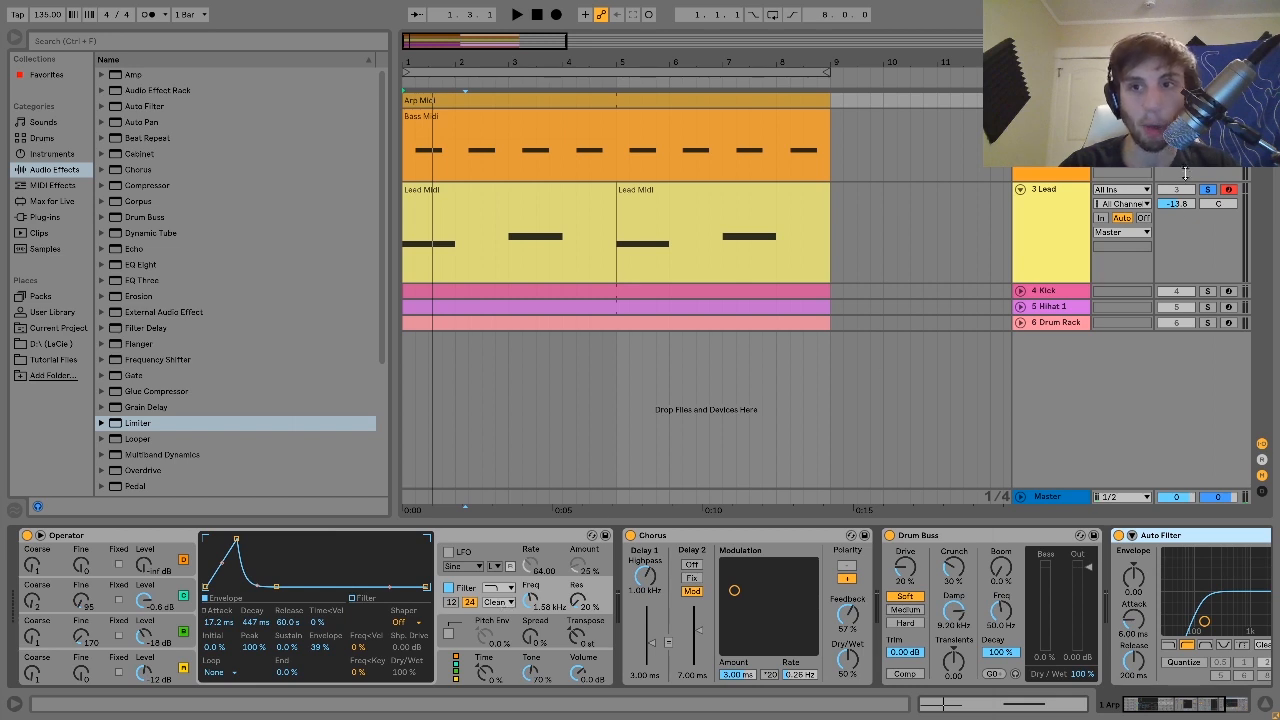
{"action": "left_click", "coordinate": [465, 232]}
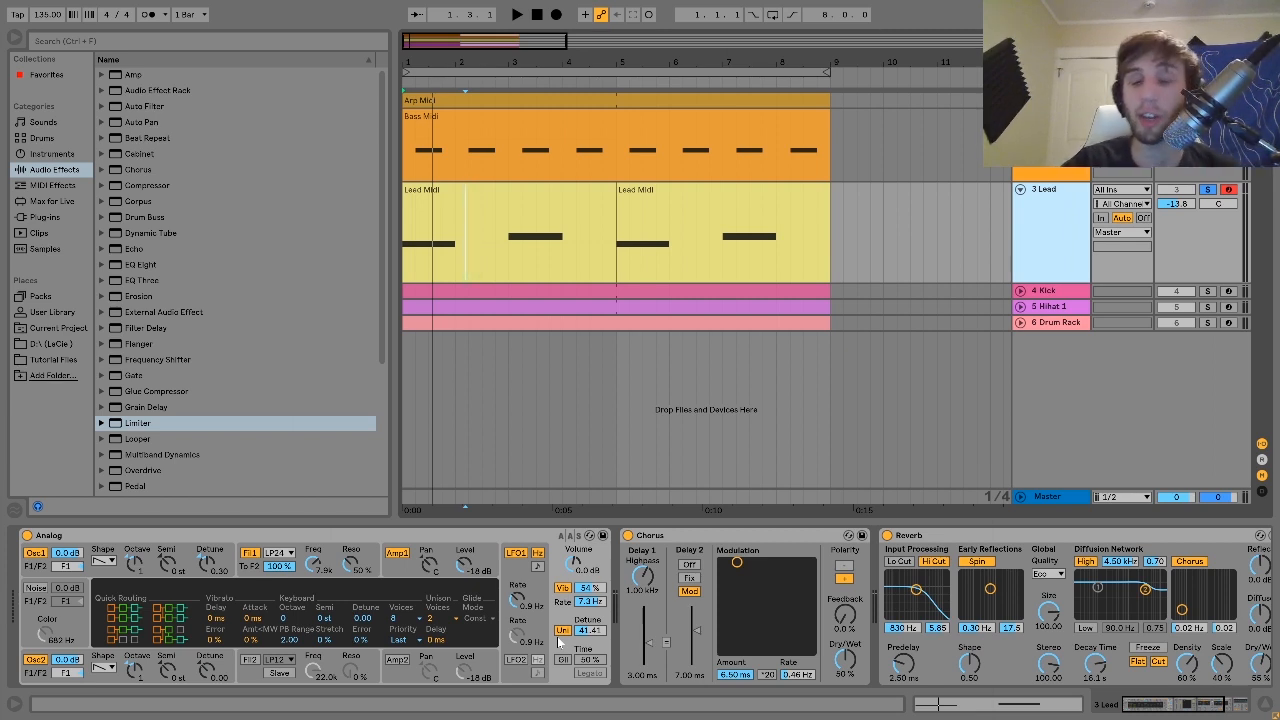
Step: Compare the lead in playback with its Chorus switched off and back on
{"action": "scroll", "coordinate": [558, 638], "scroll_direction": "right", "scroll_amount": 5}
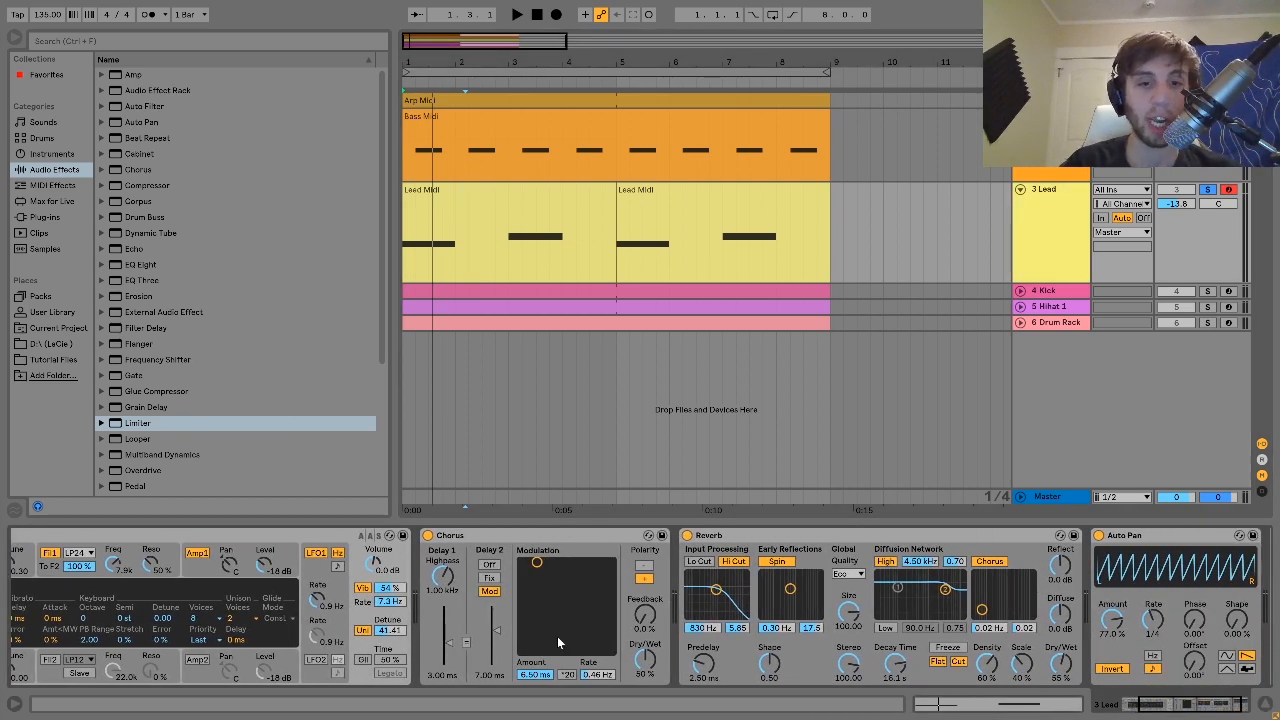
{"action": "left_click", "coordinate": [428, 535]}
{"action": "key", "text": "space"}
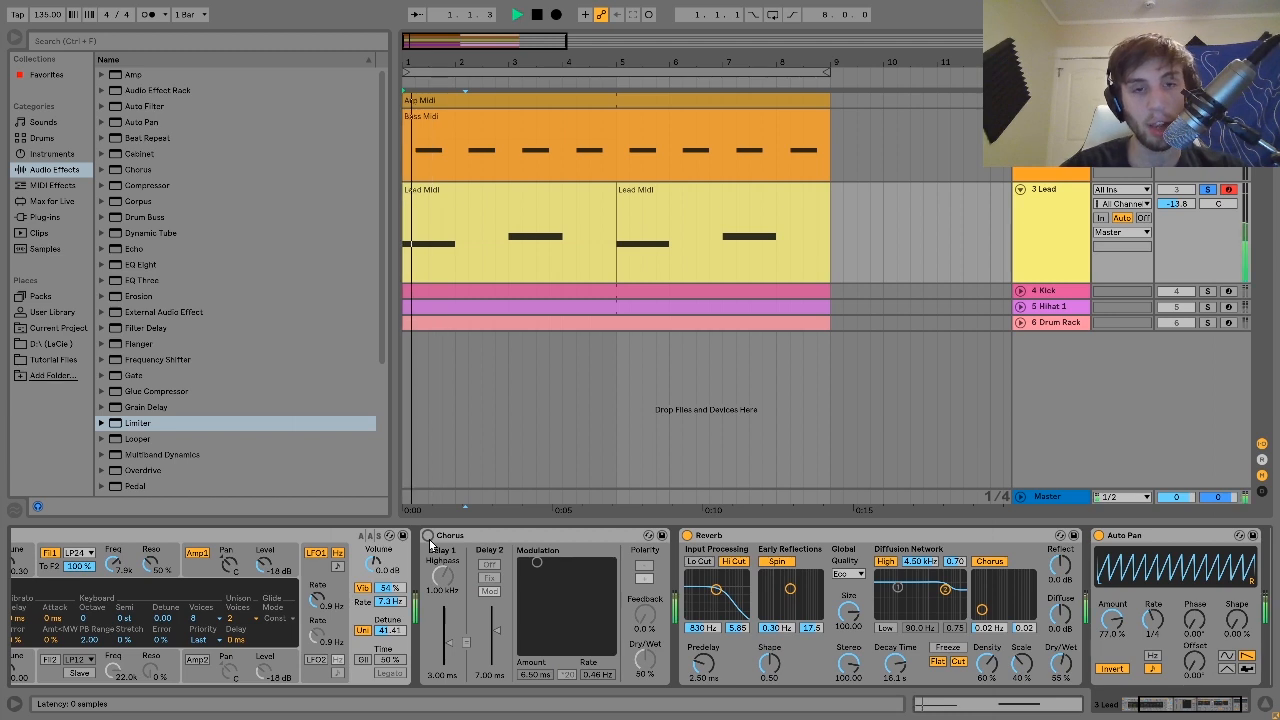
{"action": "left_click", "coordinate": [428, 535]}
{"action": "key", "text": "space"}
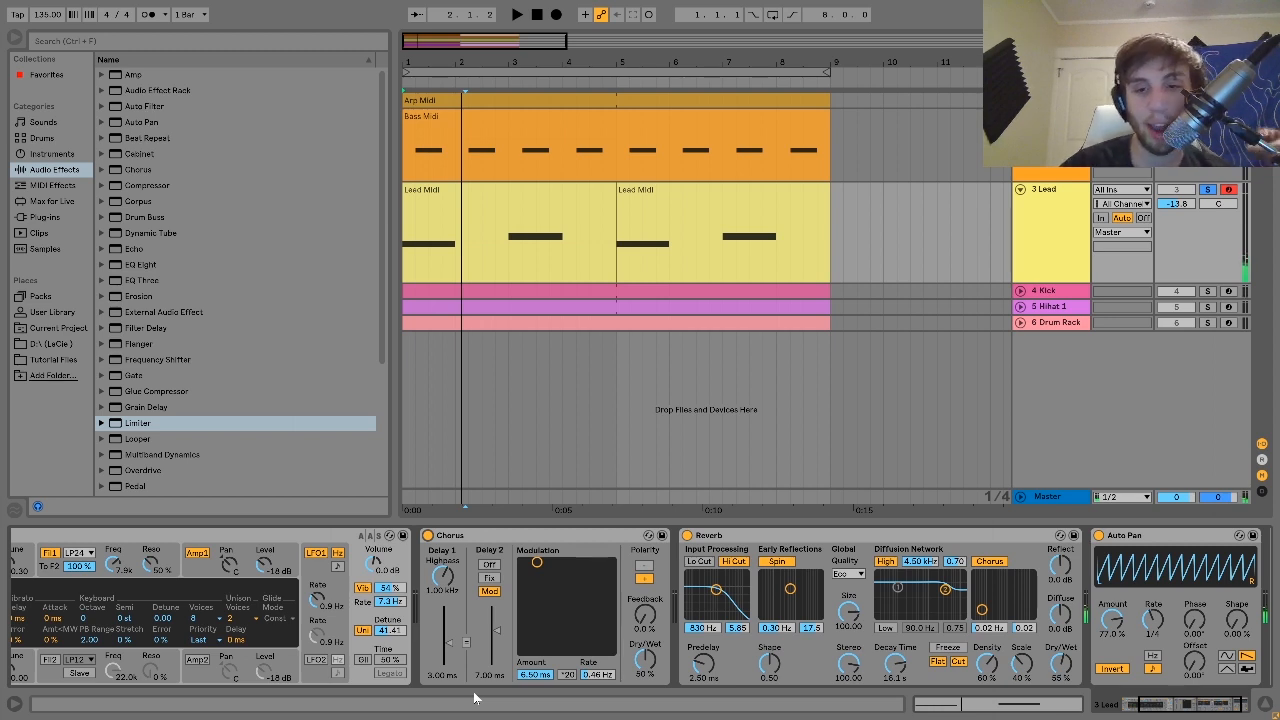
Step: Play the lead while examining the Reverb and Auto Pan that end its effects chain
{"action": "scroll", "coordinate": [757, 598], "scroll_direction": "down", "scroll_amount": 2}
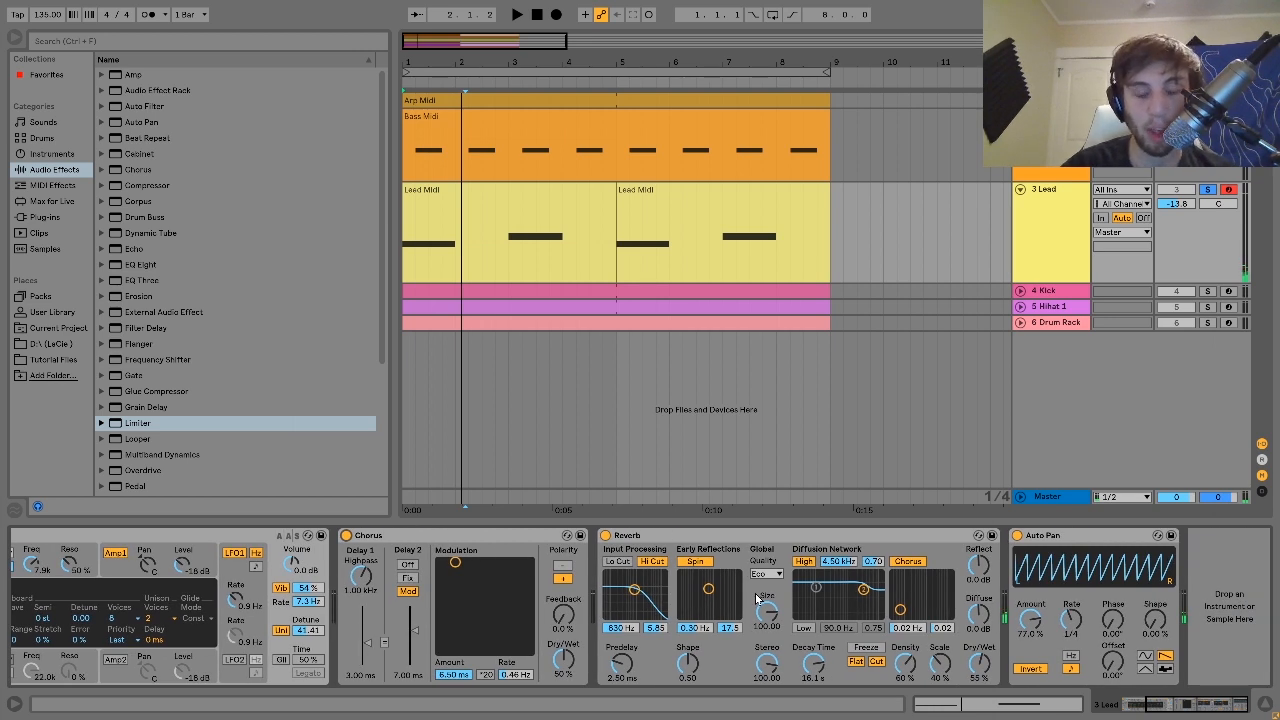
{"action": "key", "text": "space"}
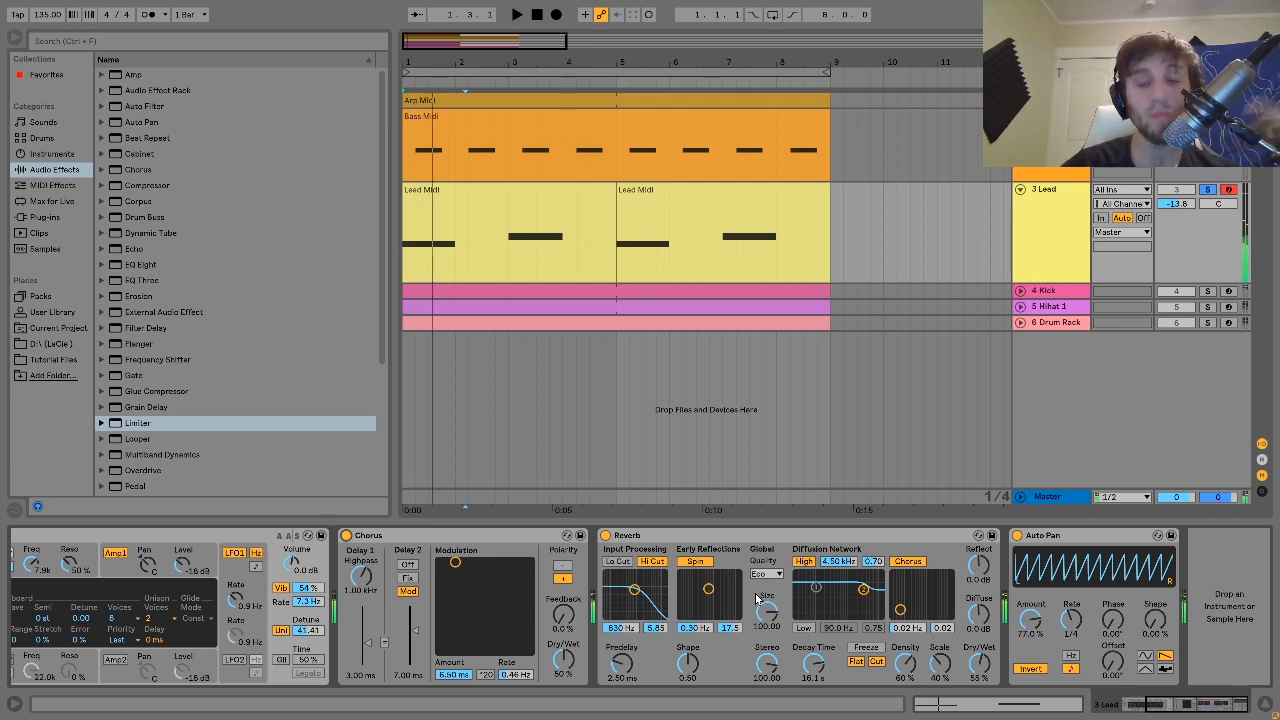
{"action": "left_click", "coordinate": [1043, 536]}
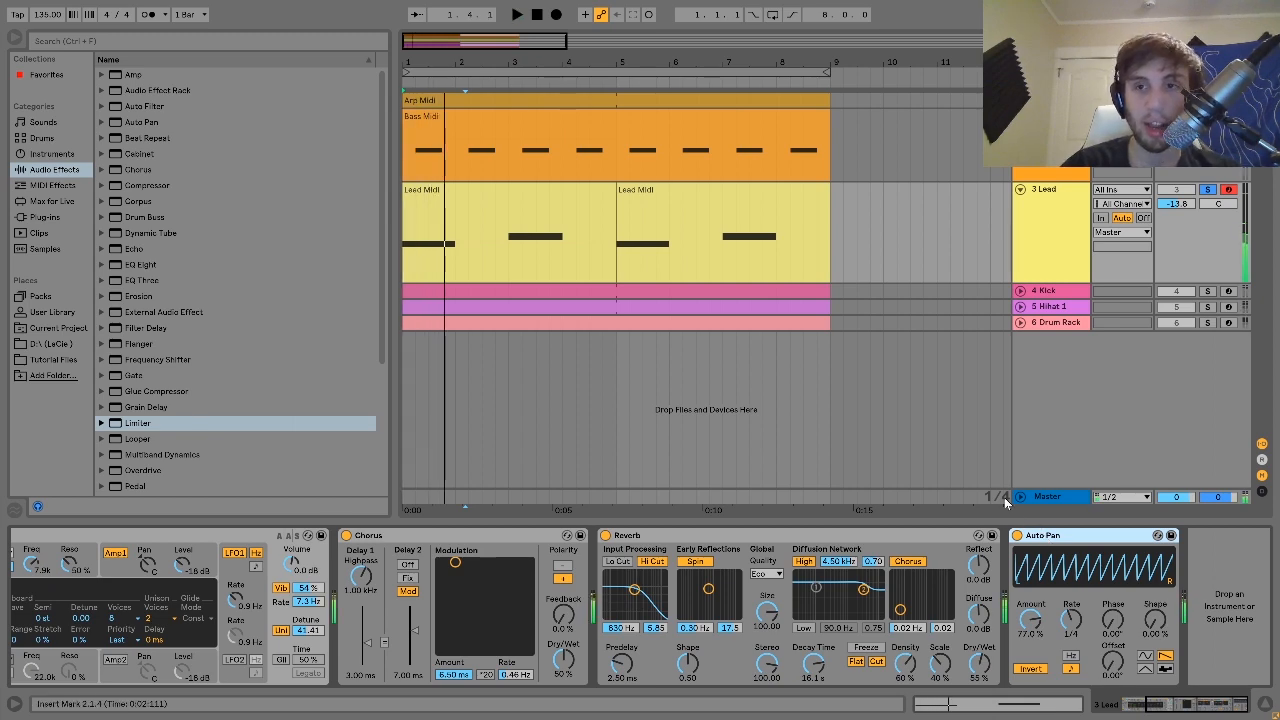
Step: Unfold the Kick track, solo it in place of the Lead and play its selected clips from the start
{"action": "left_click", "coordinate": [1038, 287]}
{"action": "left_click", "coordinate": [1020, 291]}
{"action": "left_click", "coordinate": [1207, 291]}
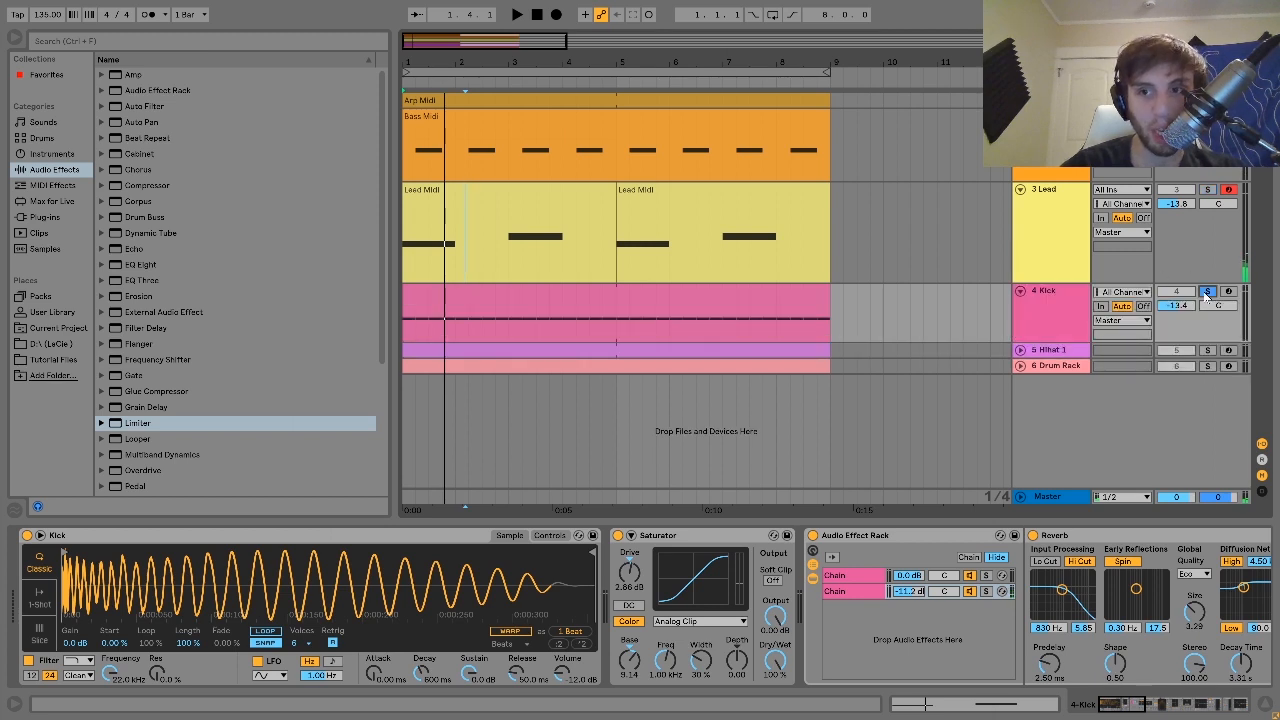
{"action": "left_click", "coordinate": [749, 291]}
{"action": "key", "text": "space"}
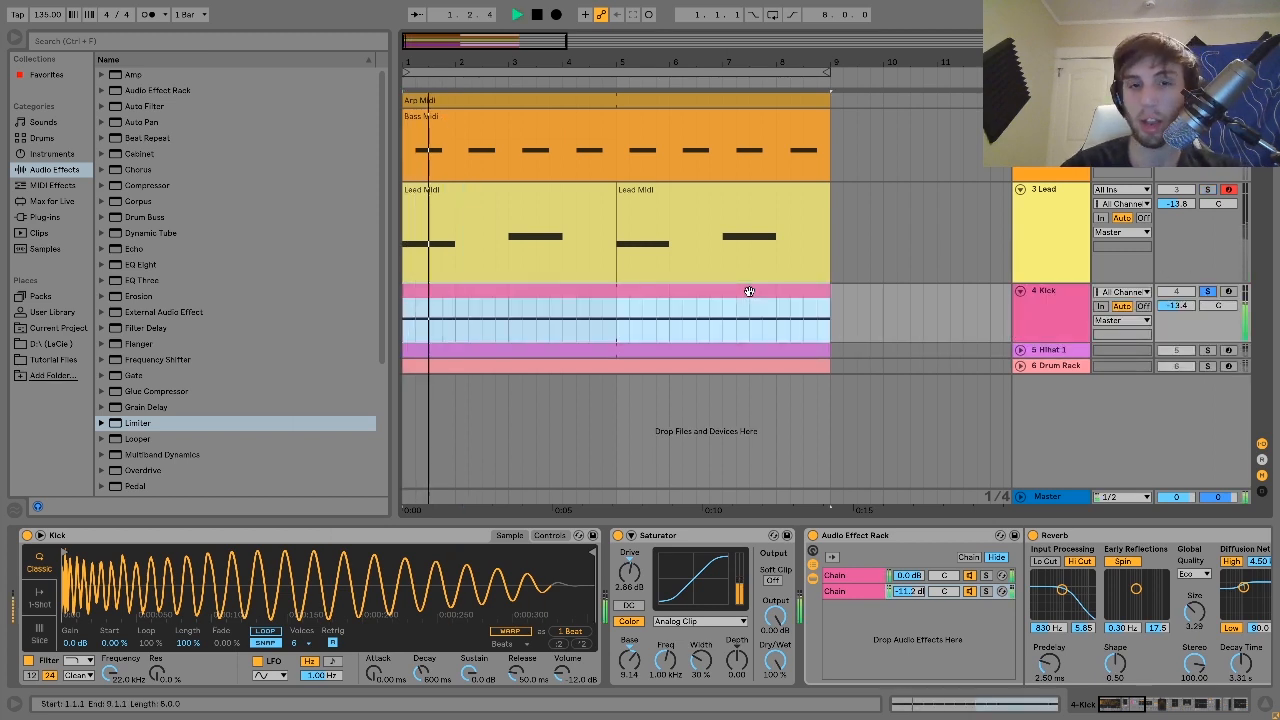
Step: Reveal the kick's sample in the browser and show the pitch envelope among the kick Simpler's controls
{"action": "right_click", "coordinate": [353, 580]}
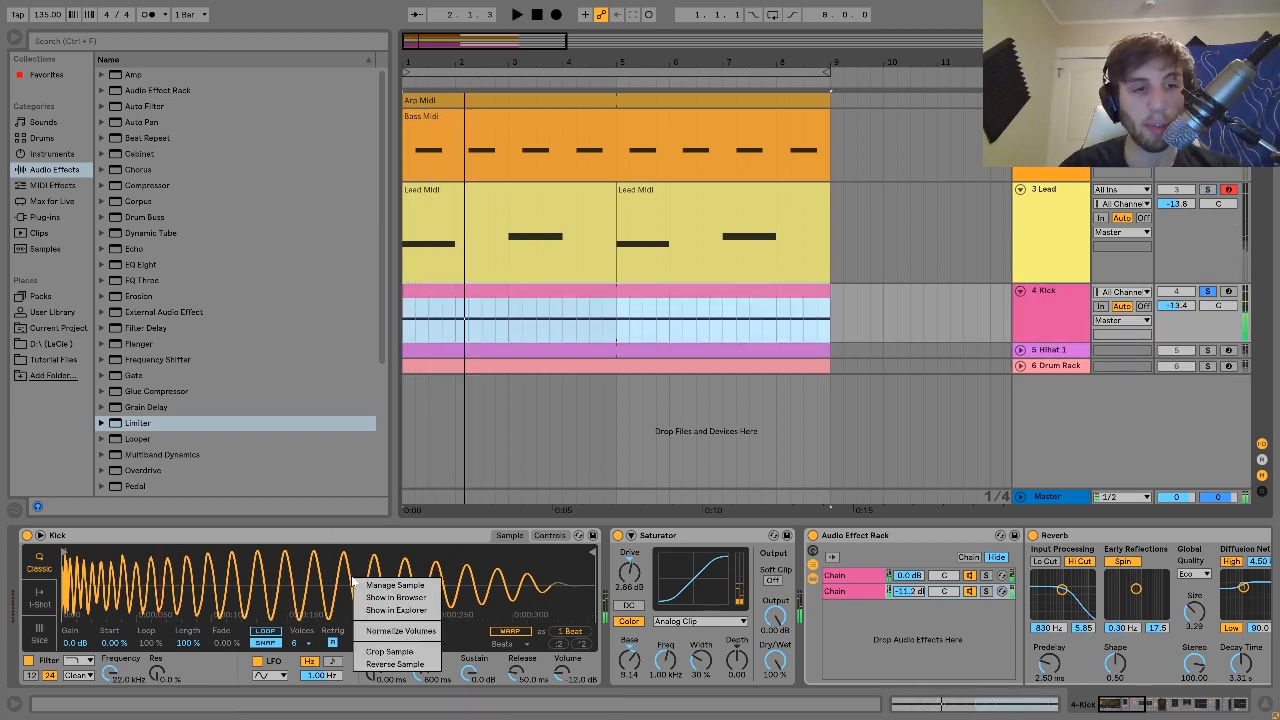
{"action": "left_click", "coordinate": [396, 597]}
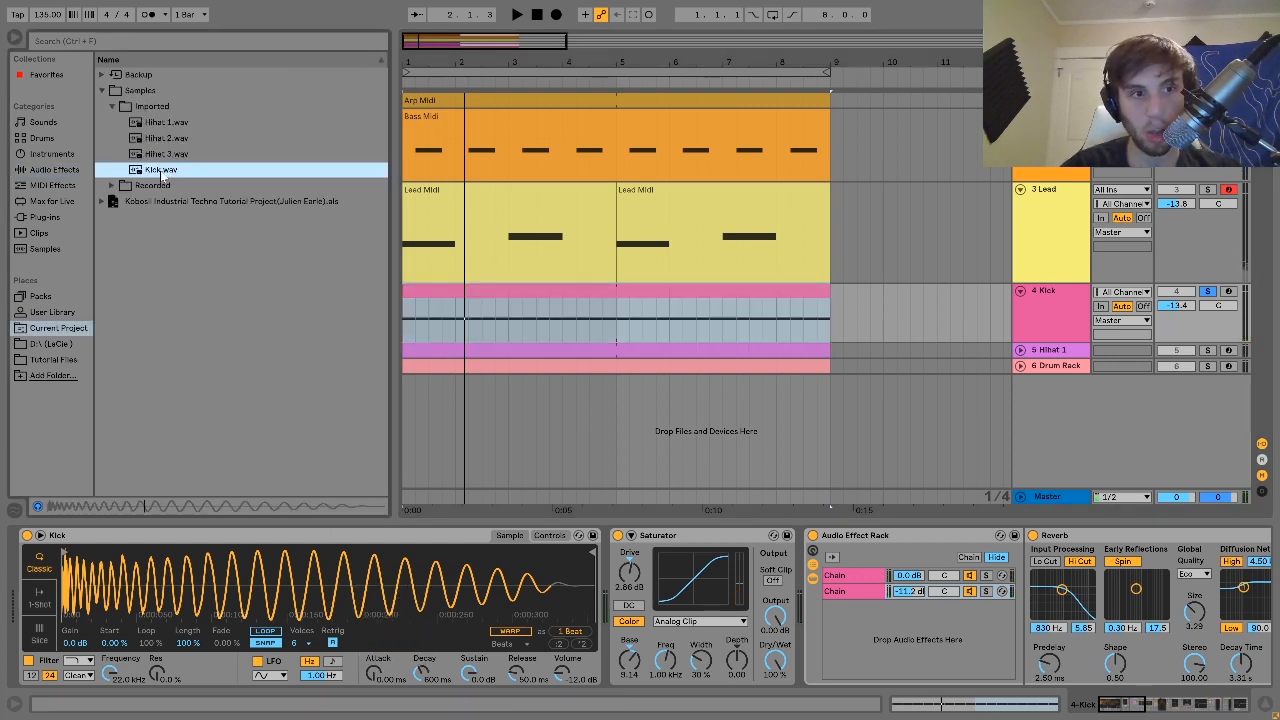
{"action": "left_click", "coordinate": [540, 536]}
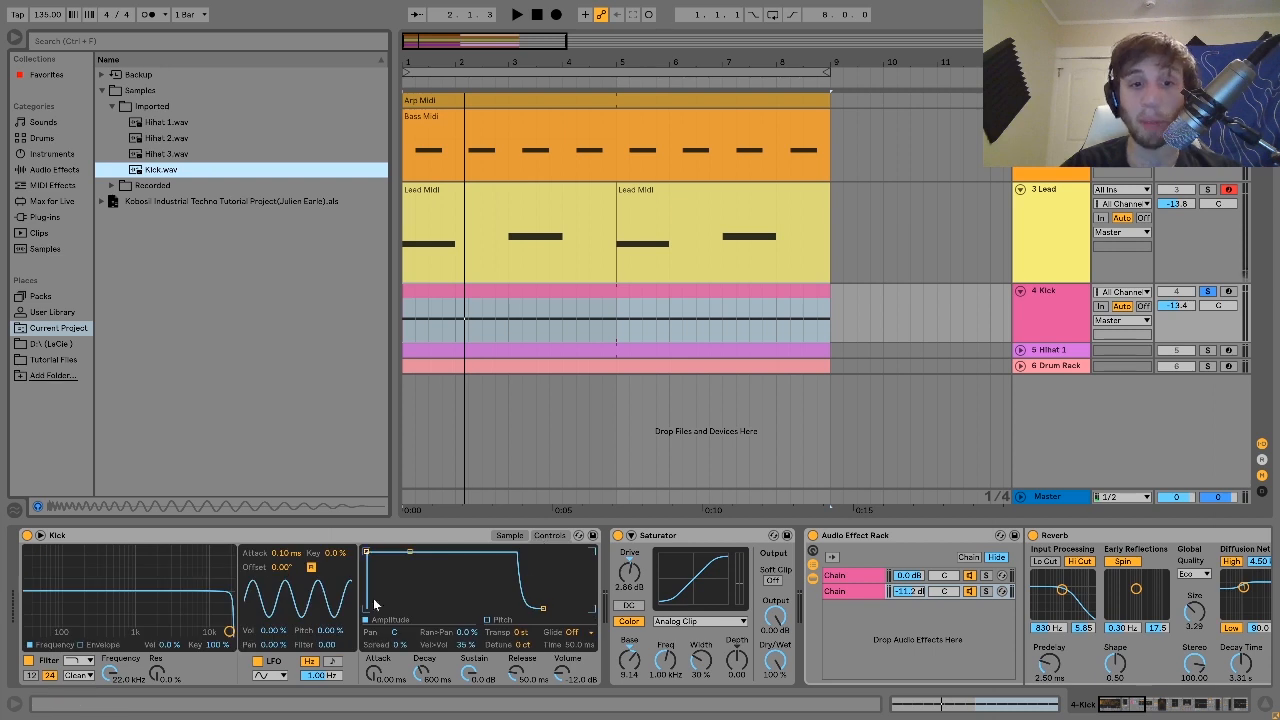
{"action": "left_click", "coordinate": [501, 622]}
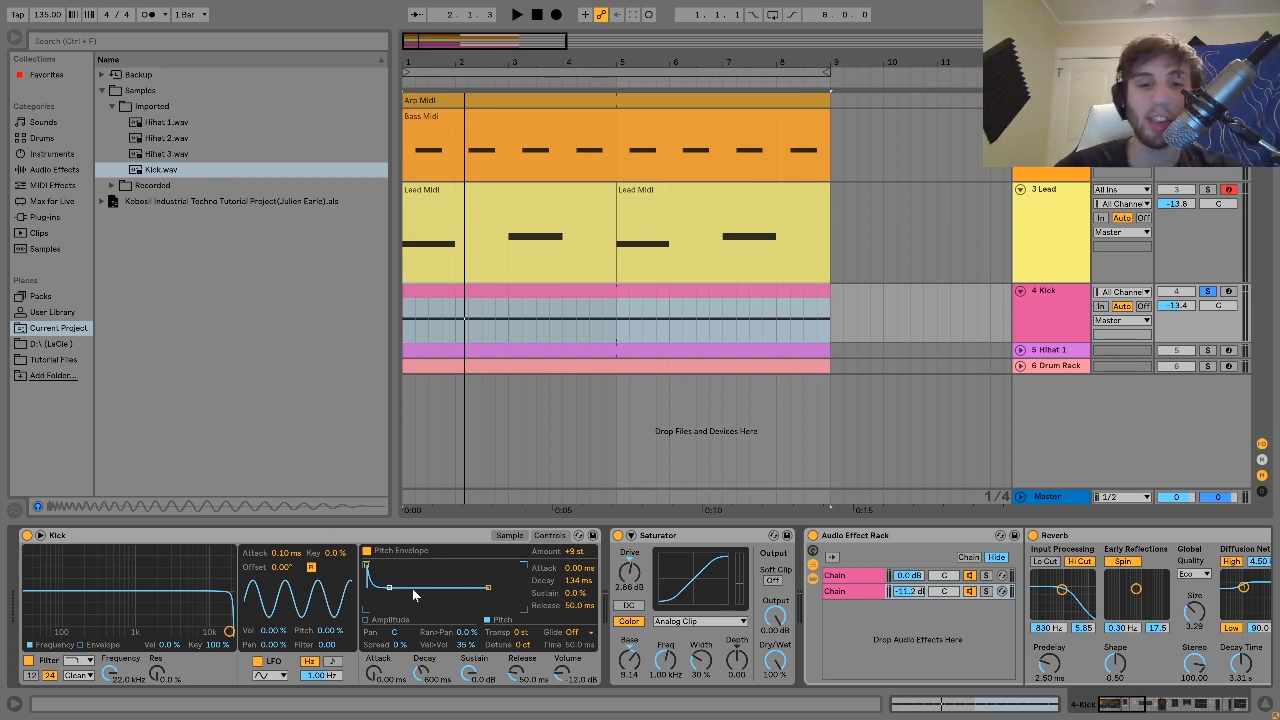
Step: Play the soloed kick while examining the pitch envelope's Amount setting
{"action": "left_click_drag", "start_coordinate": [570, 552], "coordinate": [570, 545]}
{"action": "key", "text": "space"}
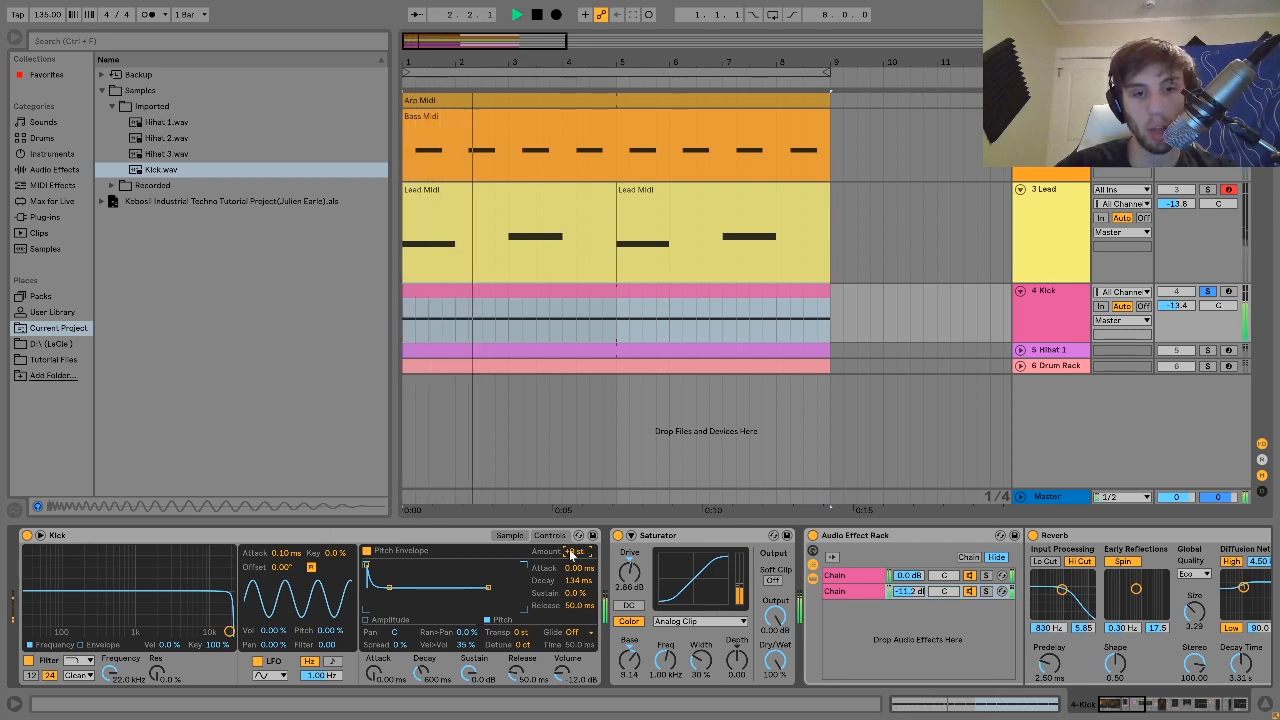
{"action": "key", "text": "space"}
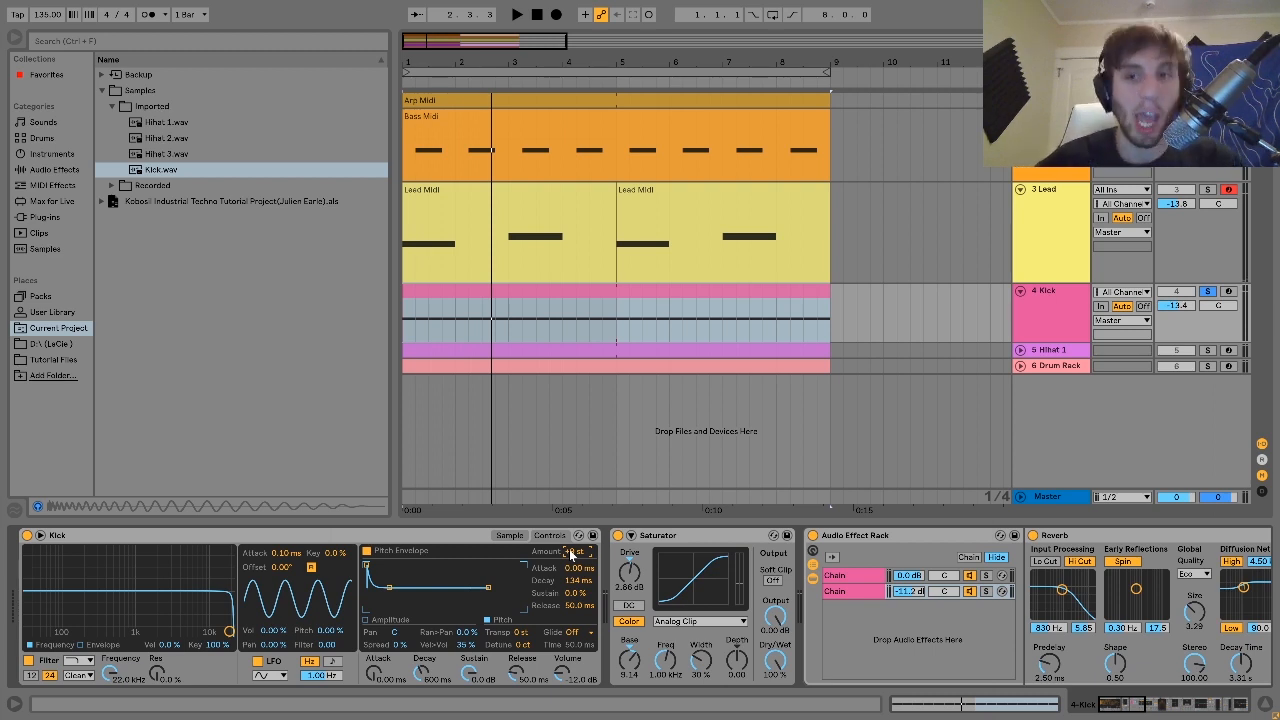
Step: Play the kick together with all the other tracks by unsoloing it, then solo it again
{"action": "left_click", "coordinate": [1208, 291]}
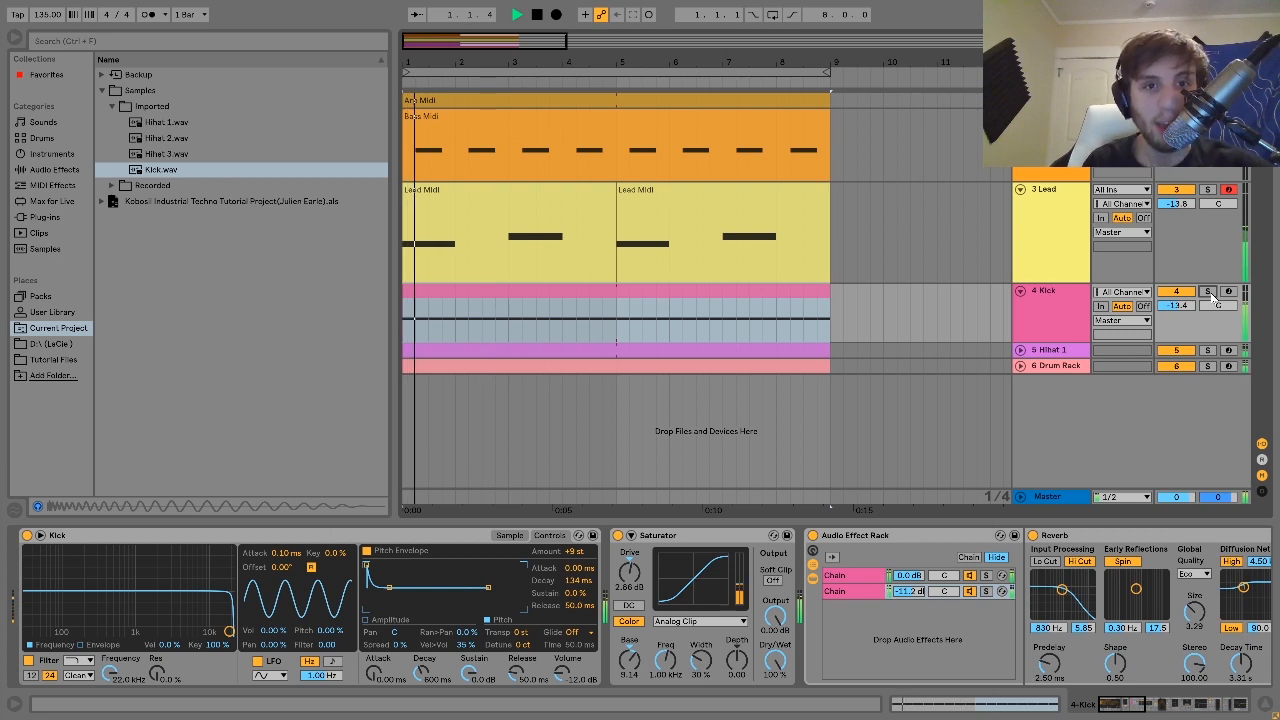
{"action": "left_click", "coordinate": [1208, 292]}
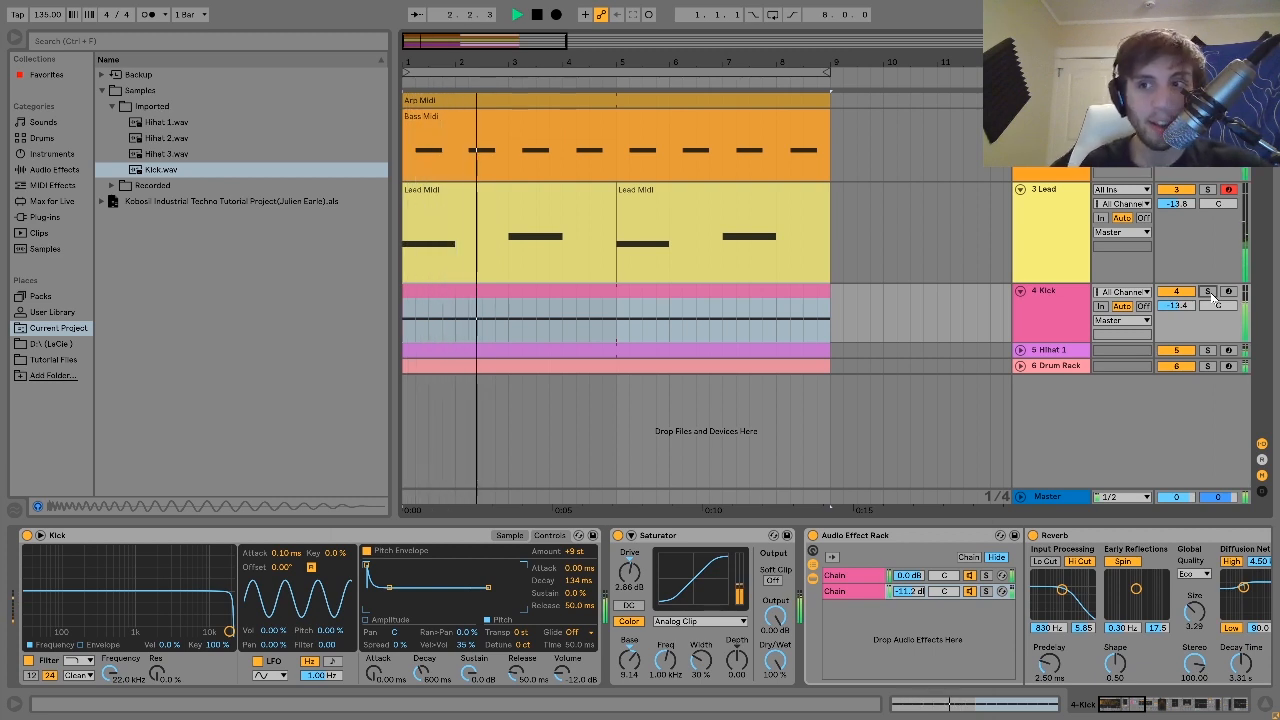
{"action": "key", "text": "space"}
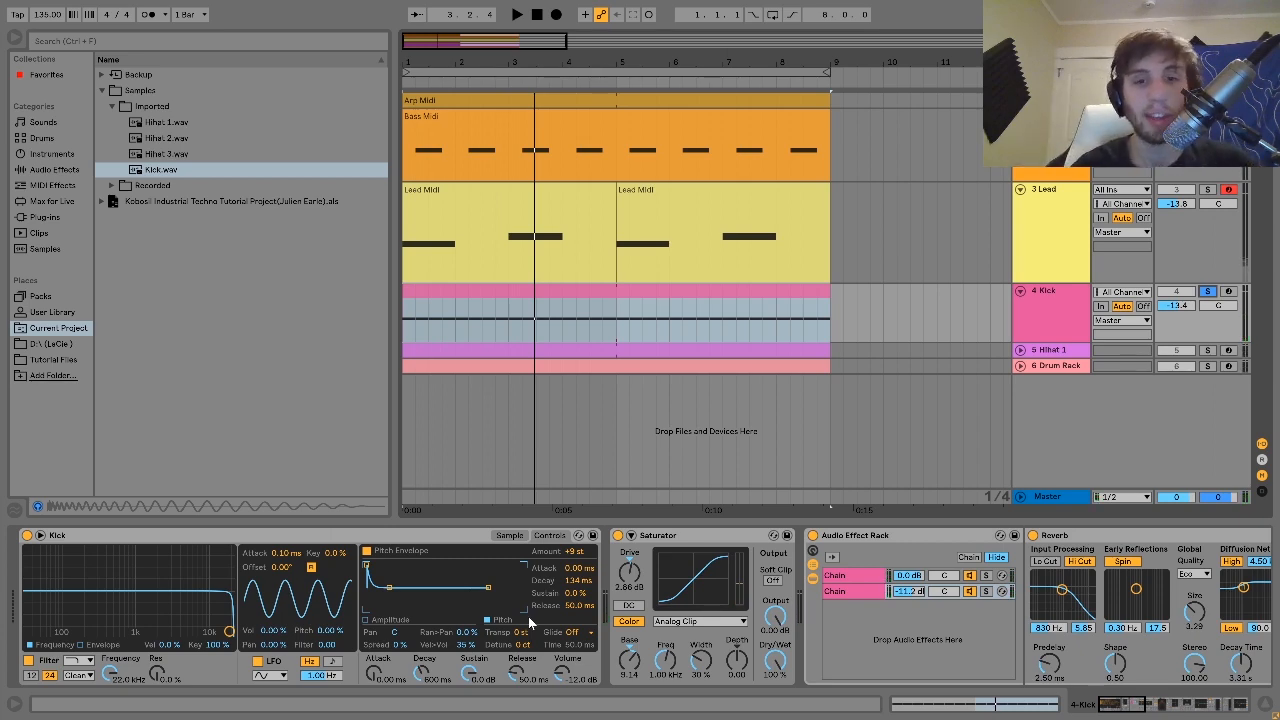
Step: Compare the kick in playback with its Saturator switched off and back on
{"action": "scroll", "coordinate": [528, 616], "scroll_direction": "right", "scroll_amount": 4}
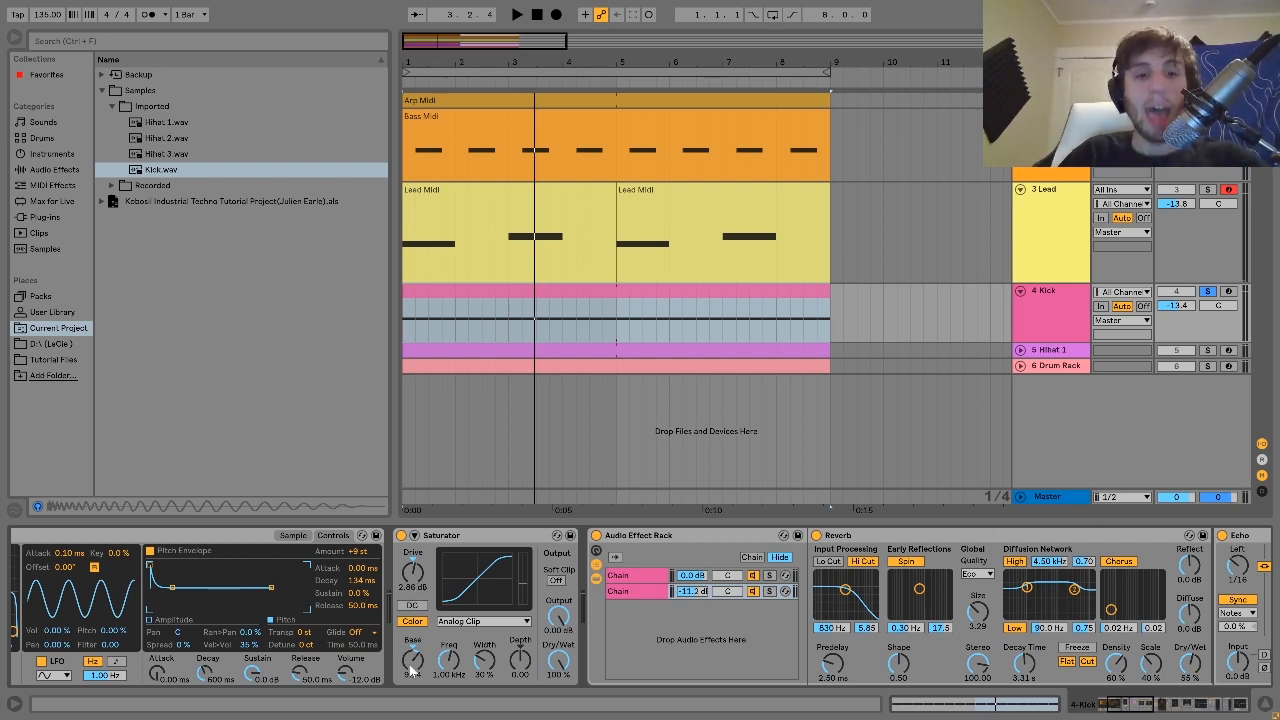
{"action": "left_click", "coordinate": [401, 536]}
{"action": "key", "text": "space"}
{"action": "left_click", "coordinate": [401, 536]}
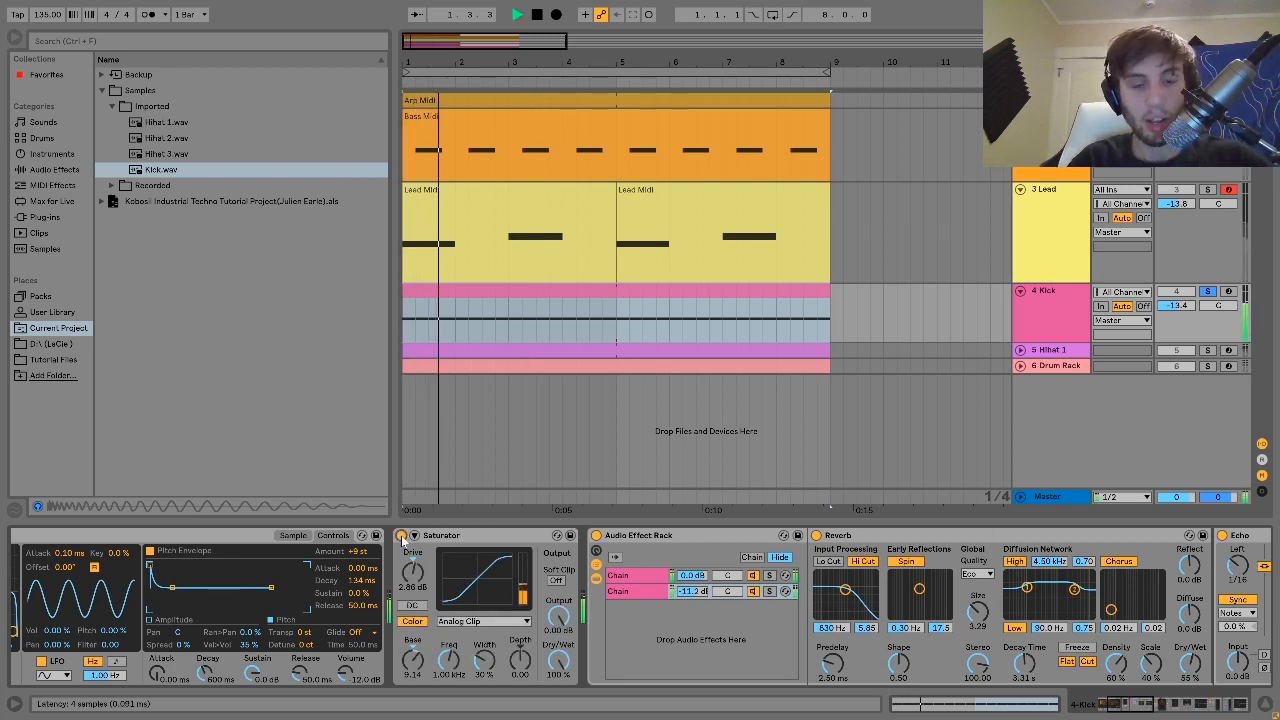
{"action": "key", "text": "space"}
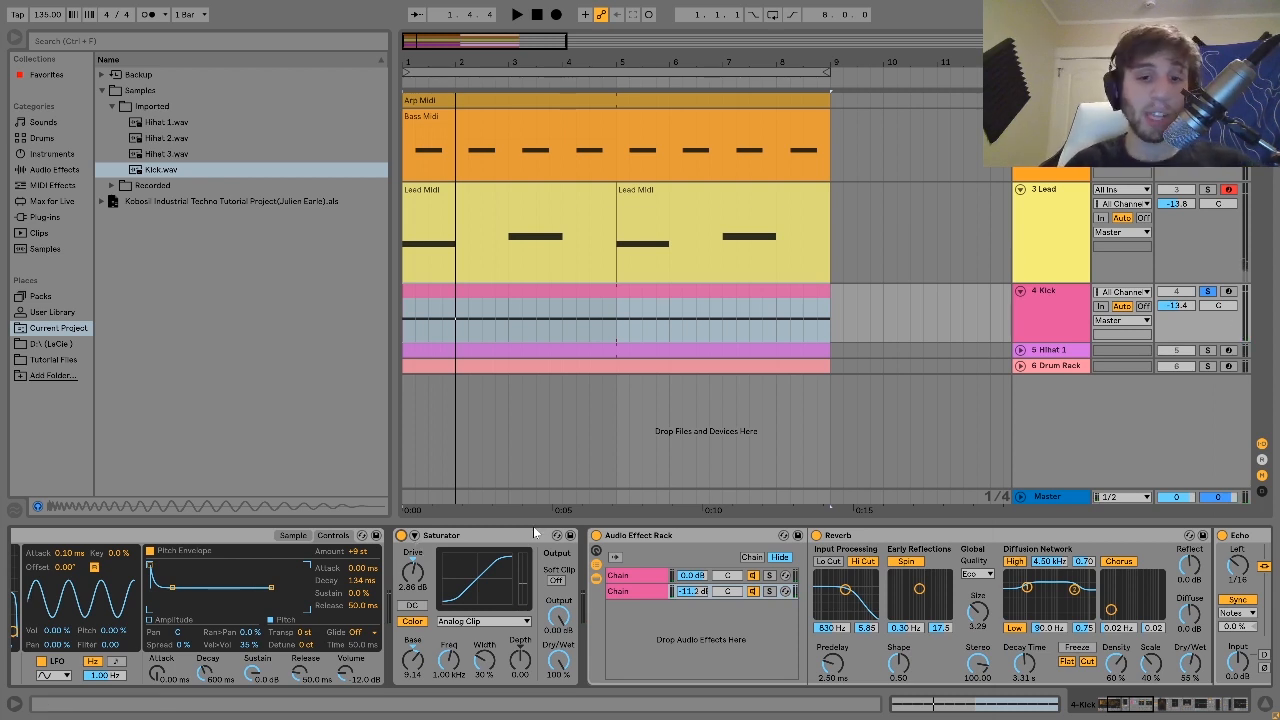
Step: View the first chain's devices in the kick's Audio Effect Rack, then solo the second chain and play it
{"action": "scroll", "coordinate": [637, 583], "scroll_direction": "right", "scroll_amount": 2}
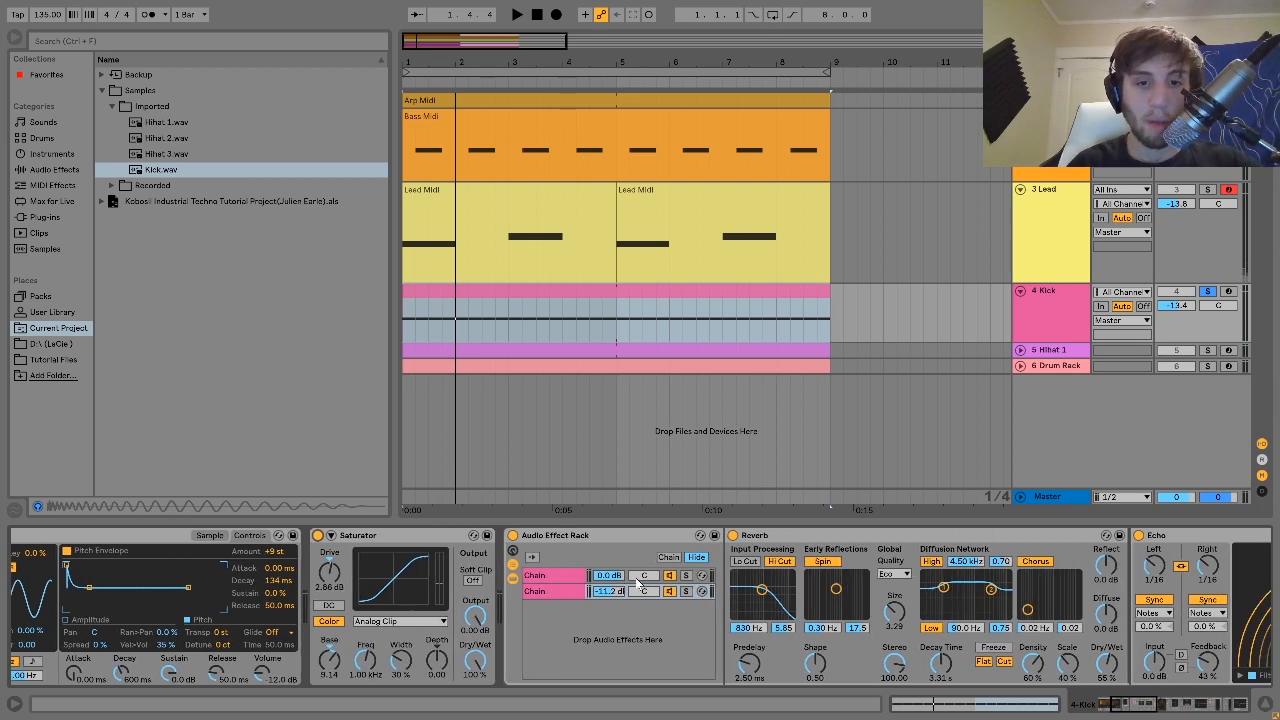
{"action": "left_click", "coordinate": [546, 578]}
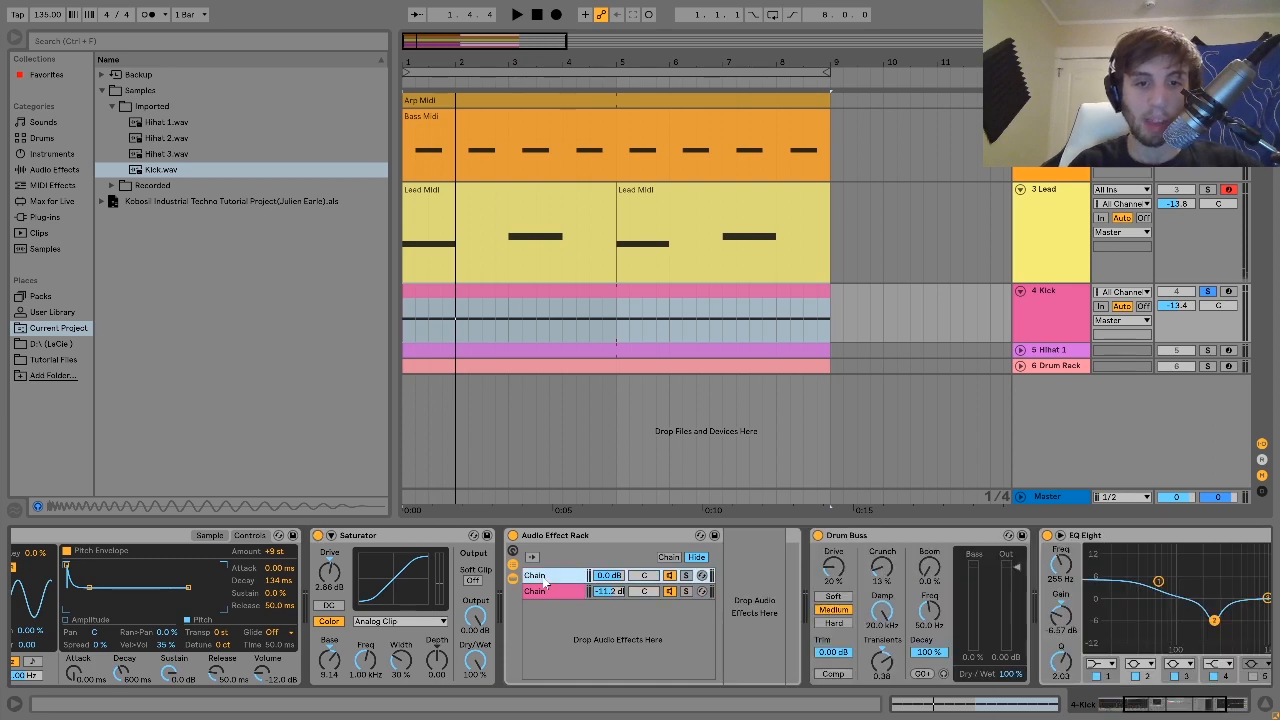
{"action": "left_click", "coordinate": [687, 591]}
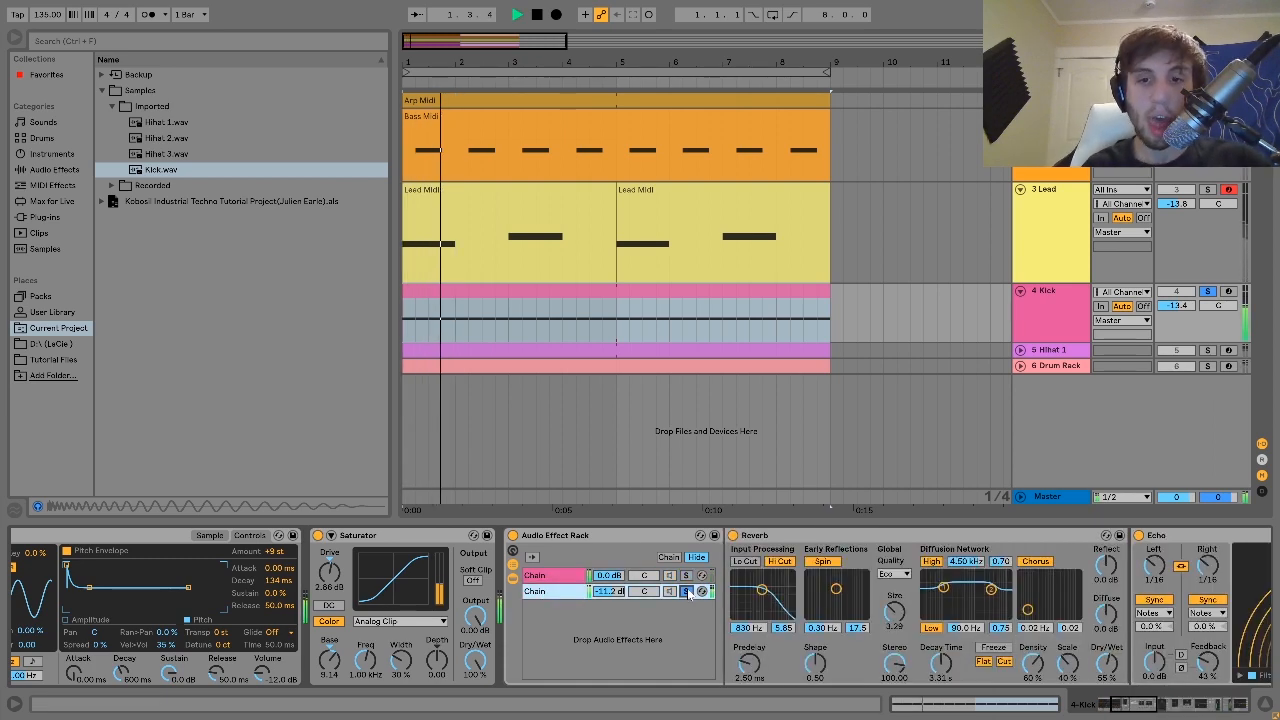
Step: Examine the Reverb, Echo and Auto Filter in the soloed second chain, switching the Reverb off and back on
{"action": "scroll", "coordinate": [688, 594], "scroll_direction": "right", "scroll_amount": 6}
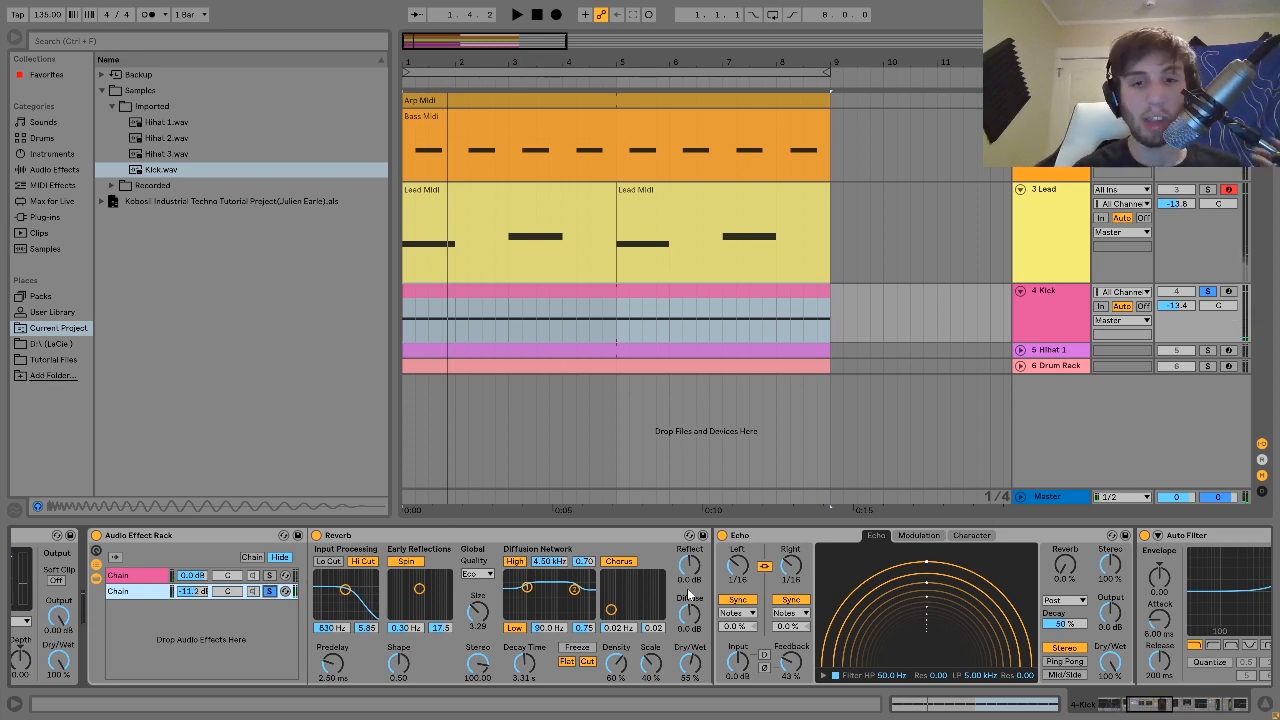
{"action": "scroll", "coordinate": [688, 590], "scroll_direction": "right", "scroll_amount": 3}
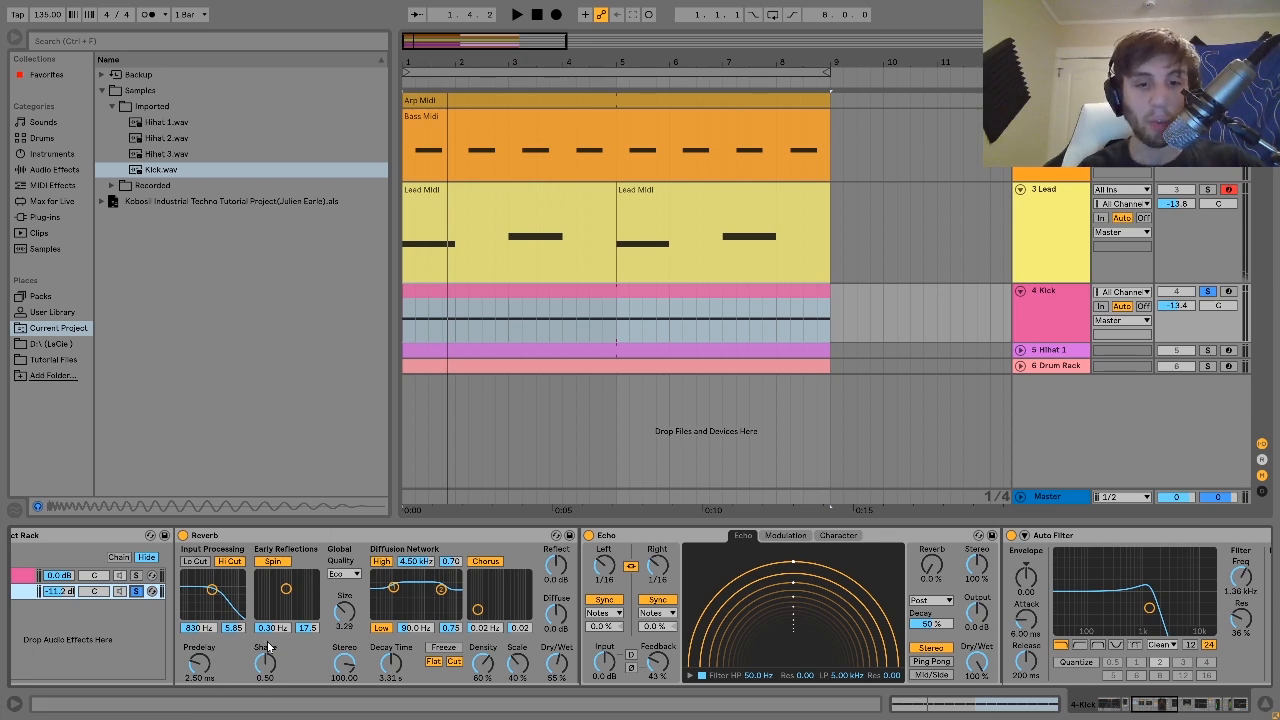
{"action": "scroll", "coordinate": [656, 565], "scroll_direction": "right", "scroll_amount": 3}
{"action": "scroll", "coordinate": [656, 565], "scroll_direction": "left", "scroll_amount": 2}
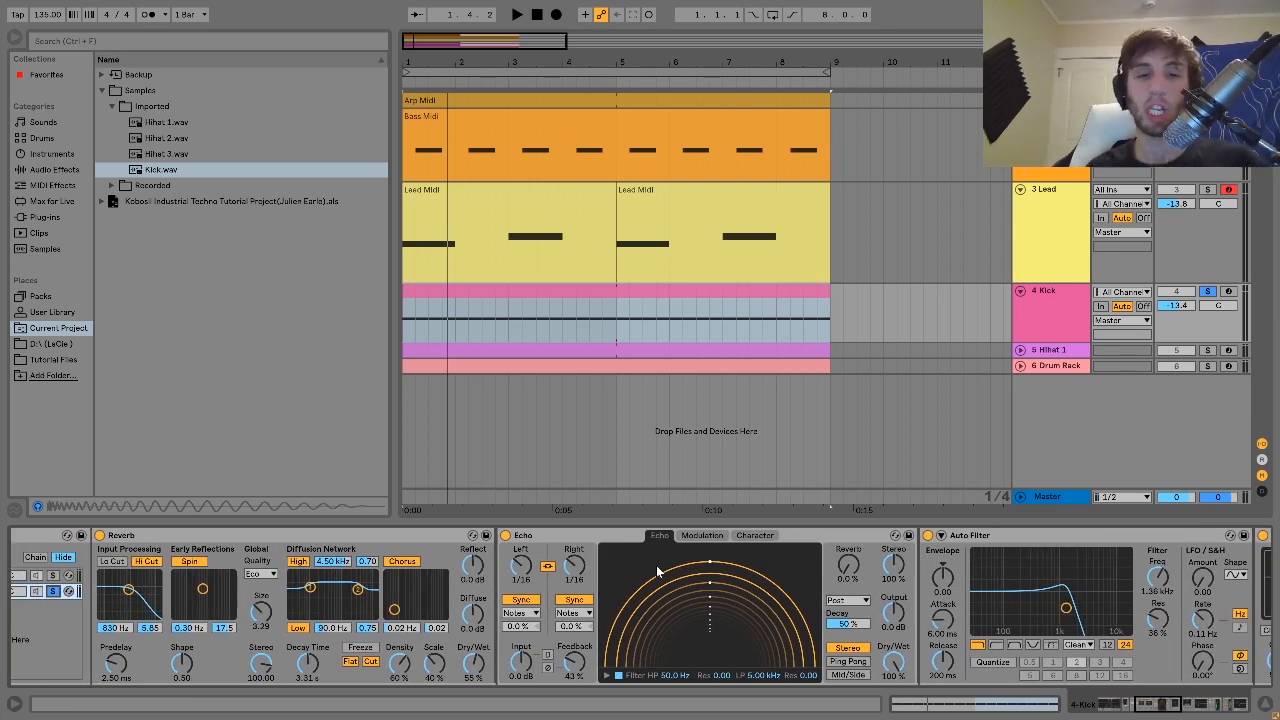
{"action": "left_click", "coordinate": [100, 535]}
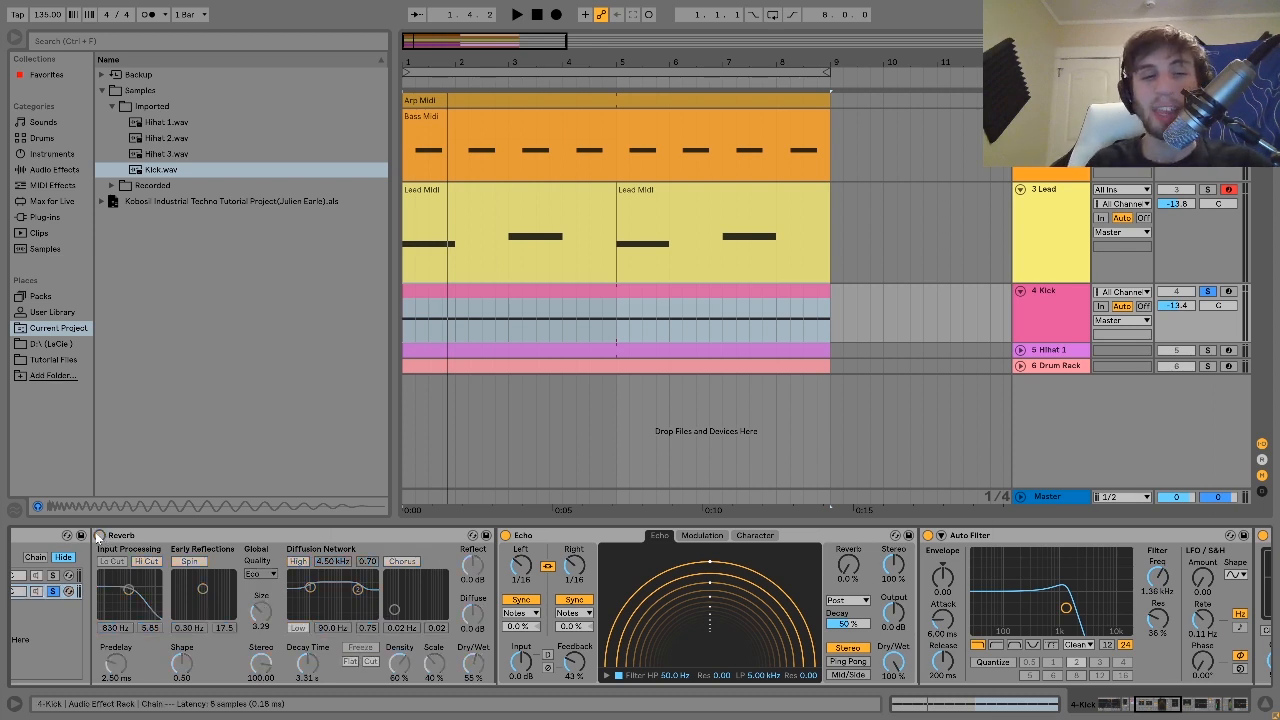
{"action": "left_click", "coordinate": [100, 535]}
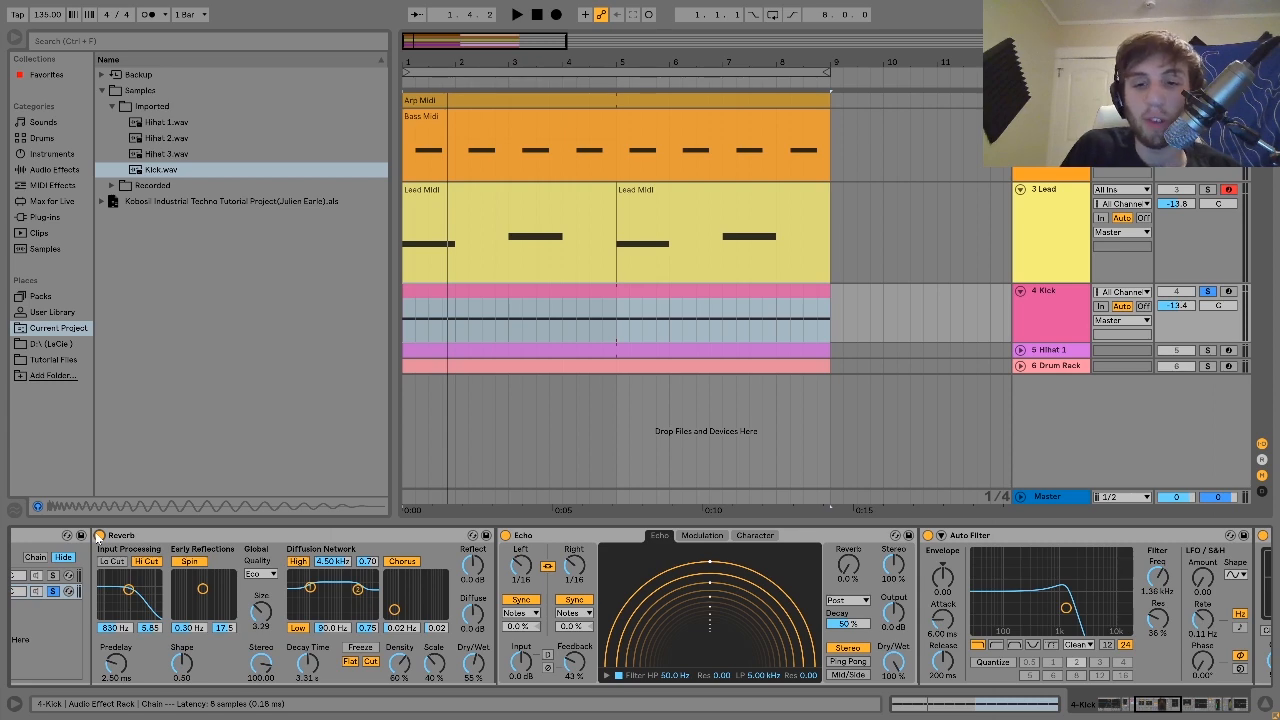
Step: Play the soloed second kick chain with its Reverb and Echo active
{"action": "scroll", "coordinate": [97, 537], "scroll_direction": "right", "scroll_amount": 2}
{"action": "scroll", "coordinate": [97, 537], "scroll_direction": "left", "scroll_amount": 2}
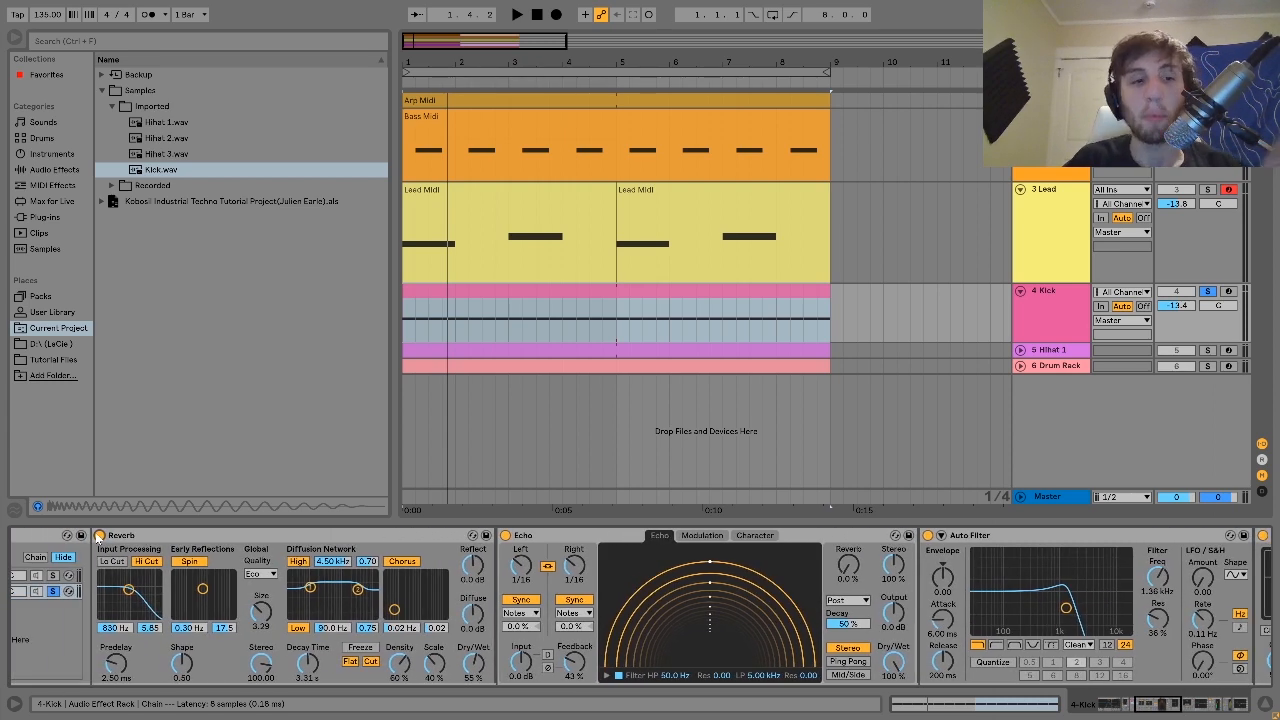
{"action": "key", "text": "space"}
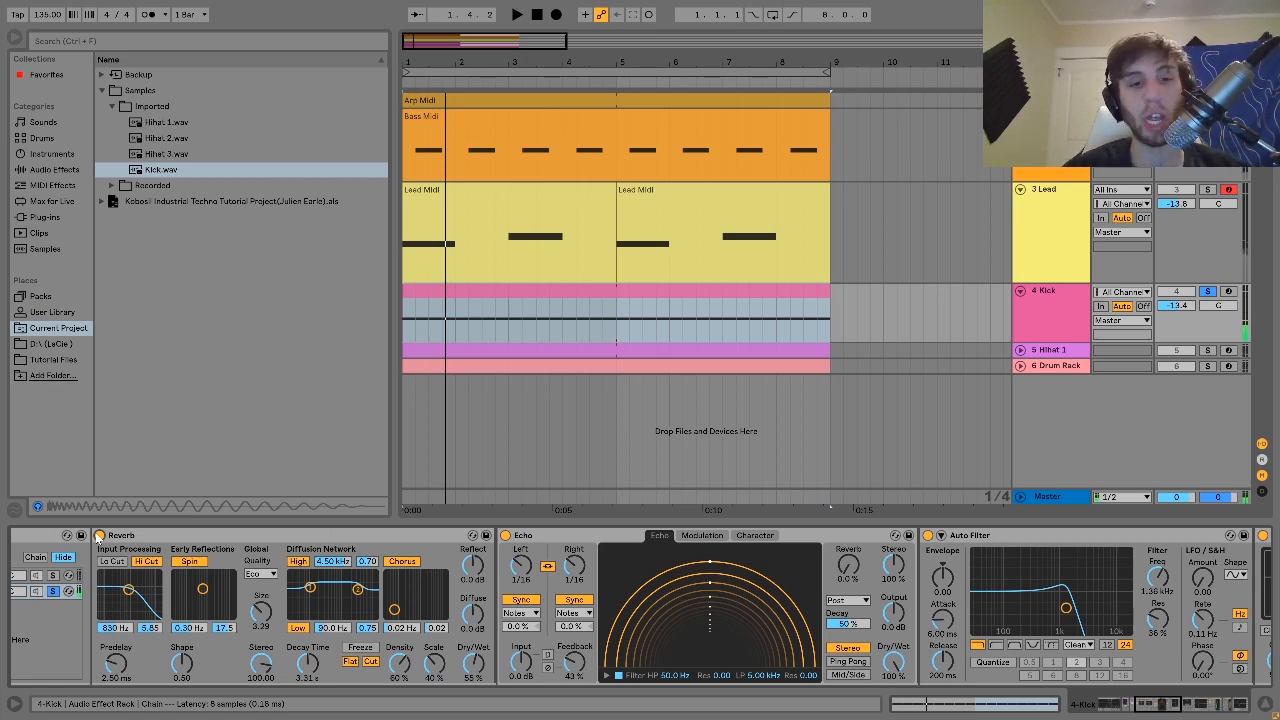
Step: Compare the soloed second kick chain in playback with its Auto Filter switched off and back on
{"action": "scroll", "coordinate": [585, 600], "scroll_direction": "right", "scroll_amount": 8}
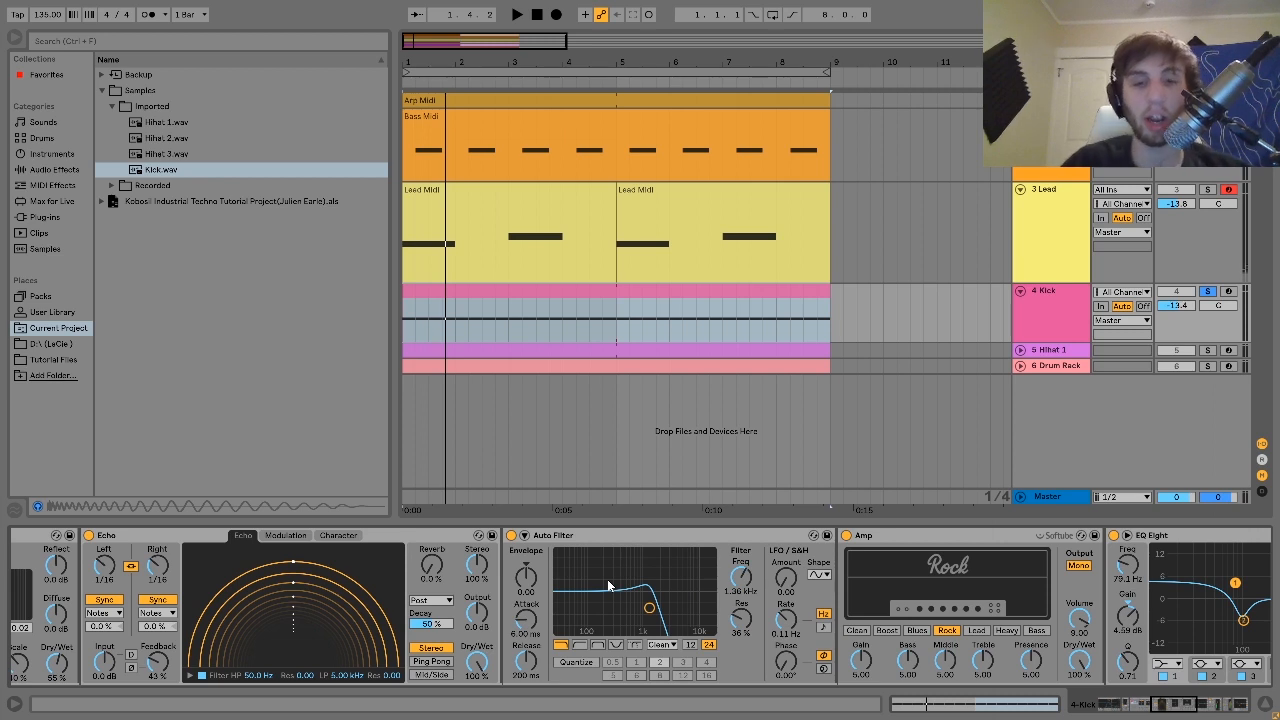
{"action": "left_click", "coordinate": [511, 535]}
{"action": "key", "text": "space"}
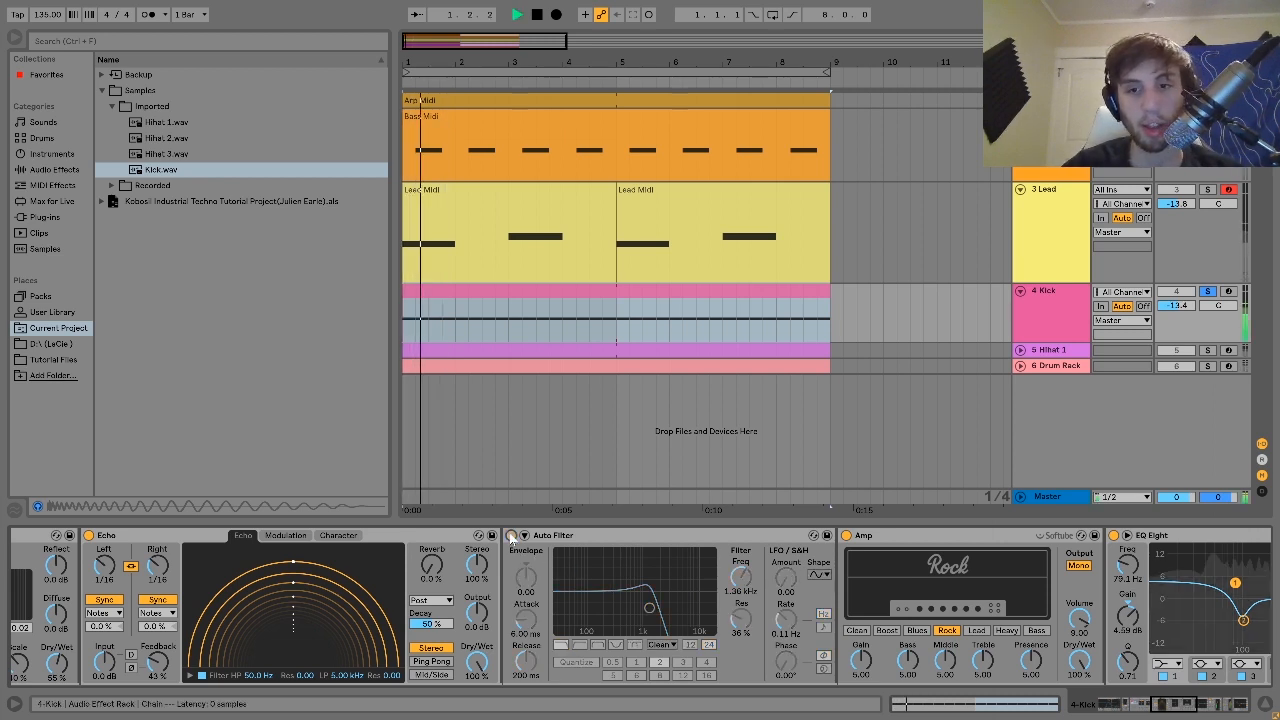
{"action": "left_click", "coordinate": [511, 535]}
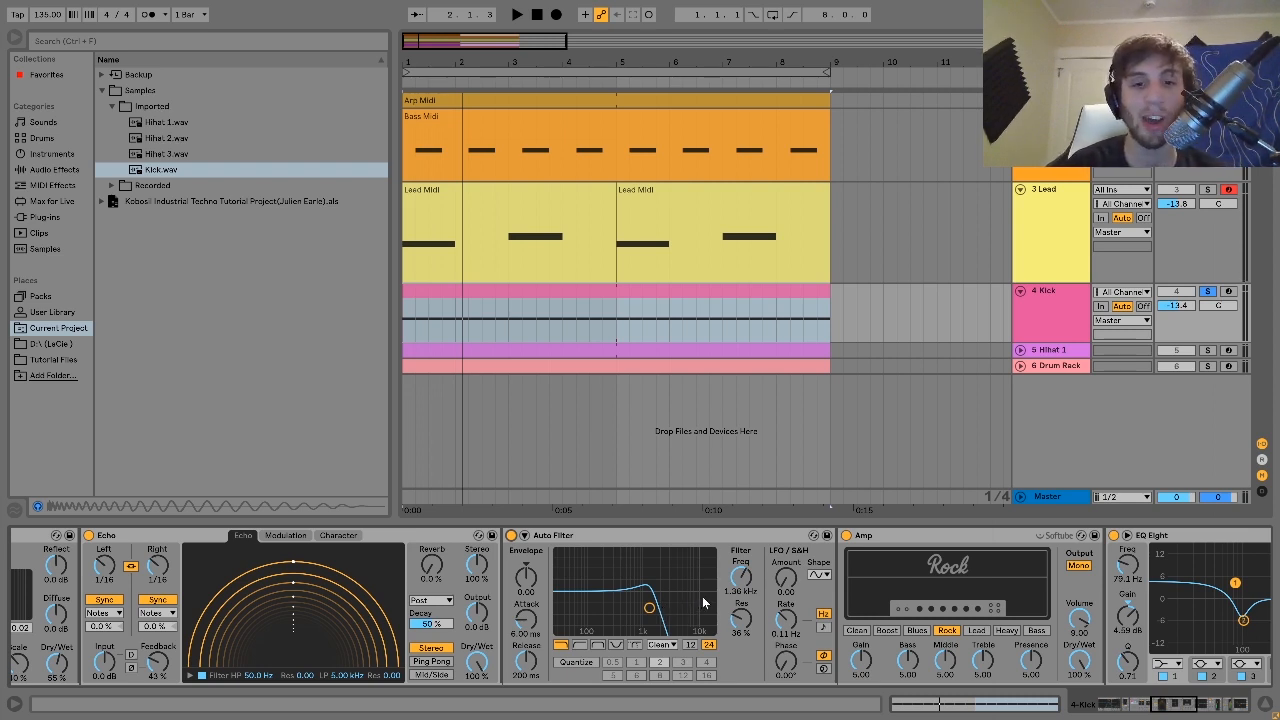
Step: Examine the Amp with its Rock model in the second kick chain and play the chain with it active
{"action": "scroll", "coordinate": [665, 590], "scroll_direction": "down", "scroll_amount": 5}
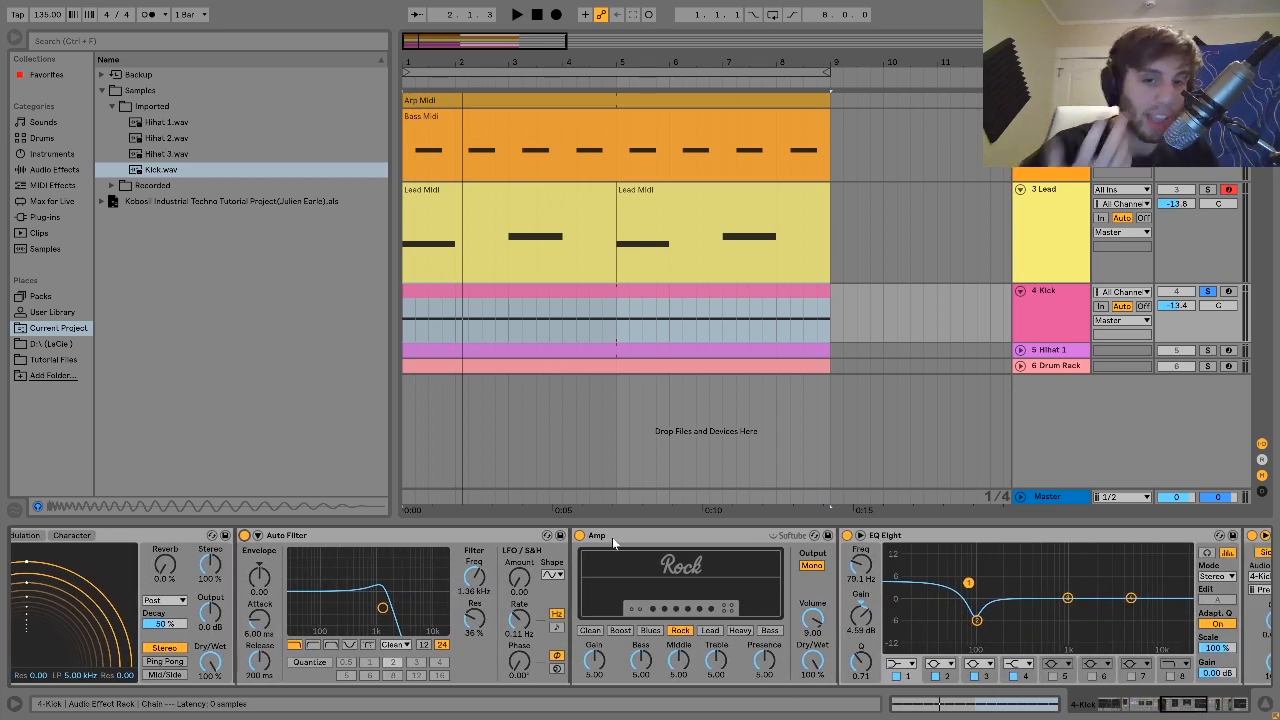
{"action": "key", "text": "space"}
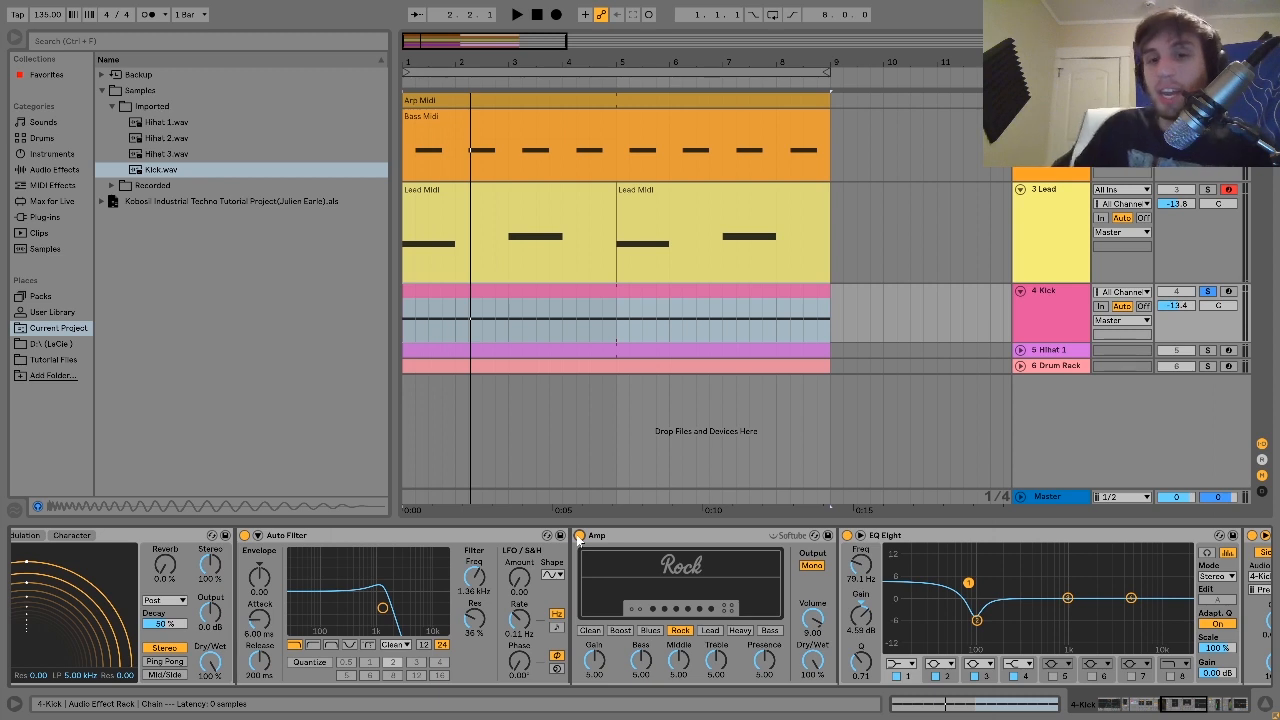
{"action": "key", "text": "space"}
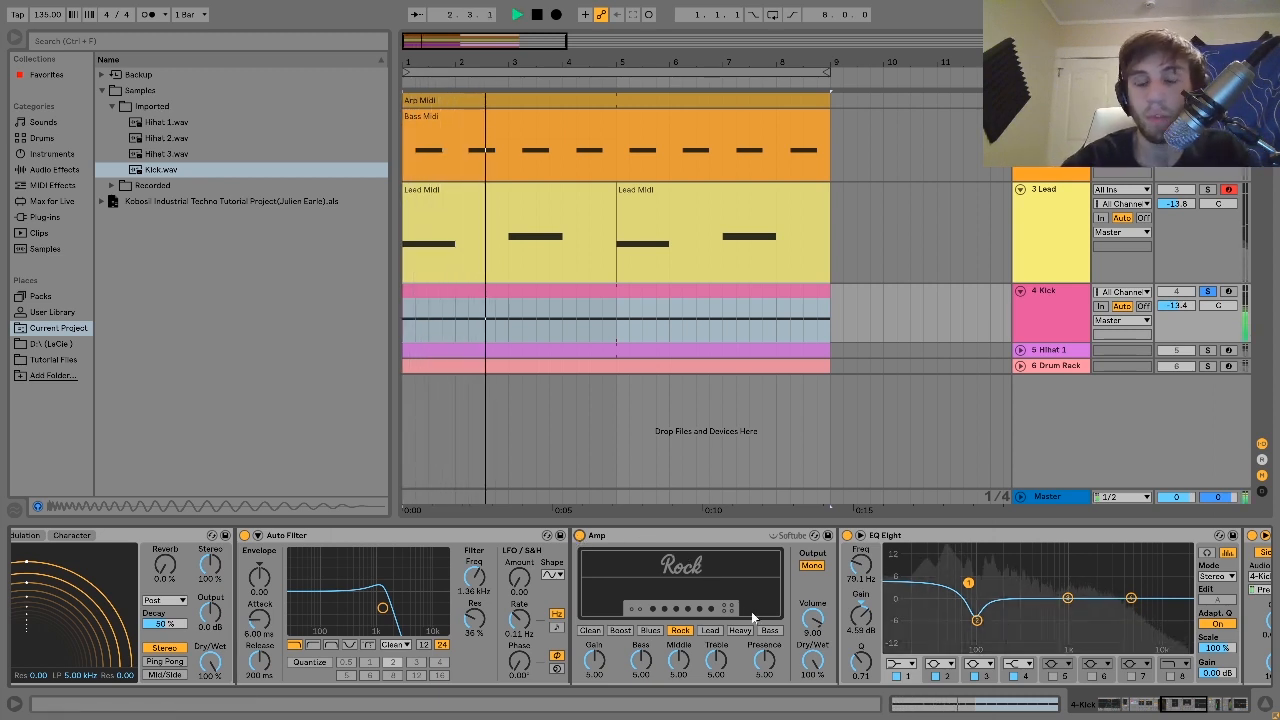
{"action": "key", "text": "space"}
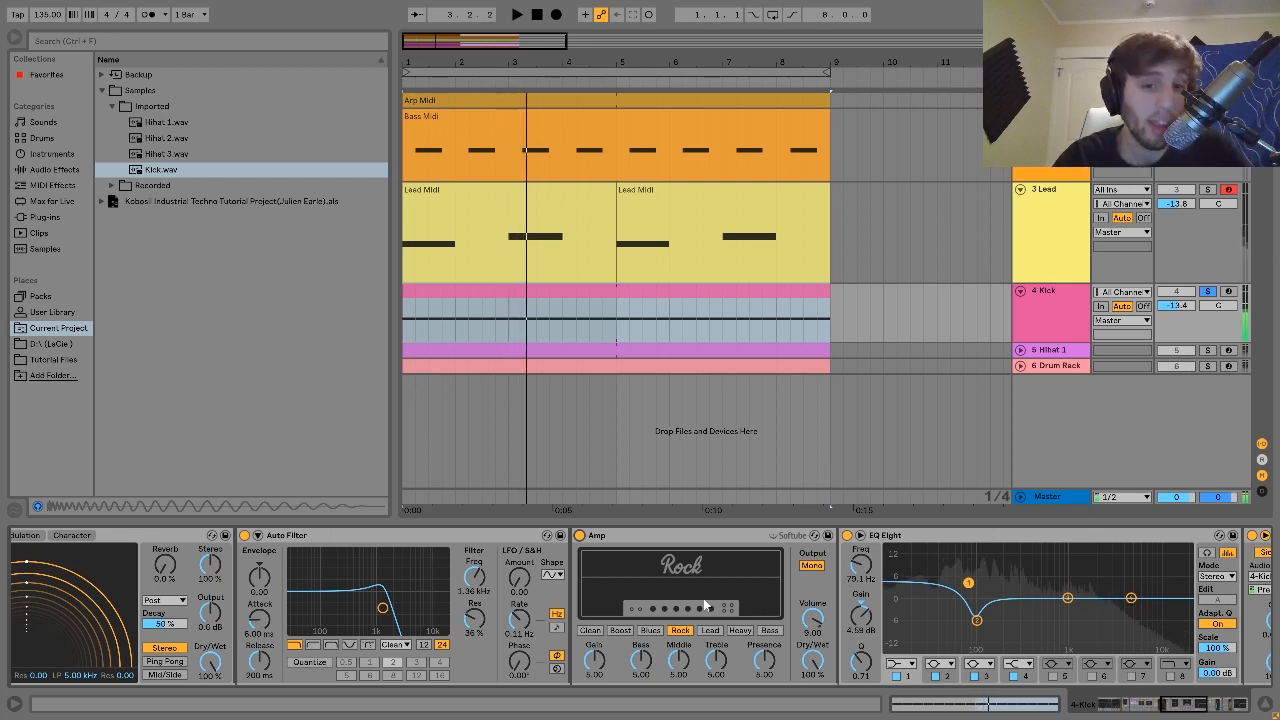
Step: Play the second kick chain and inspect the first two bands of its EQ Eight and the sidechain Compressor after it
{"action": "scroll", "coordinate": [601, 538], "scroll_direction": "right", "scroll_amount": 5}
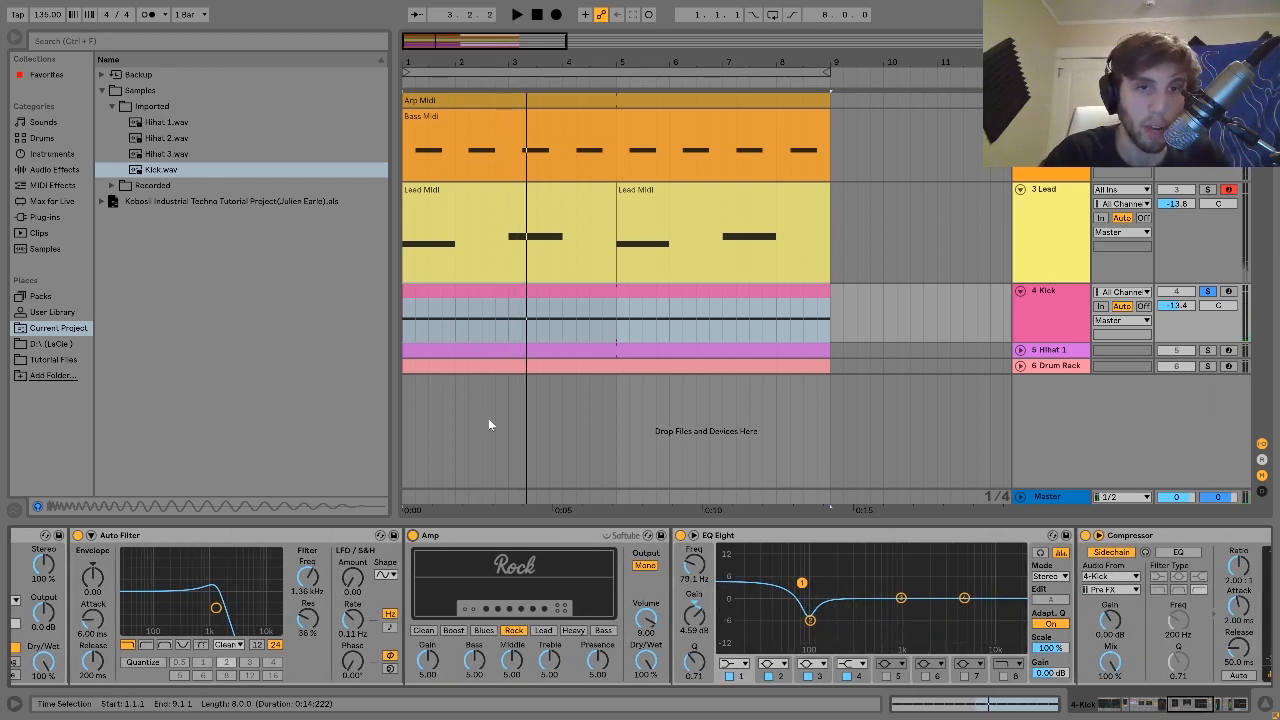
{"action": "key", "text": "space"}
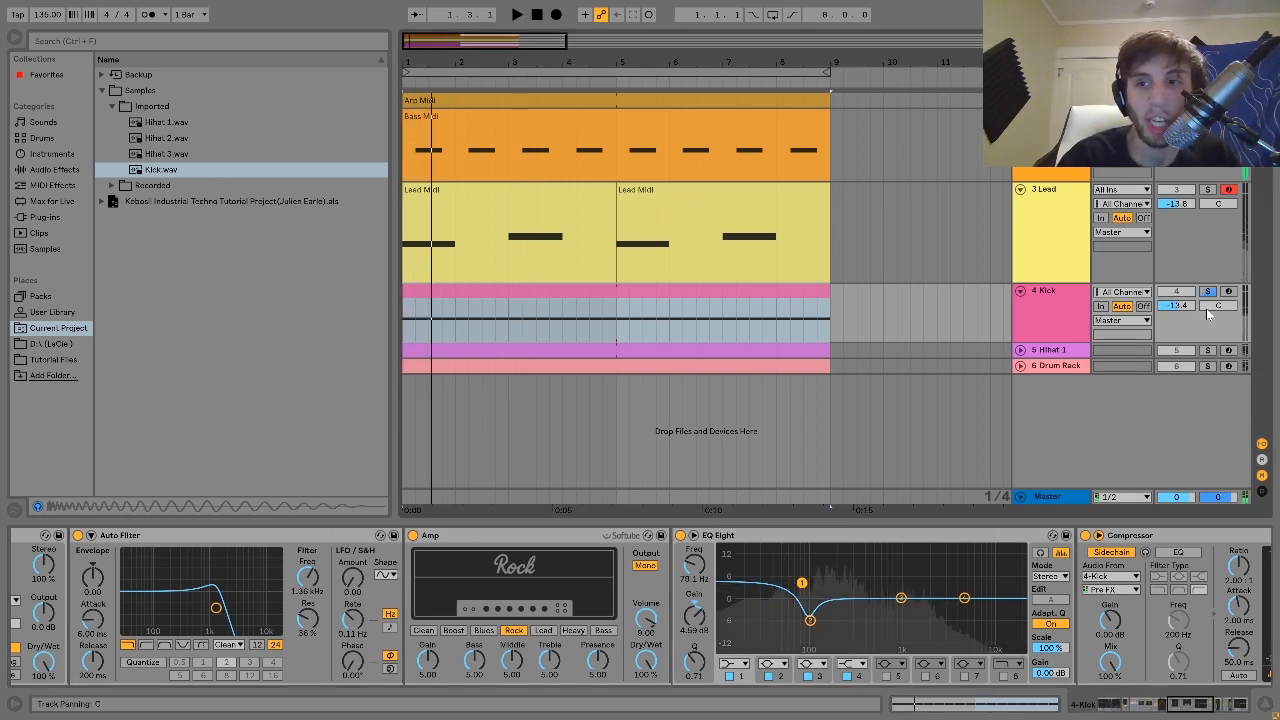
{"action": "scroll", "coordinate": [759, 568], "scroll_direction": "right", "scroll_amount": 5}
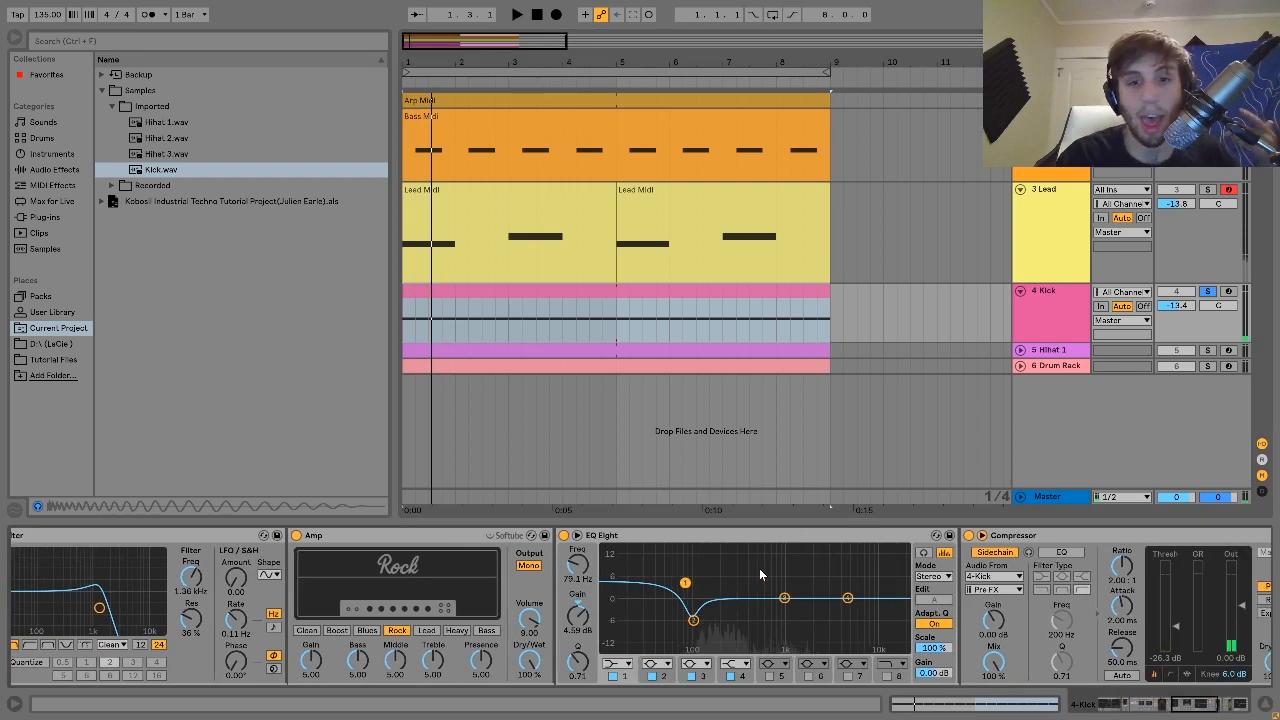
{"action": "left_click", "coordinate": [560, 620]}
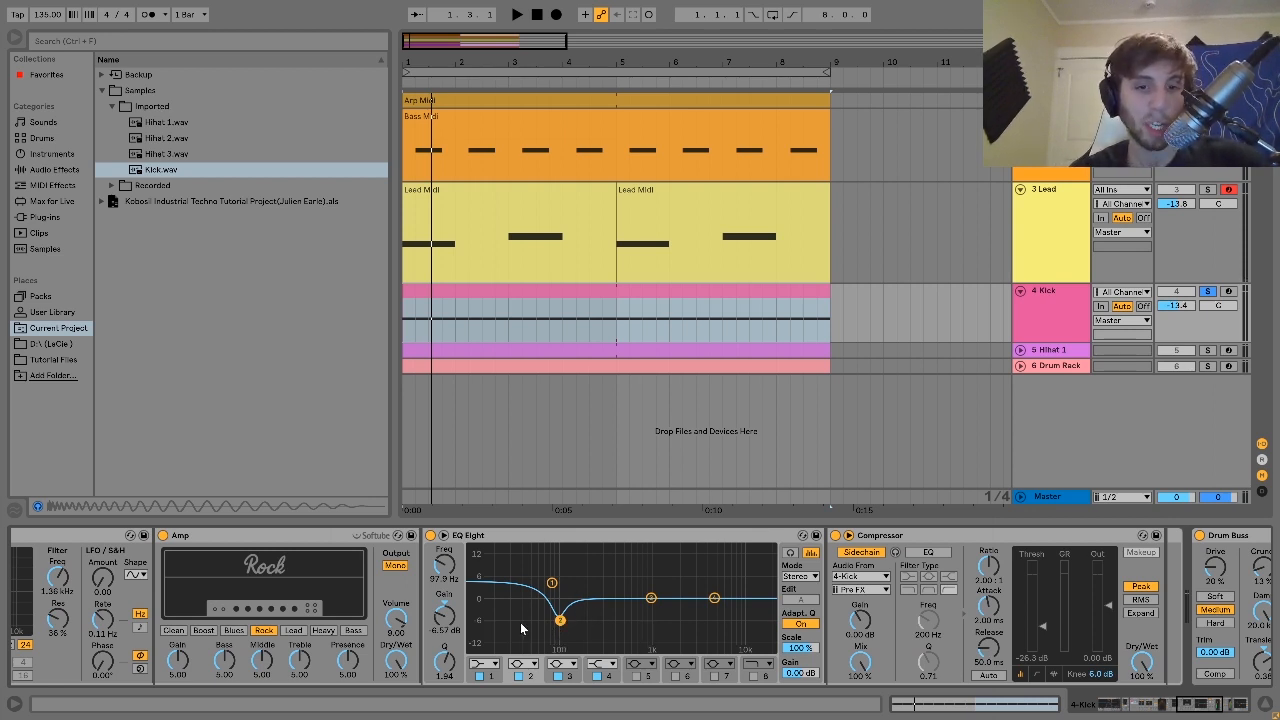
{"action": "left_click", "coordinate": [552, 584]}
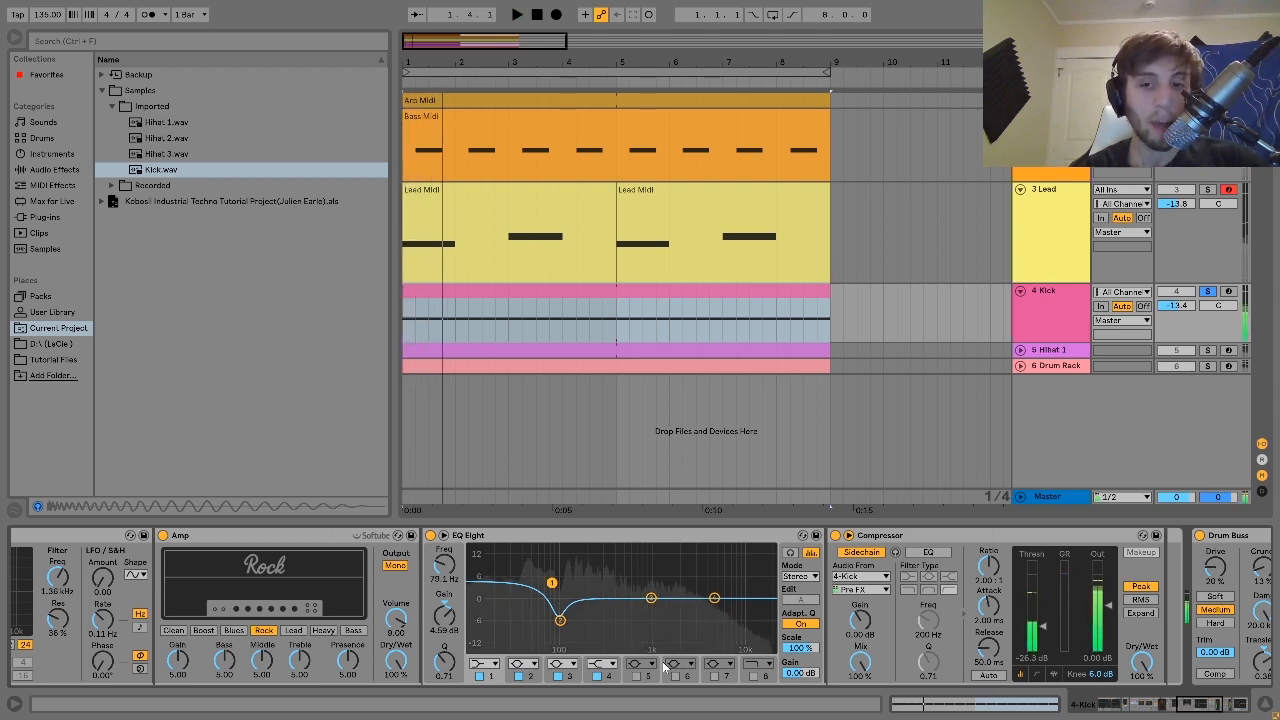
{"action": "scroll", "coordinate": [663, 667], "scroll_direction": "right", "scroll_amount": 4}
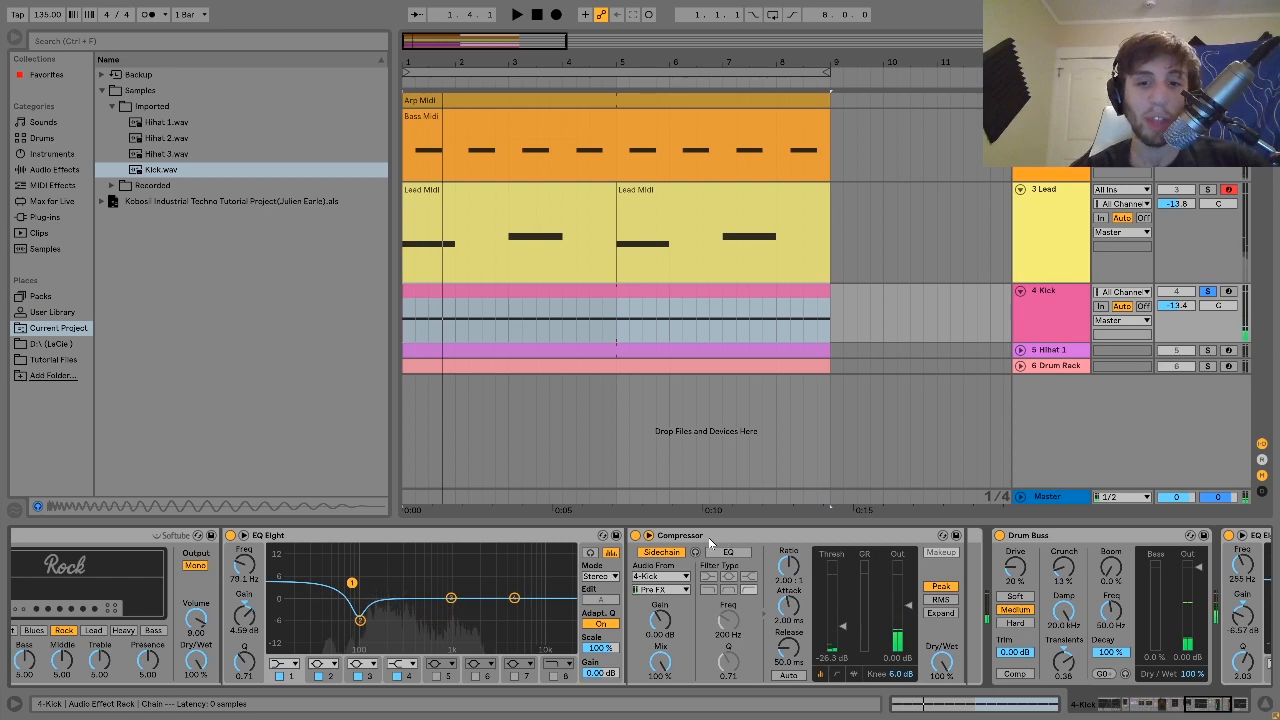
Step: Audition the first chain of the kick's Audio Effect Rack in solo, then clear the chain solo
{"action": "scroll", "coordinate": [538, 618], "scroll_direction": "right", "scroll_amount": 10}
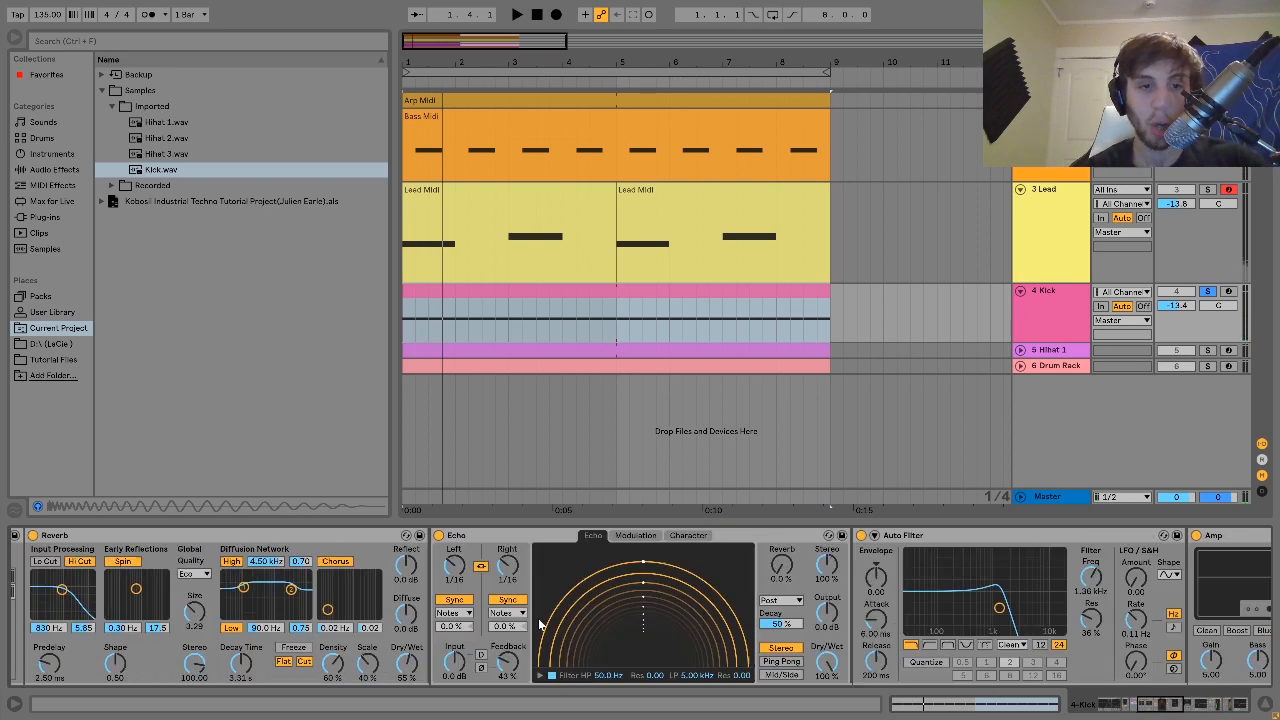
{"action": "scroll", "coordinate": [538, 618], "scroll_direction": "left", "scroll_amount": 10}
{"action": "left_click", "coordinate": [985, 576]}
{"action": "key", "text": "space"}
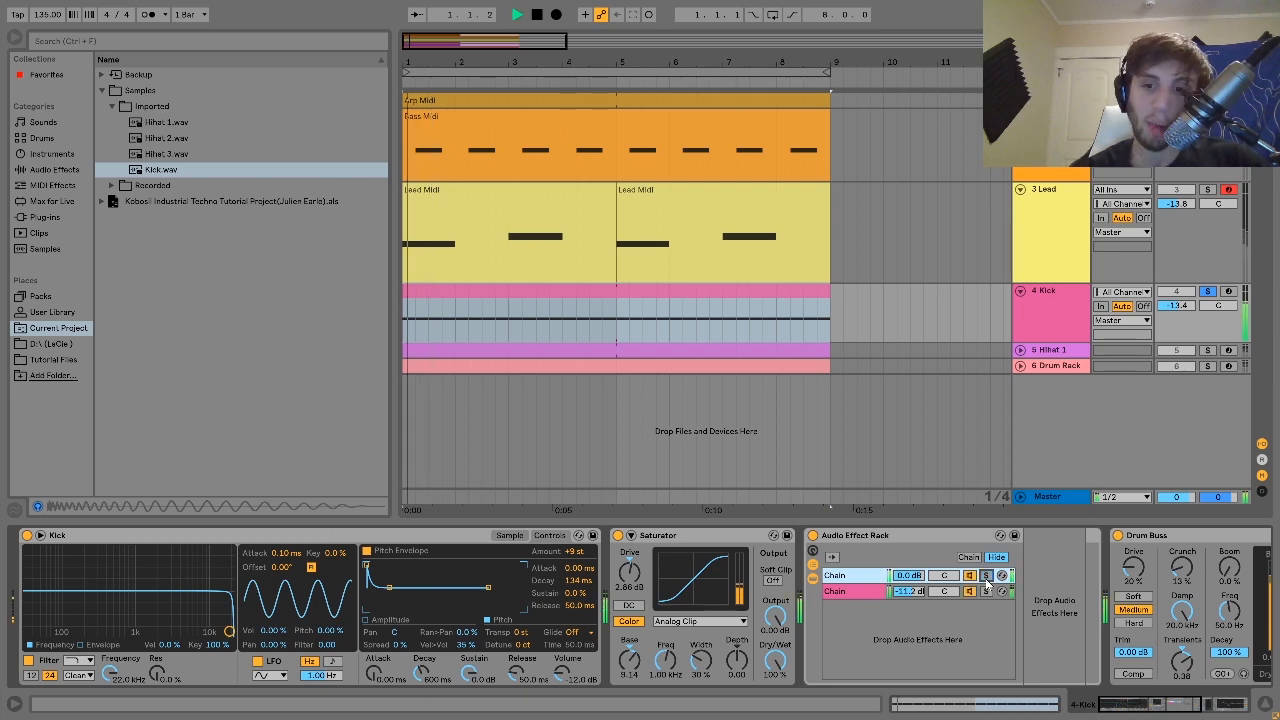
{"action": "left_click", "coordinate": [986, 577]}
Step: Play both kick chains together with the second chain's sidechain Compressor switched off
{"action": "scroll", "coordinate": [911, 598], "scroll_direction": "right", "scroll_amount": 3}
{"action": "scroll", "coordinate": [911, 598], "scroll_direction": "right", "scroll_amount": 10}
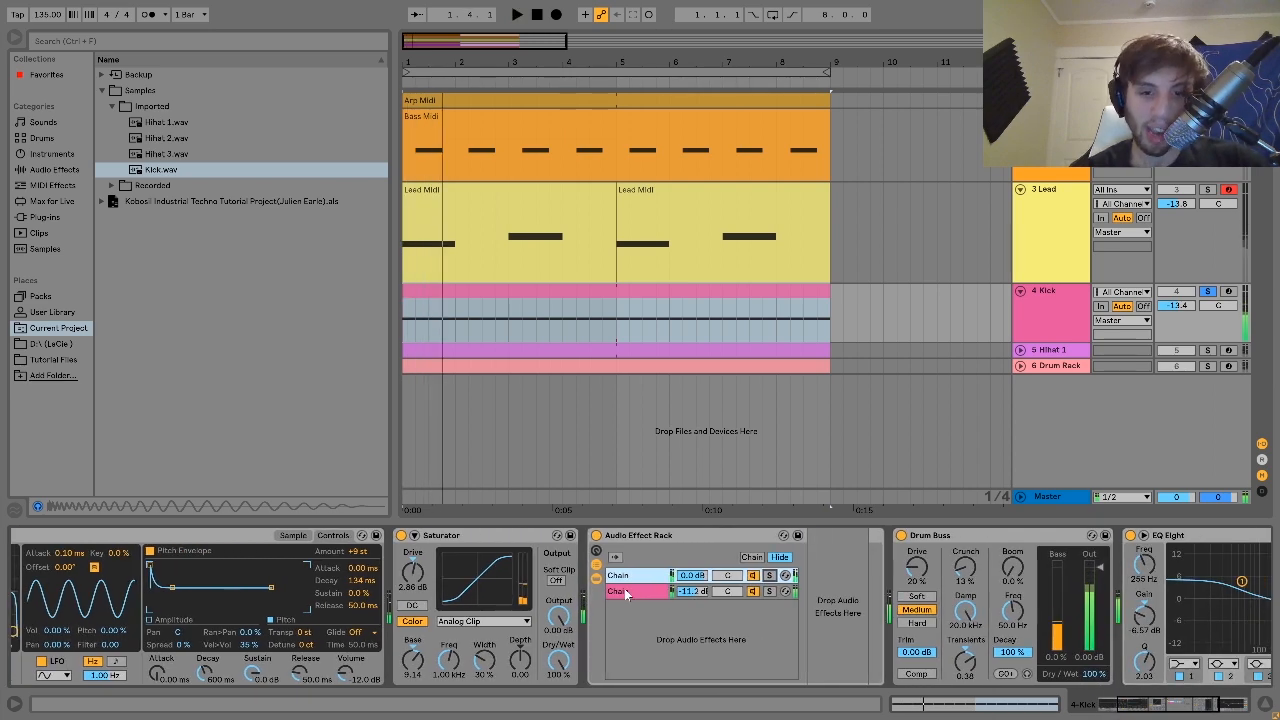
{"action": "scroll", "coordinate": [900, 574], "scroll_direction": "right", "scroll_amount": 5}
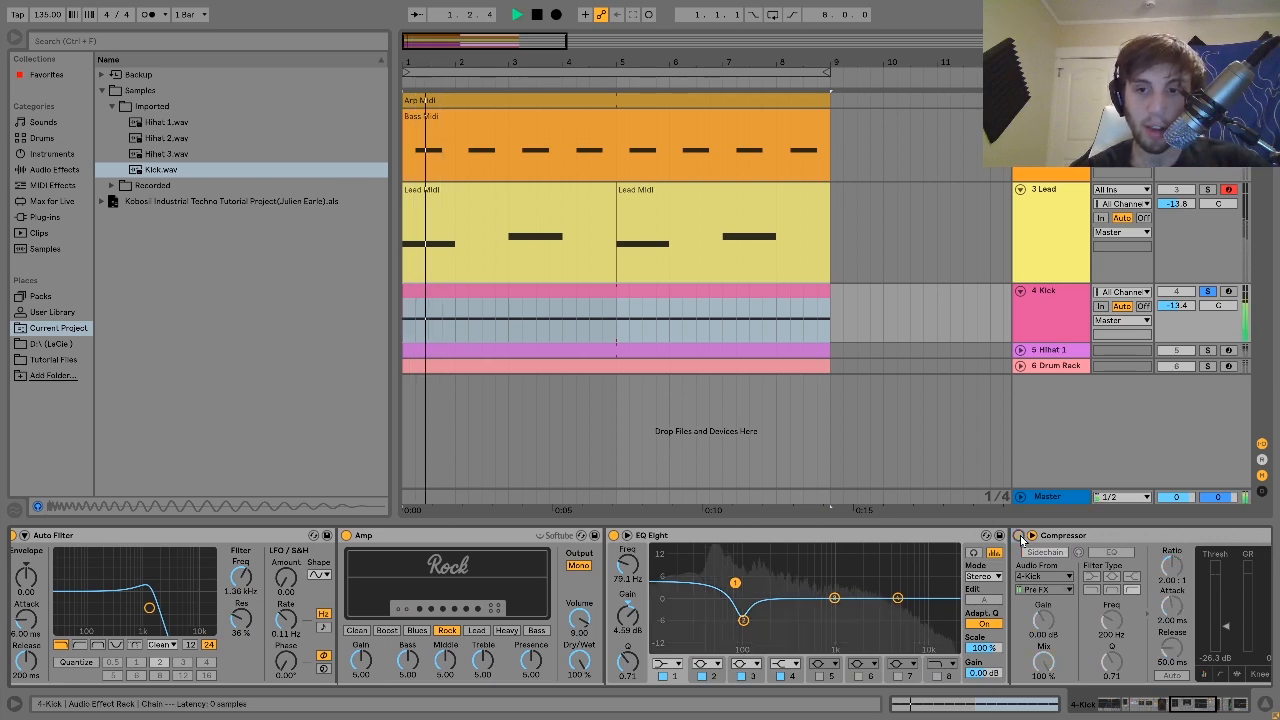
{"action": "key", "text": "space"}
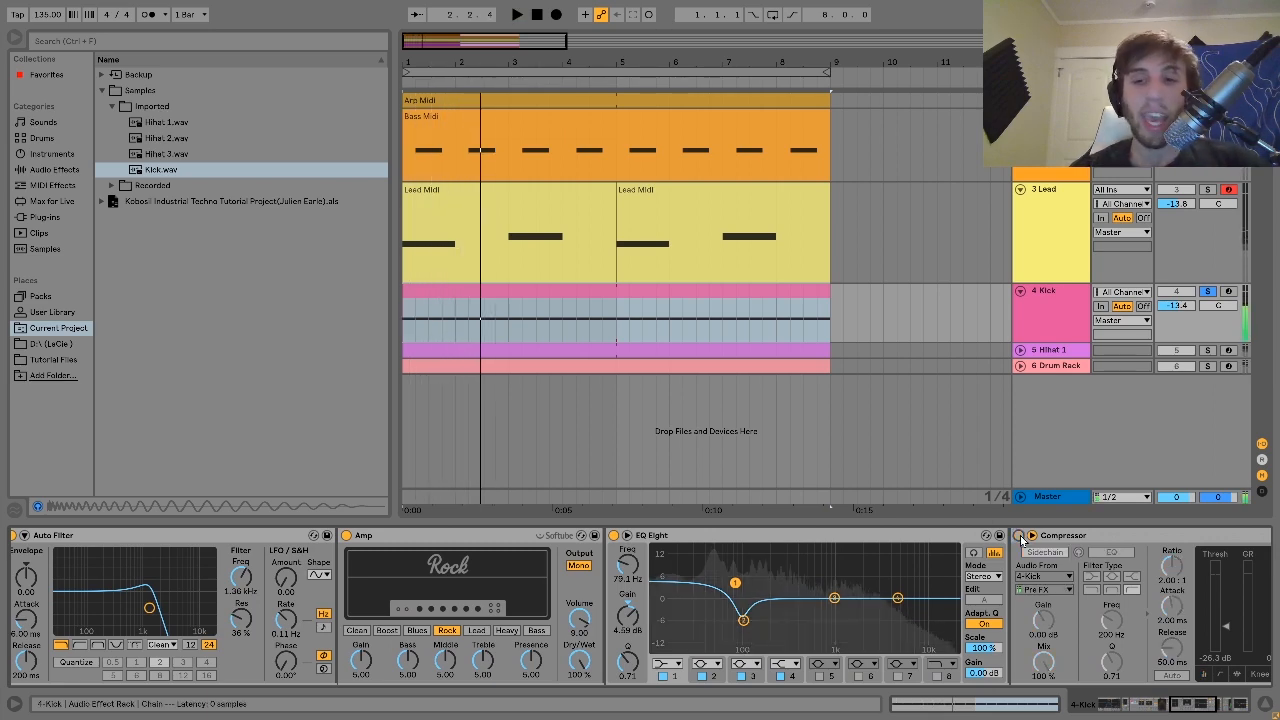
Step: Return to the kick's Audio Effect Rack and play both of its chains together again
{"action": "scroll", "coordinate": [1020, 541], "scroll_direction": "left", "scroll_amount": 8}
{"action": "scroll", "coordinate": [1020, 535], "scroll_direction": "left", "scroll_amount": 10}
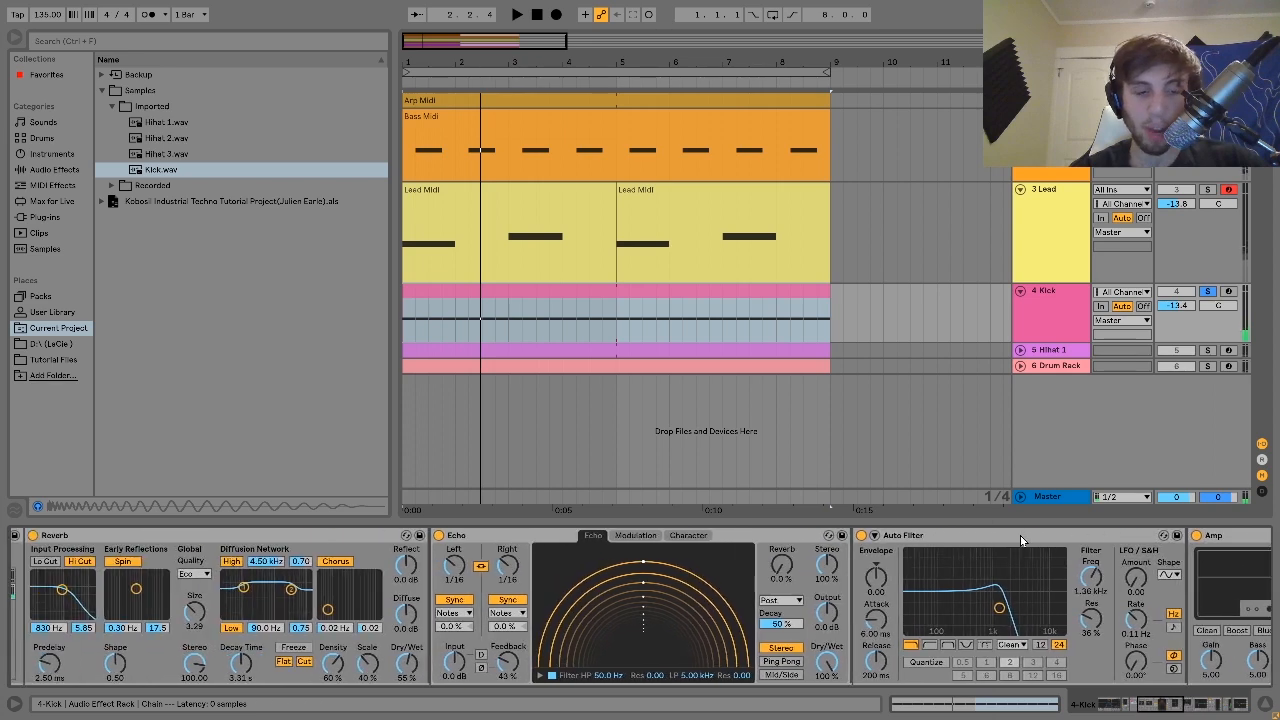
{"action": "key", "text": "space"}
{"action": "scroll", "coordinate": [1020, 535], "scroll_direction": "left", "scroll_amount": 3}
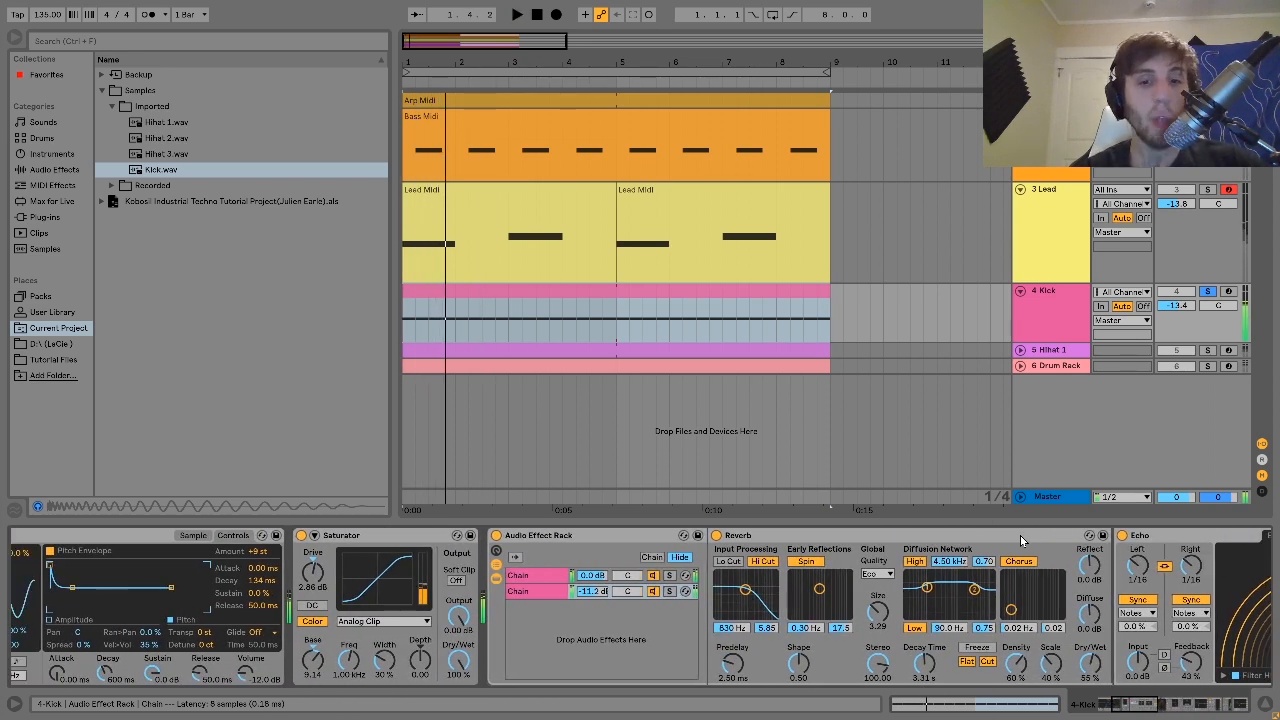
{"action": "key", "text": "space"}
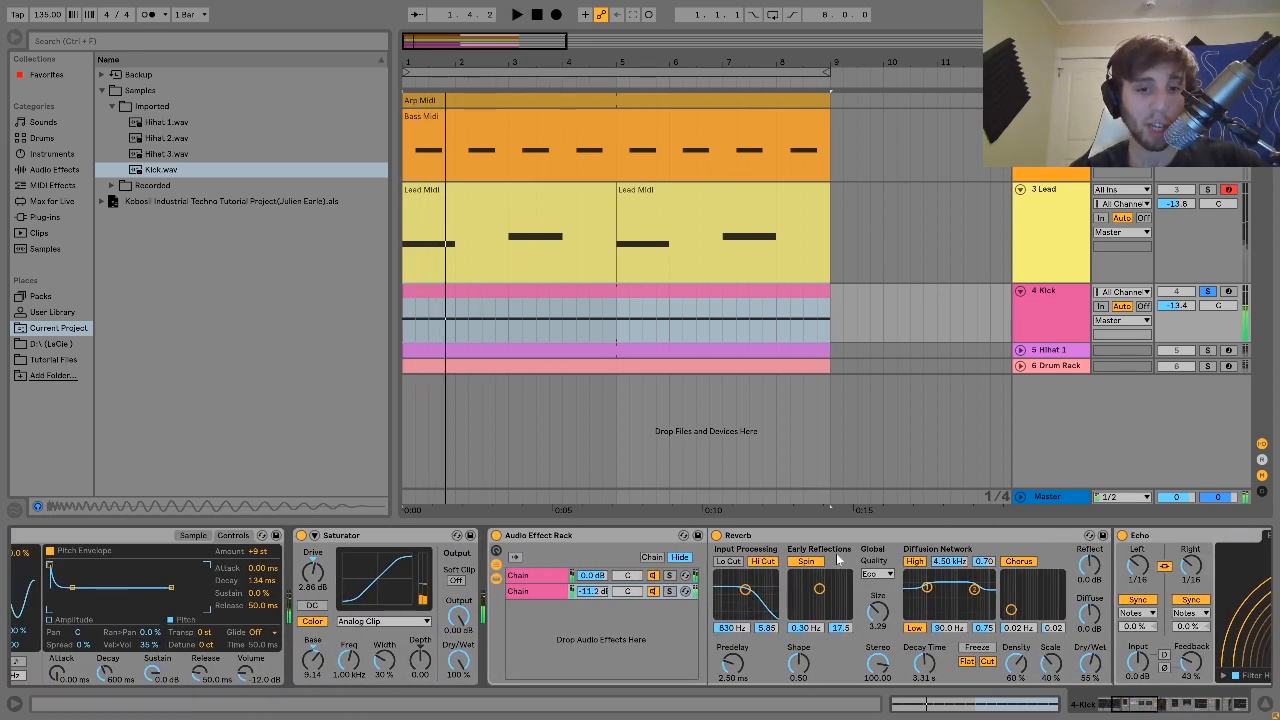
Step: Hide the rack's chain devices and compare the kick in playback with its Drum Buss switched off and back on
{"action": "left_click", "coordinate": [498, 583]}
{"action": "scroll", "coordinate": [498, 583], "scroll_direction": "right", "scroll_amount": 5}
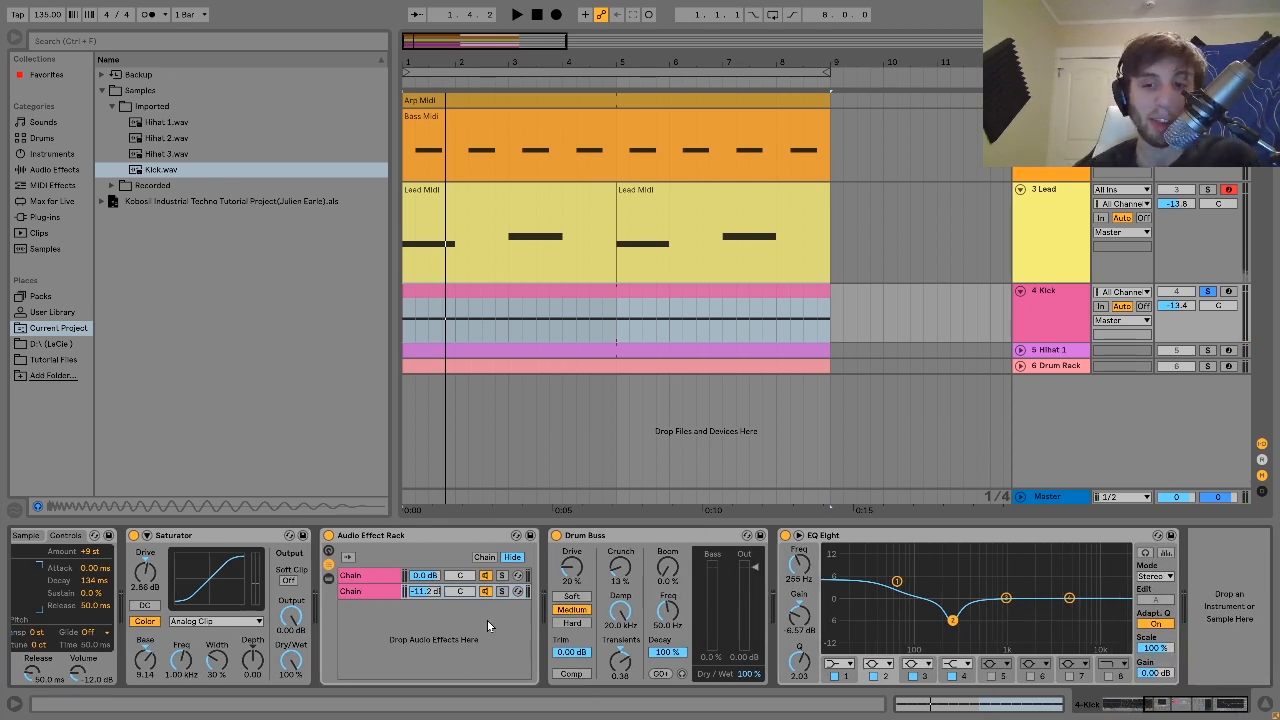
{"action": "left_click", "coordinate": [557, 536]}
{"action": "key", "text": "space"}
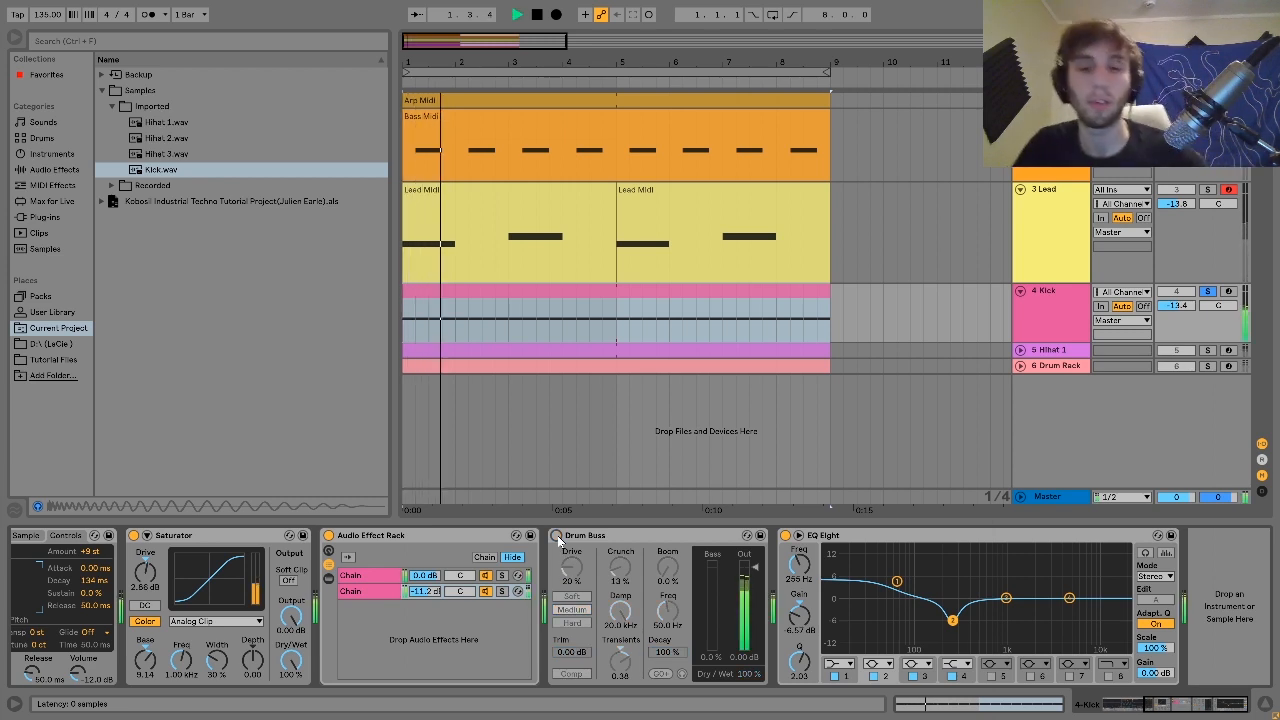
{"action": "left_click", "coordinate": [557, 536]}
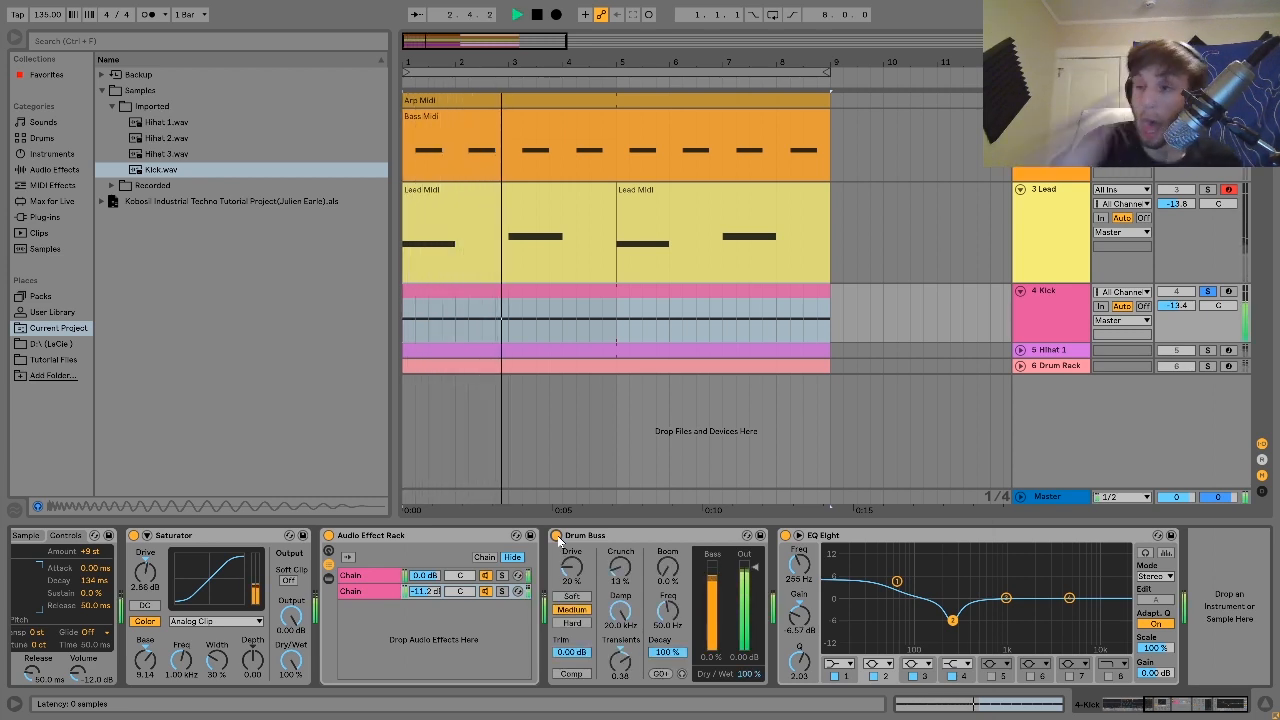
{"action": "key", "text": "space"}
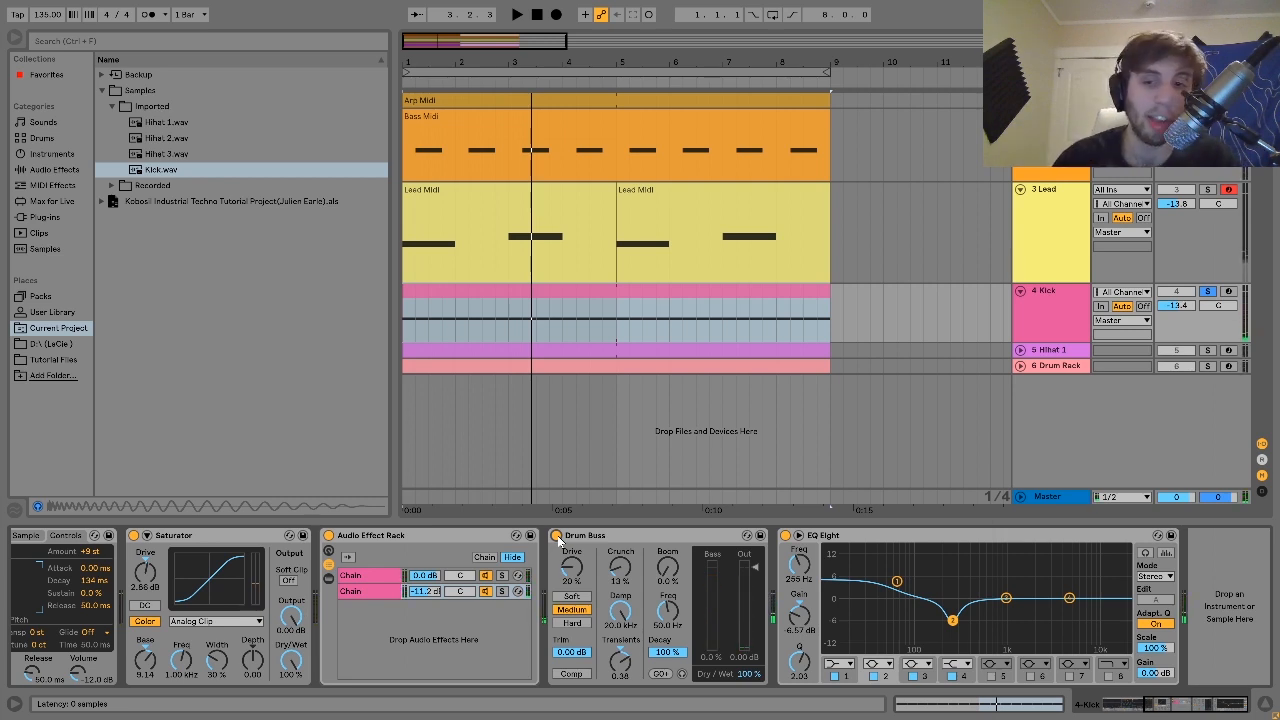
Step: Compare the kick twice in playback with the final EQ Eight after the Drum Buss switched off and back on
{"action": "left_click", "coordinate": [817, 537]}
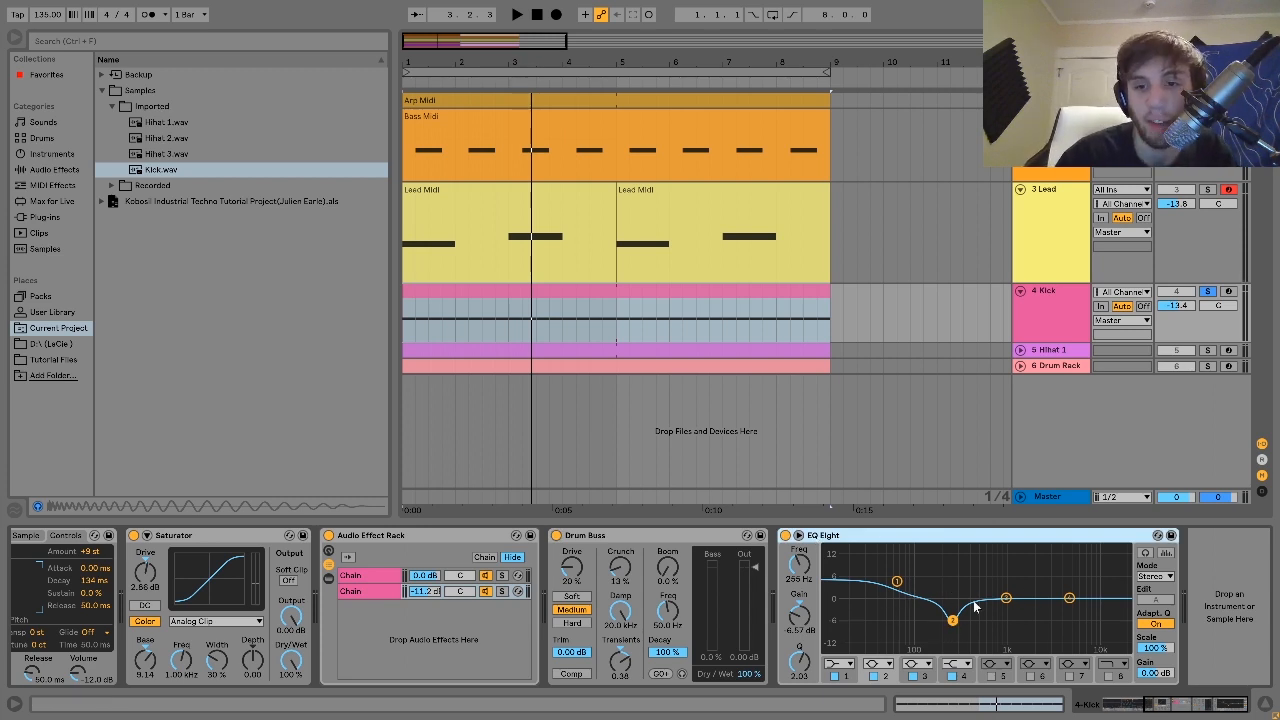
{"action": "left_click", "coordinate": [786, 535]}
{"action": "key", "text": "space"}
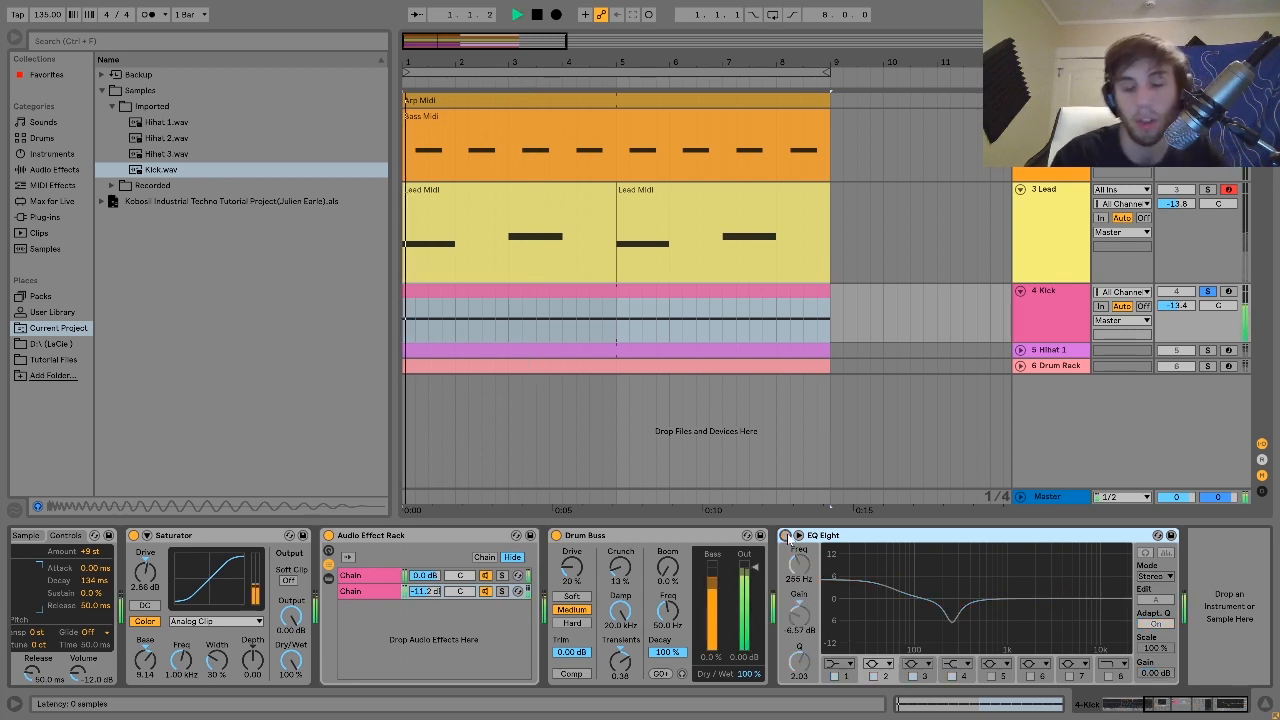
{"action": "key", "text": "space"}
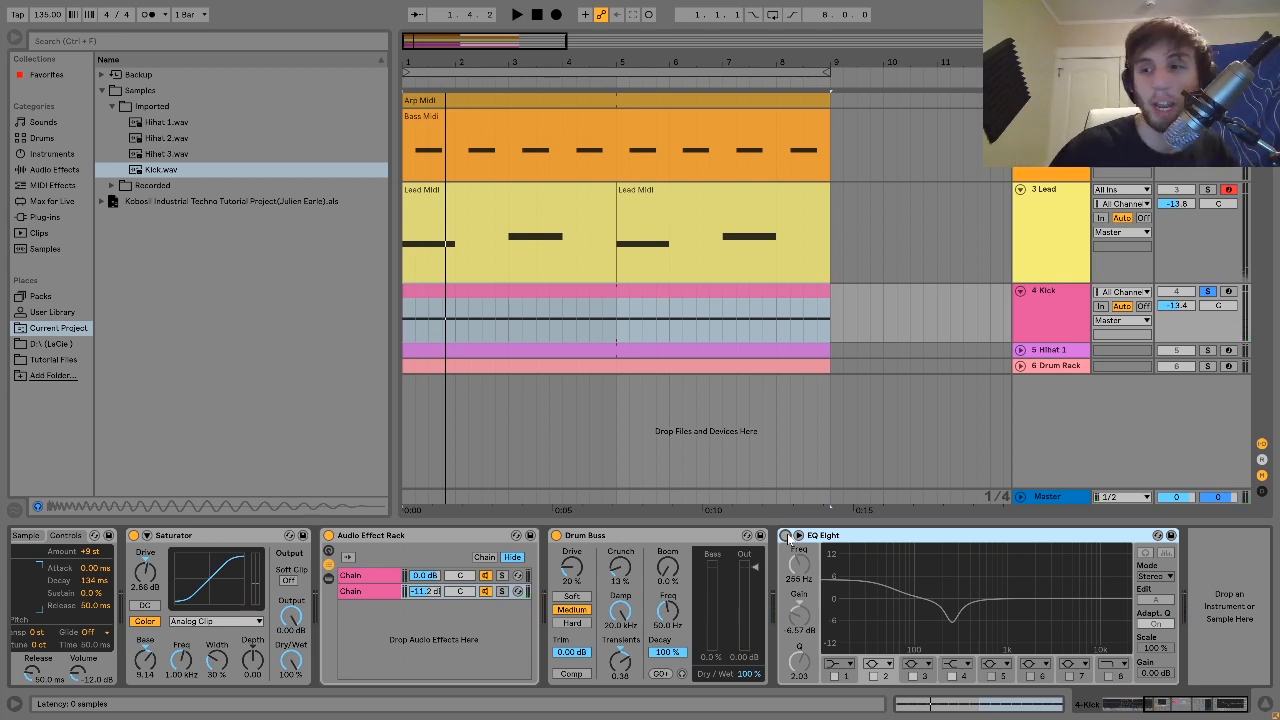
{"action": "left_click", "coordinate": [785, 535]}
{"action": "key", "text": "space"}
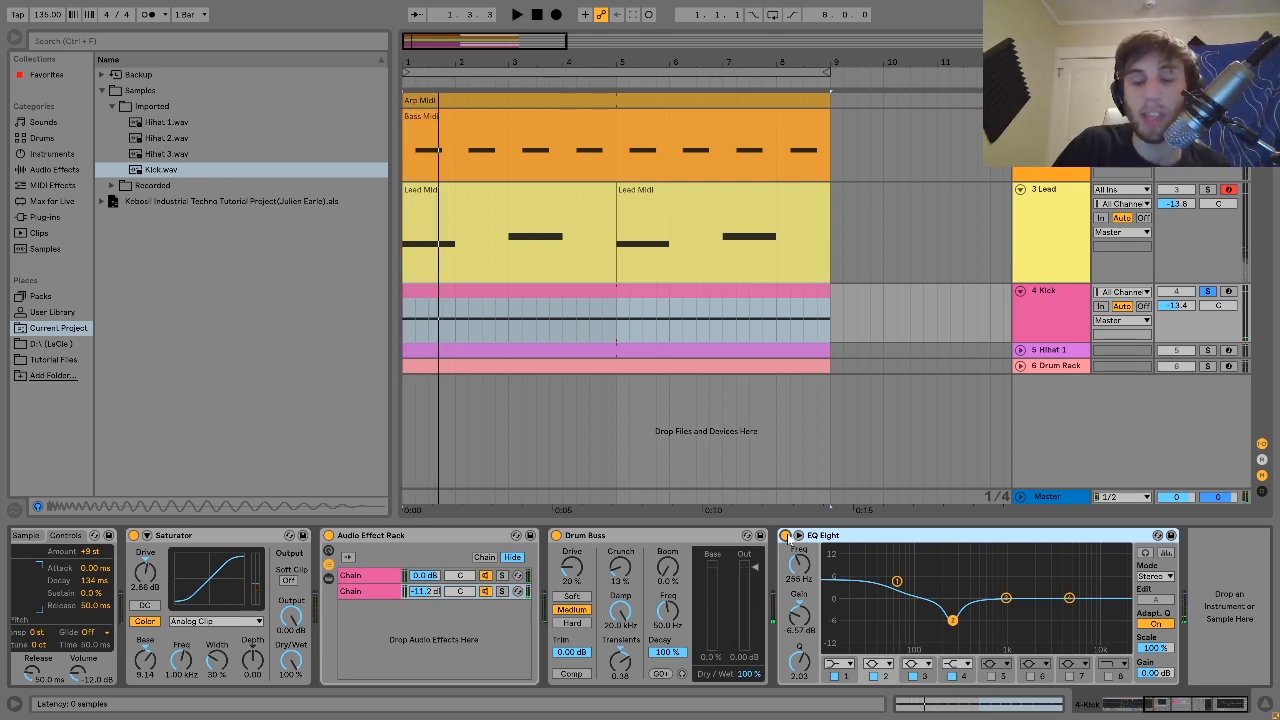
{"action": "left_click", "coordinate": [786, 535]}
{"action": "key", "text": "space"}
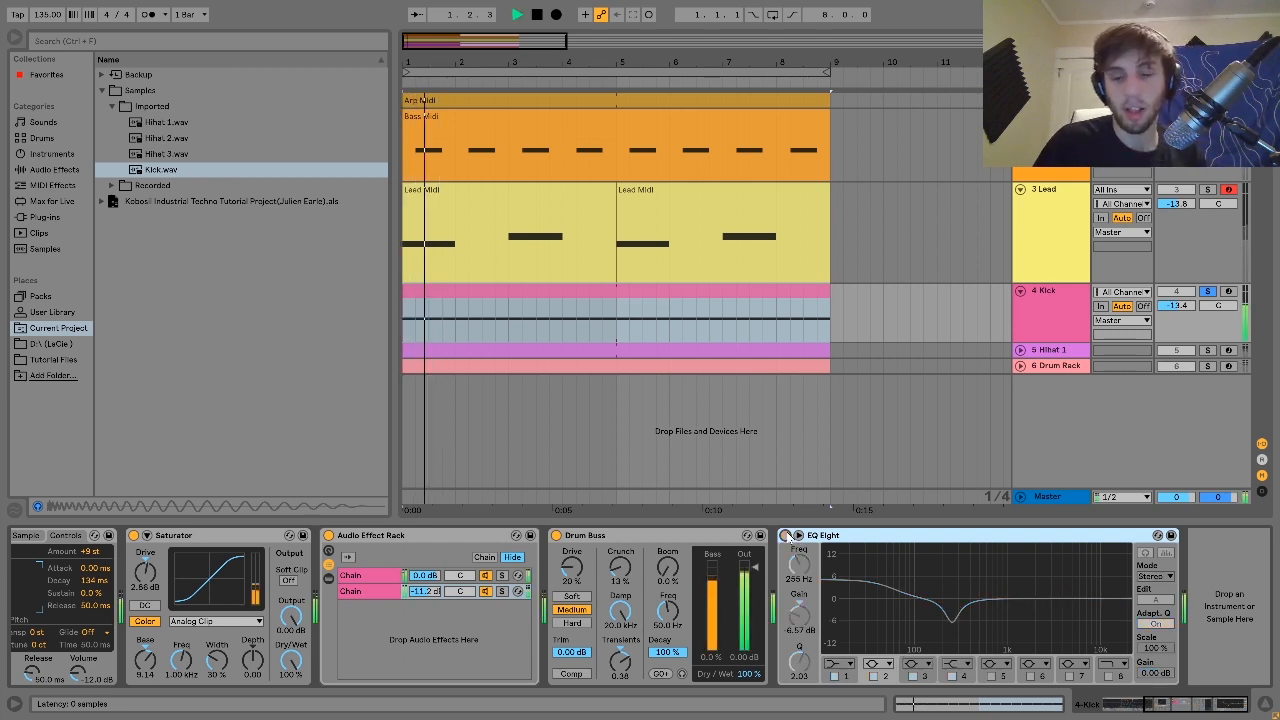
{"action": "key", "text": "space"}
{"action": "left_click", "coordinate": [786, 535]}
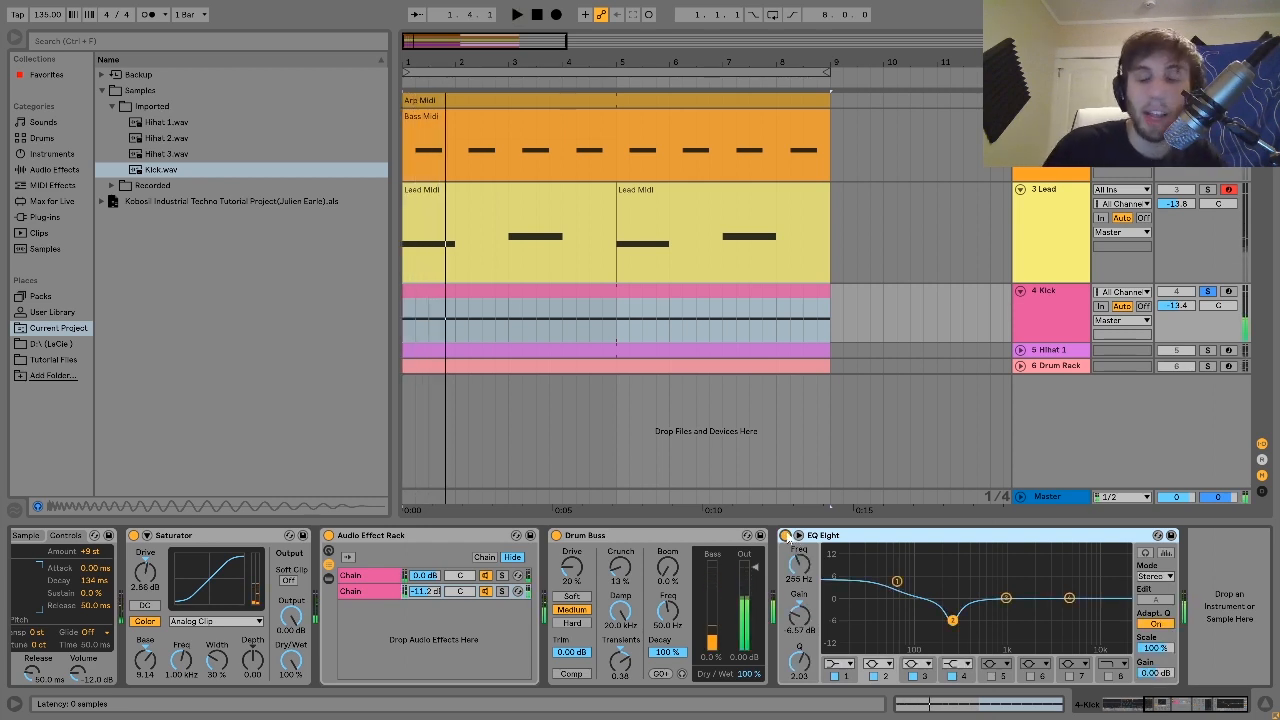
{"action": "key", "text": "space"}
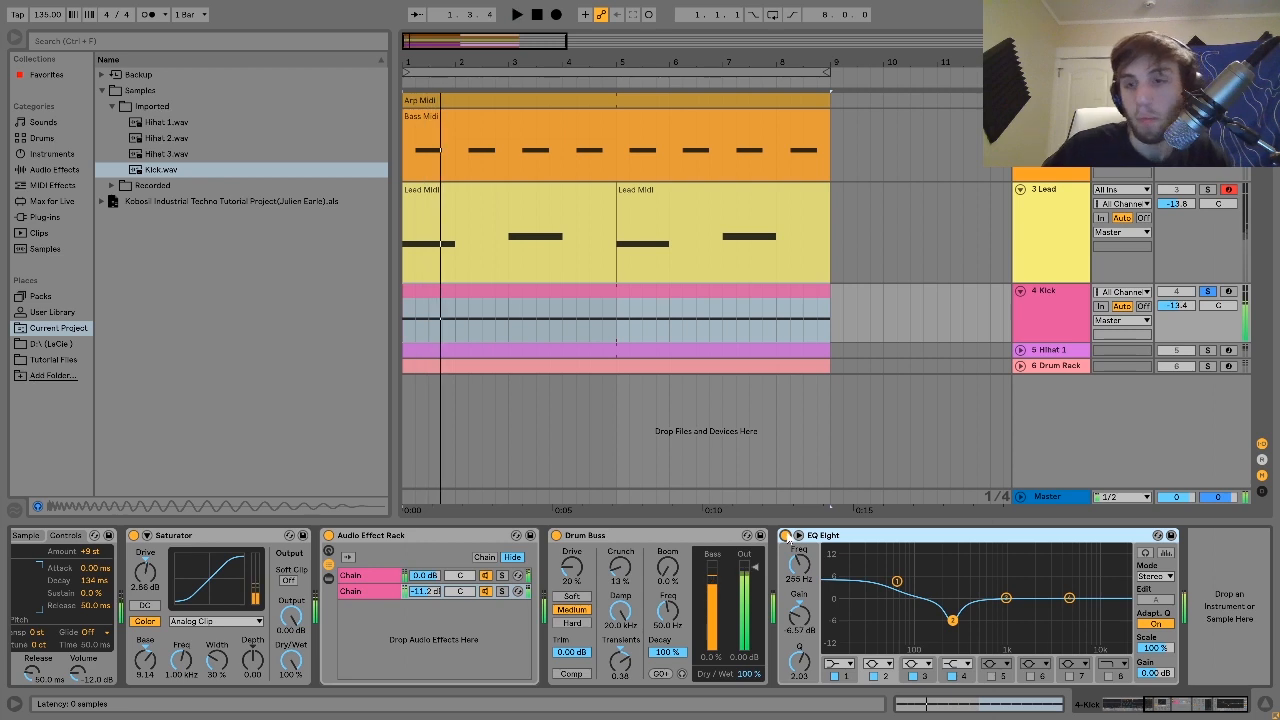
Step: Solo the Hihat 1 track and unfold it in the arrangement
{"action": "left_click", "coordinate": [1207, 351]}
{"action": "left_click", "coordinate": [1078, 356]}
{"action": "key", "text": "u"}
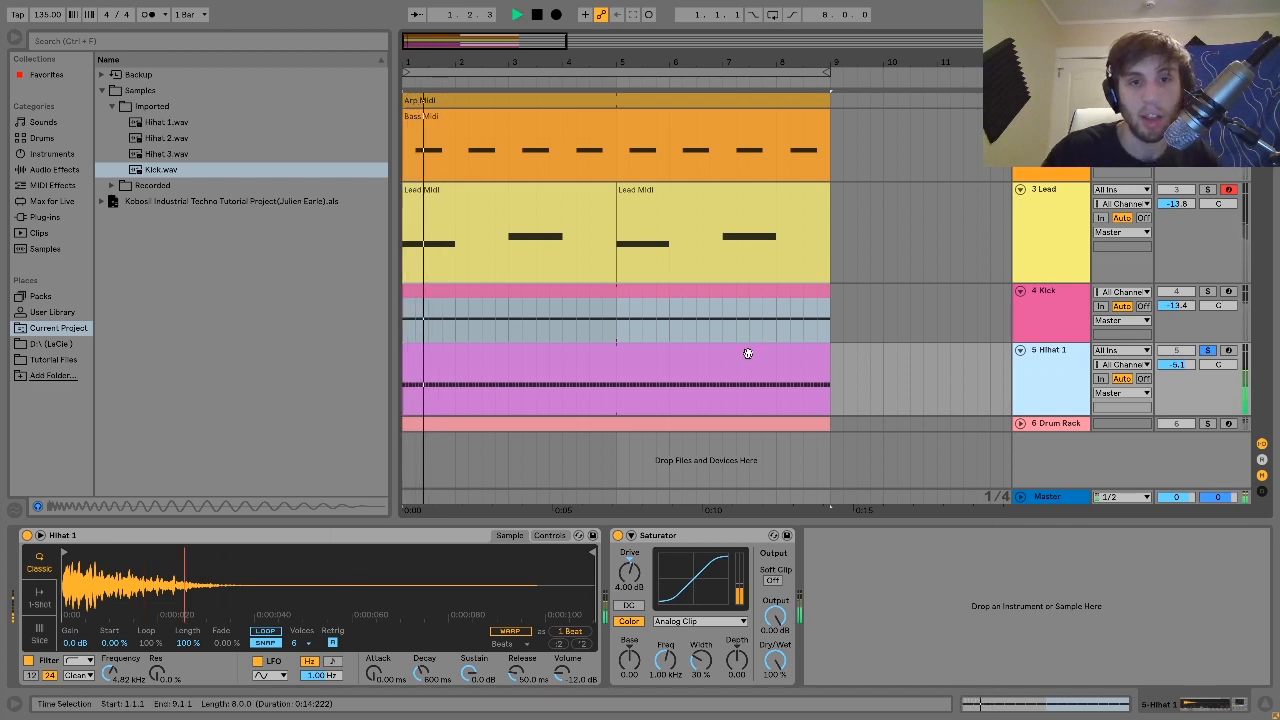
Step: Loop the eight bars of the Hihat 1 clip, then clear the track's solo and play all tracks together
{"action": "left_click", "coordinate": [734, 354]}
{"action": "key", "text": "ctrl+l"}
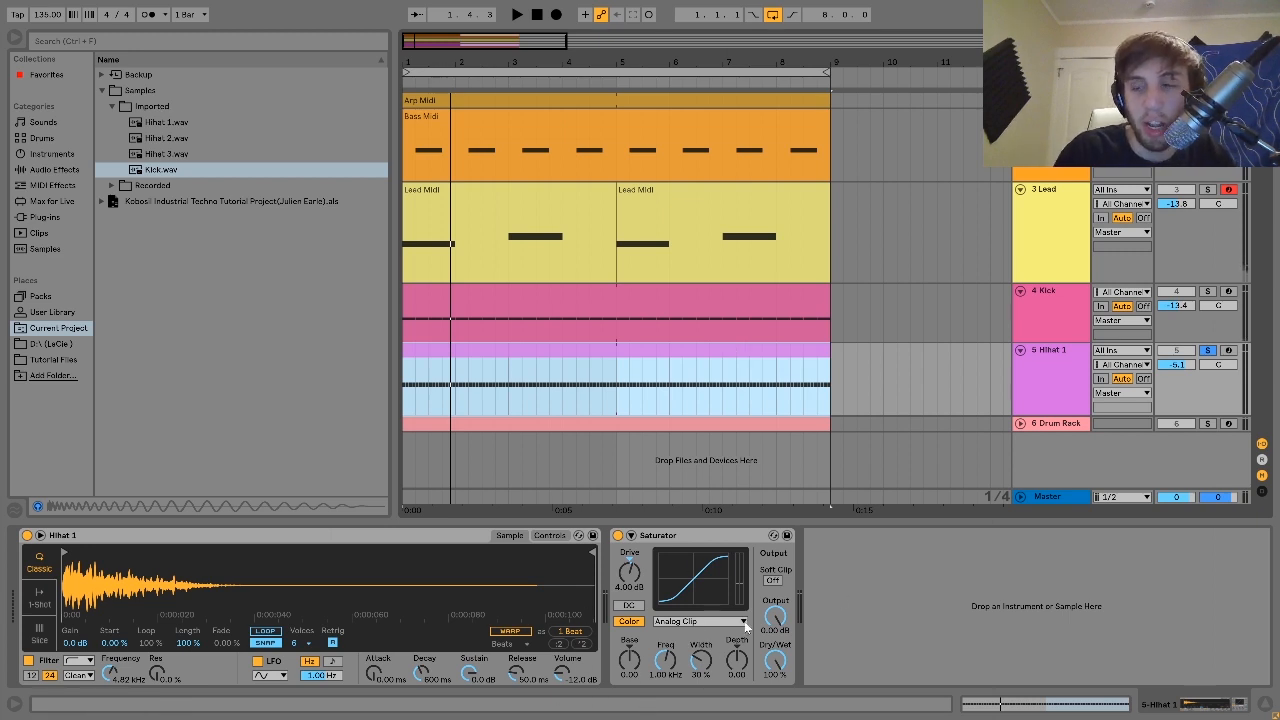
{"action": "left_click", "coordinate": [1210, 354]}
{"action": "key", "text": "space"}
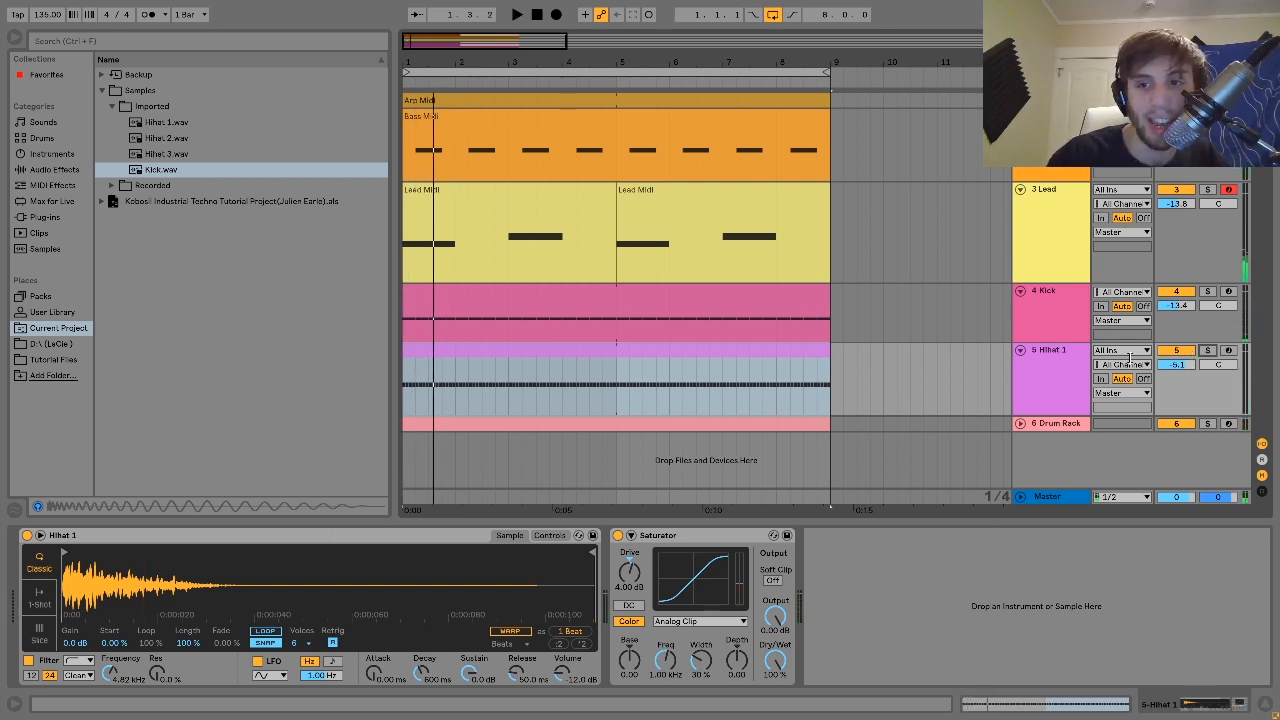
Step: Compare the full mix in playback with the Hihat 1 track muted and unmuted
{"action": "left_click", "coordinate": [1176, 352]}
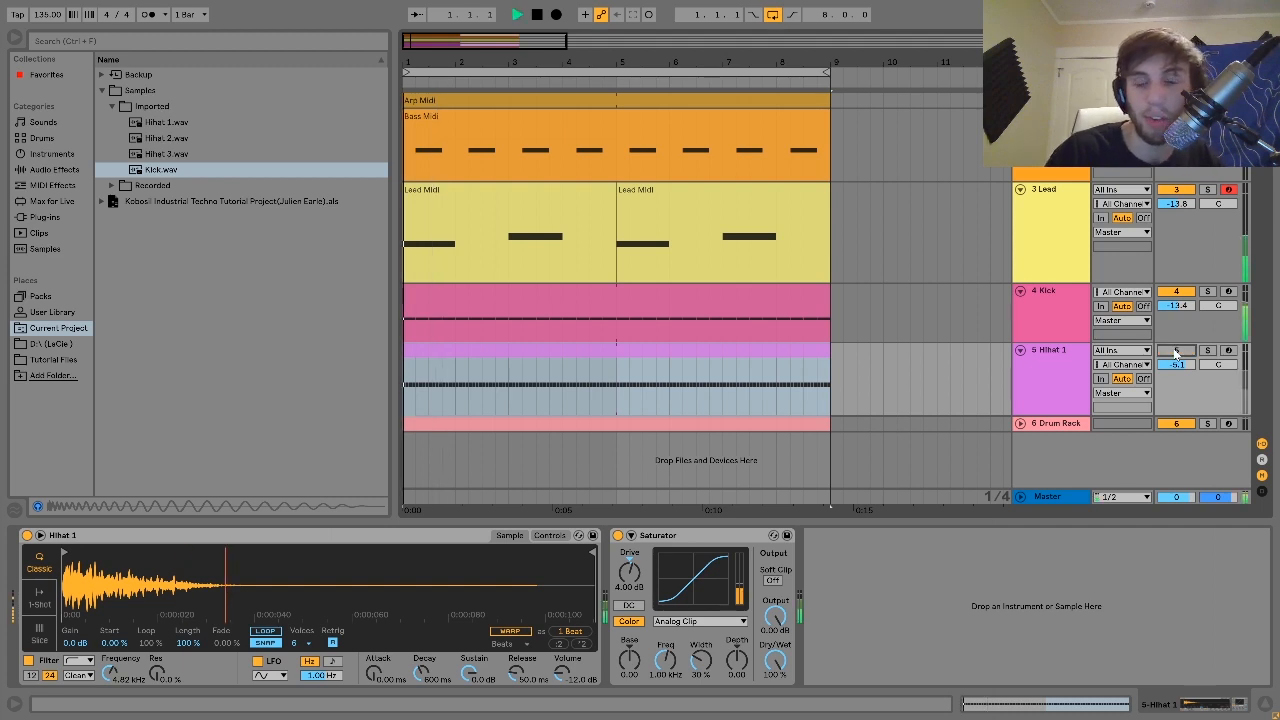
{"action": "left_click", "coordinate": [1046, 377]}
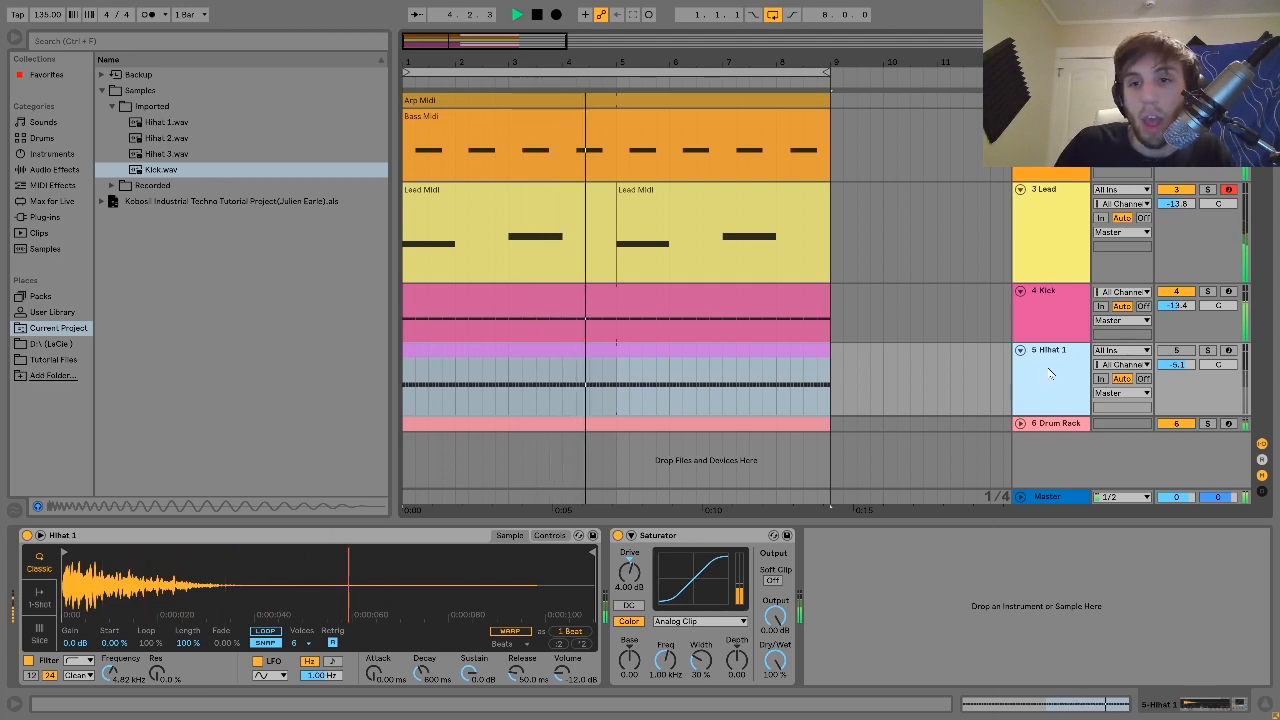
{"action": "key", "text": "space"}
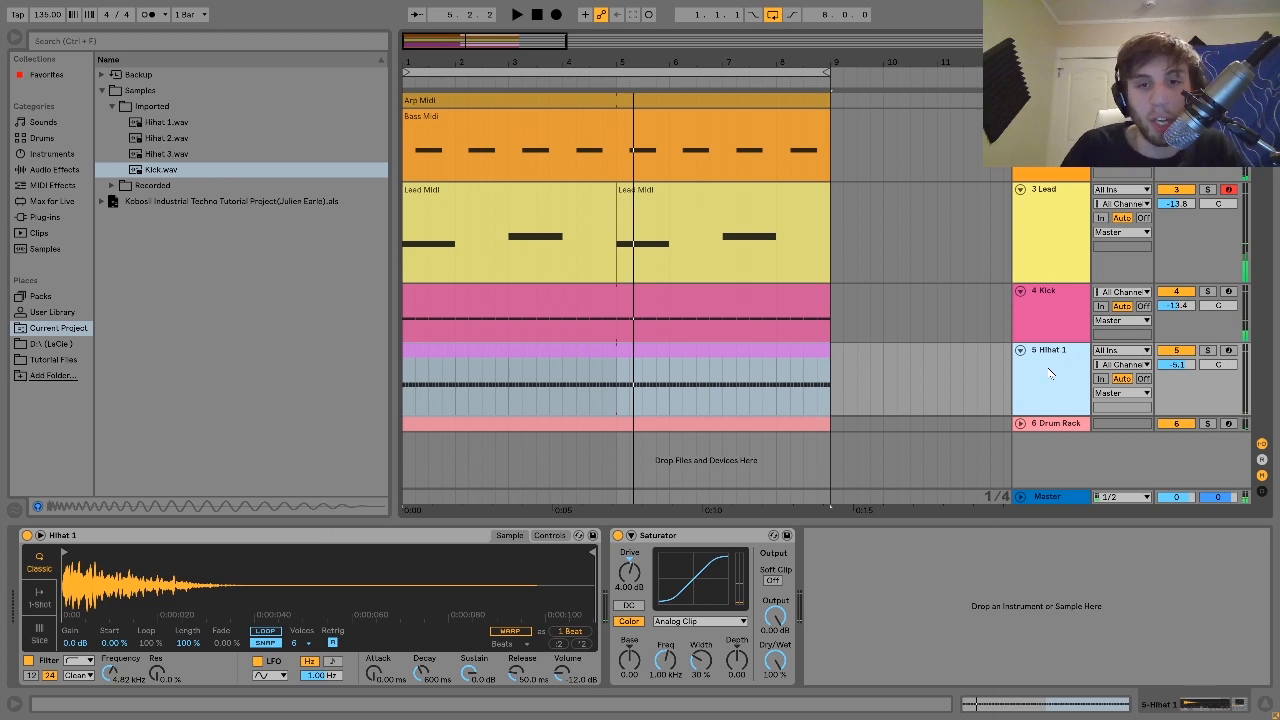
{"action": "key", "text": "space"}
{"action": "key", "text": "space"}
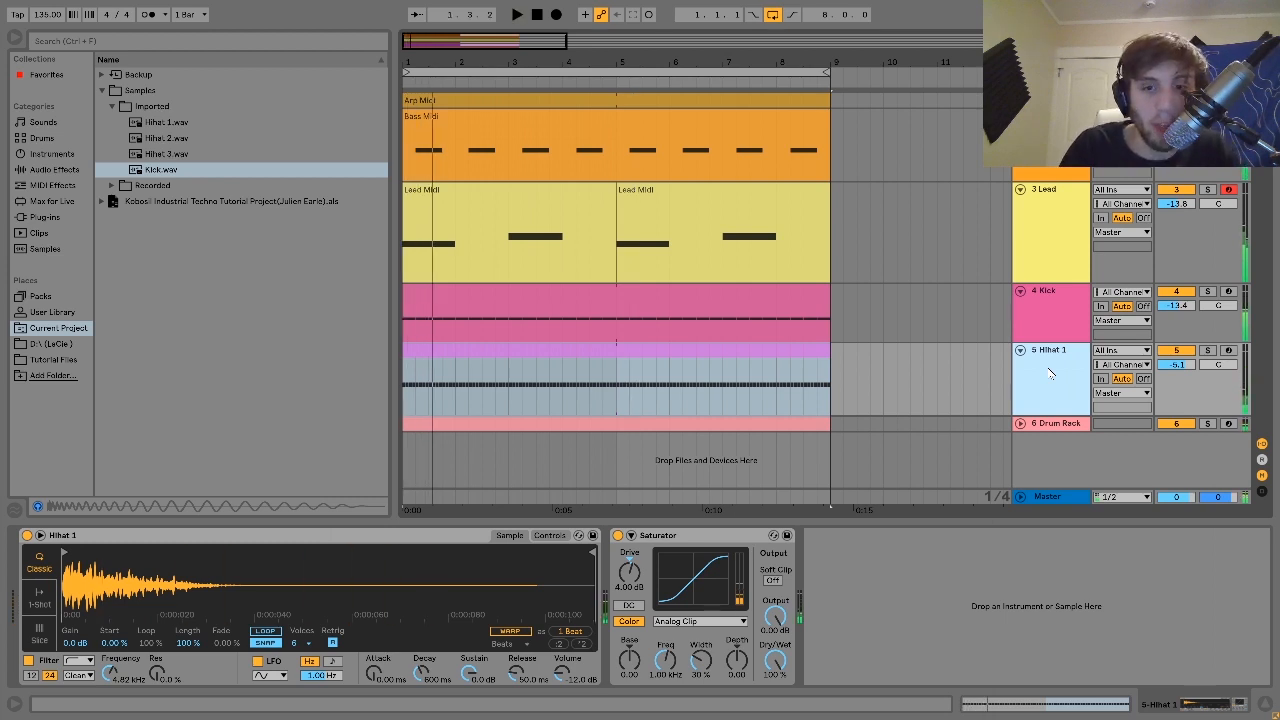
{"action": "key", "text": "space"}
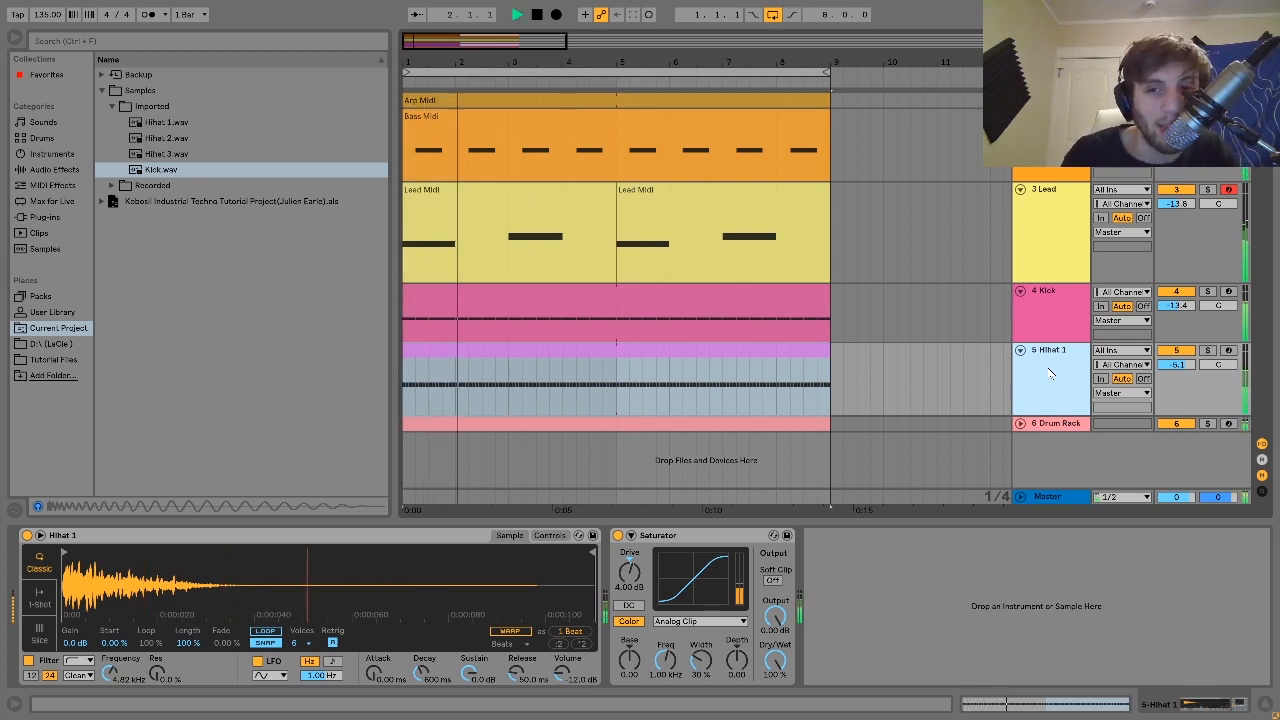
{"action": "key", "text": "space"}
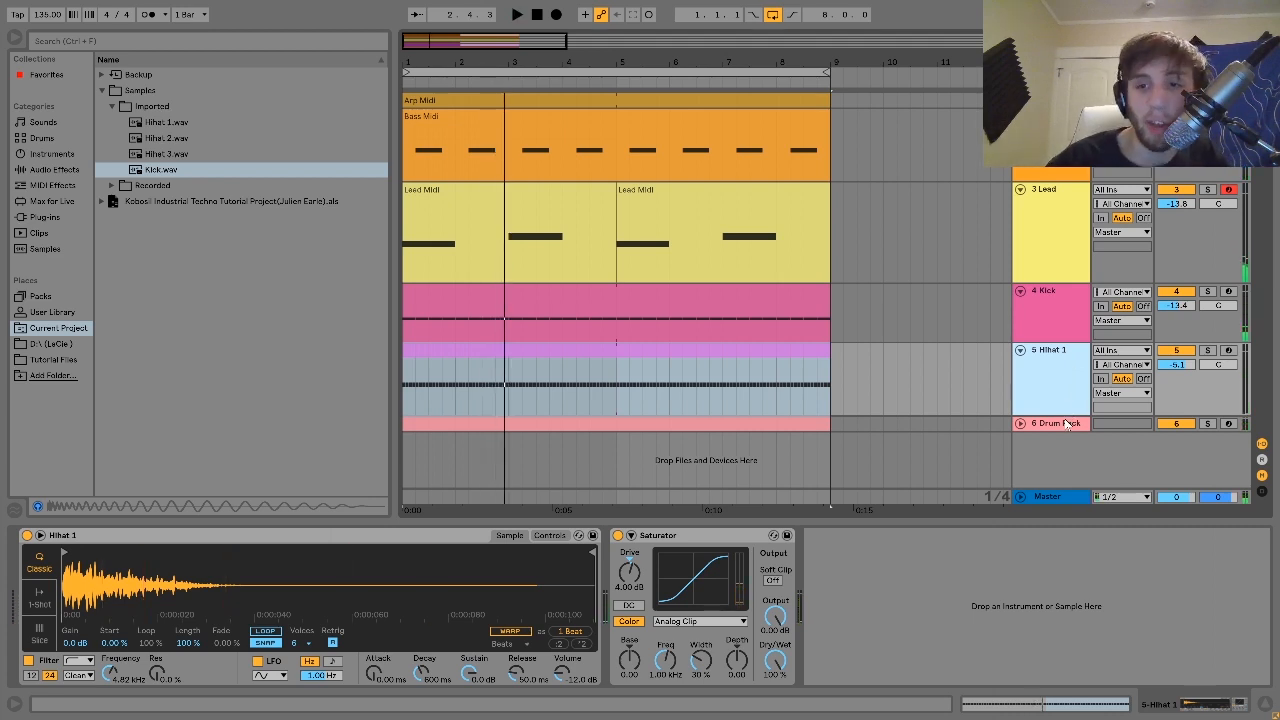
Step: Unfold the Drum Rack track, solo it and start playback
{"action": "left_click", "coordinate": [1066, 424]}
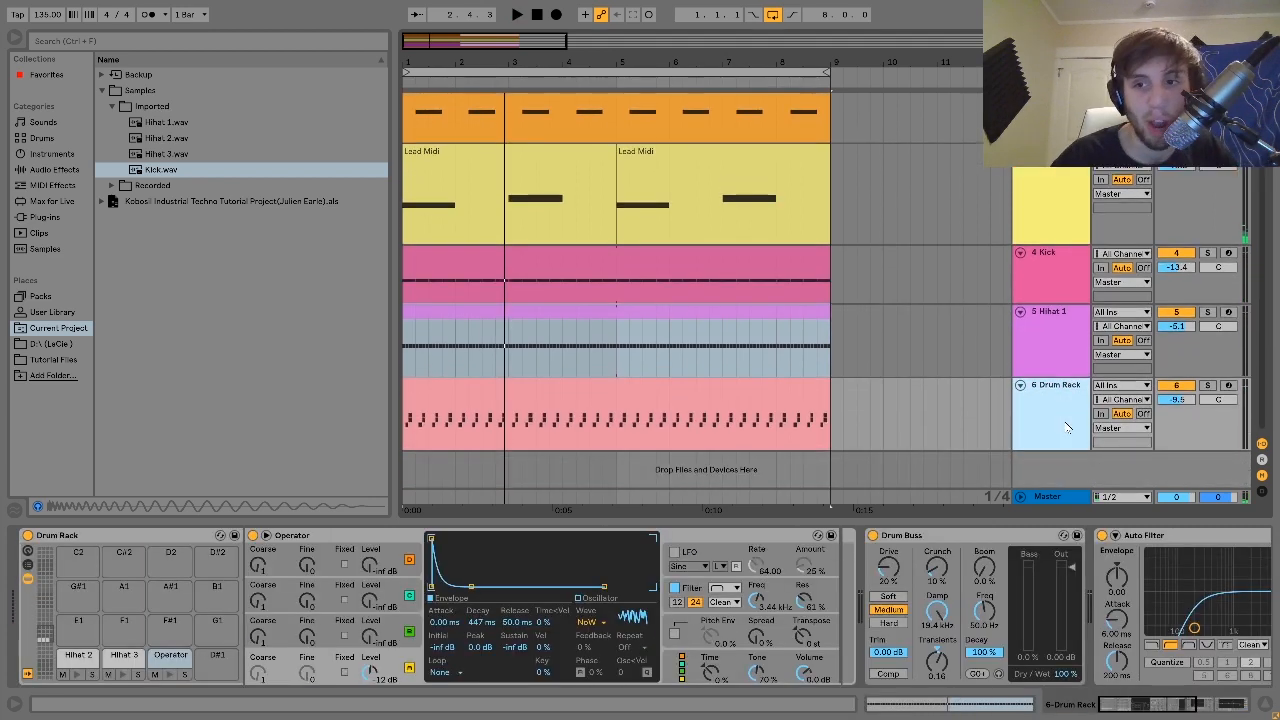
{"action": "left_click", "coordinate": [1207, 386]}
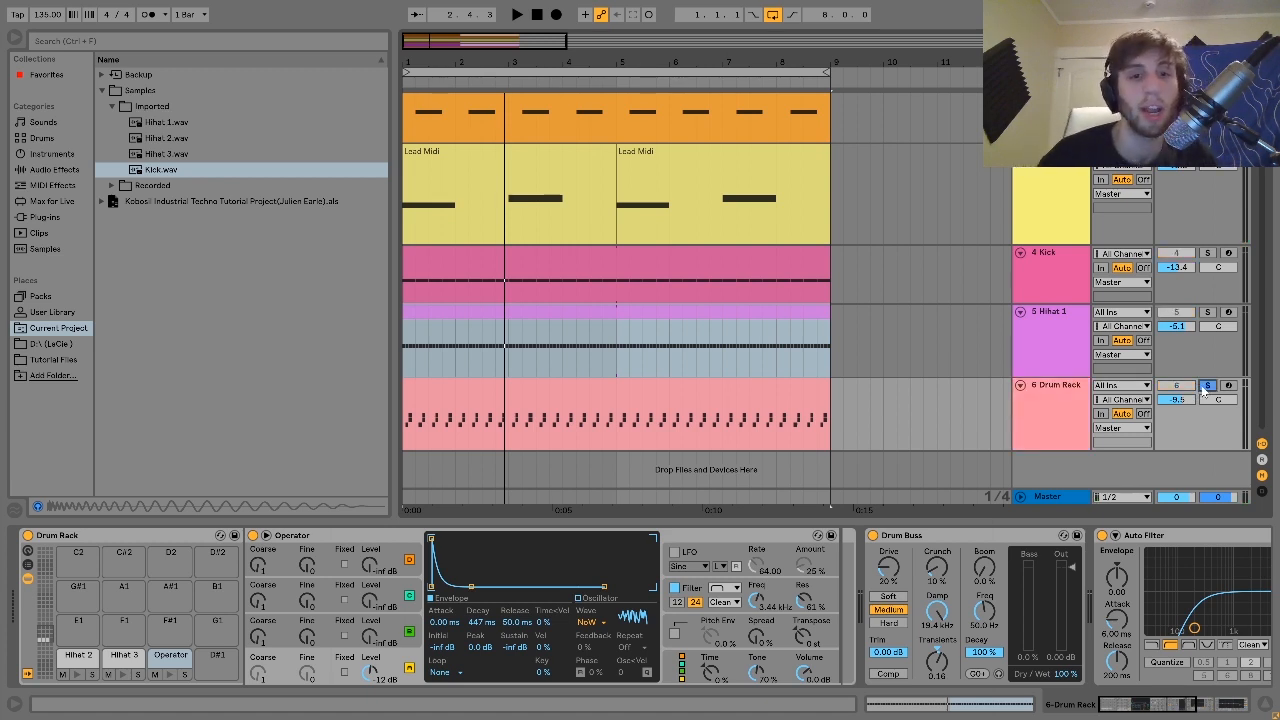
{"action": "key", "text": "space"}
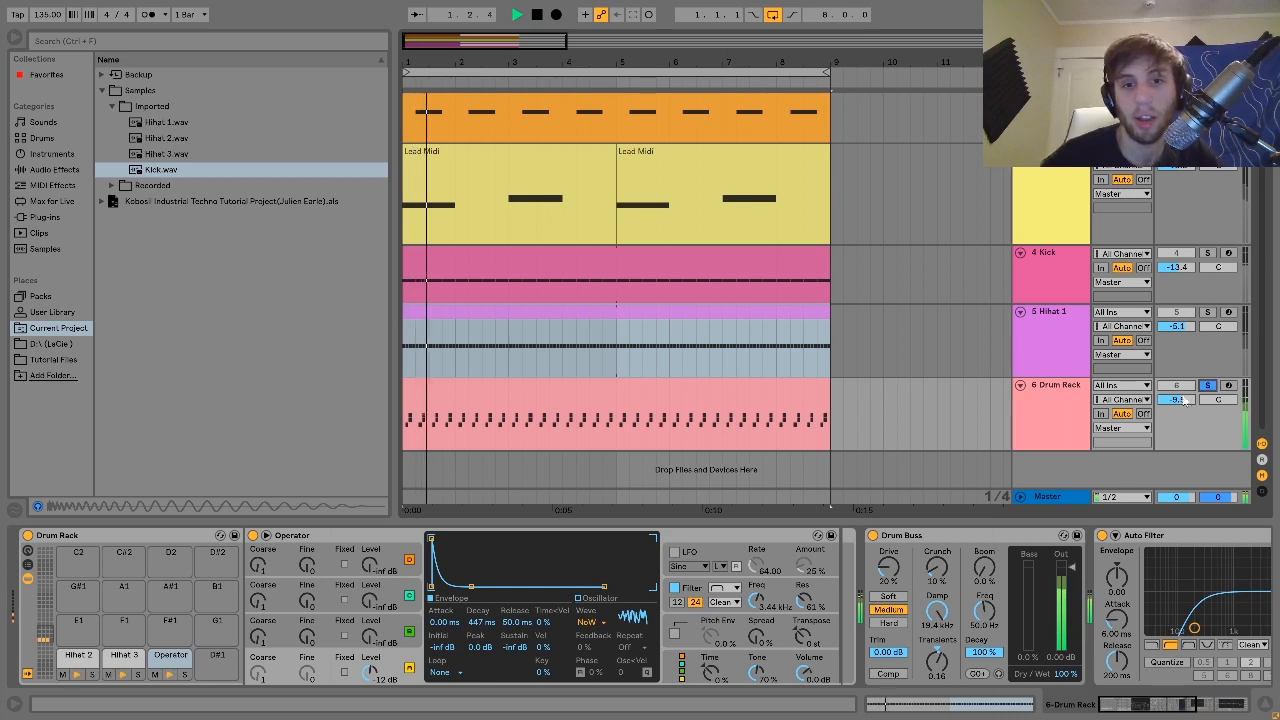
Step: Stop playback, show the Drum Rack clip's notes and audition the Hihat 3, Operator and Hihat 2 sounds
{"action": "double_click", "coordinate": [457, 382]}
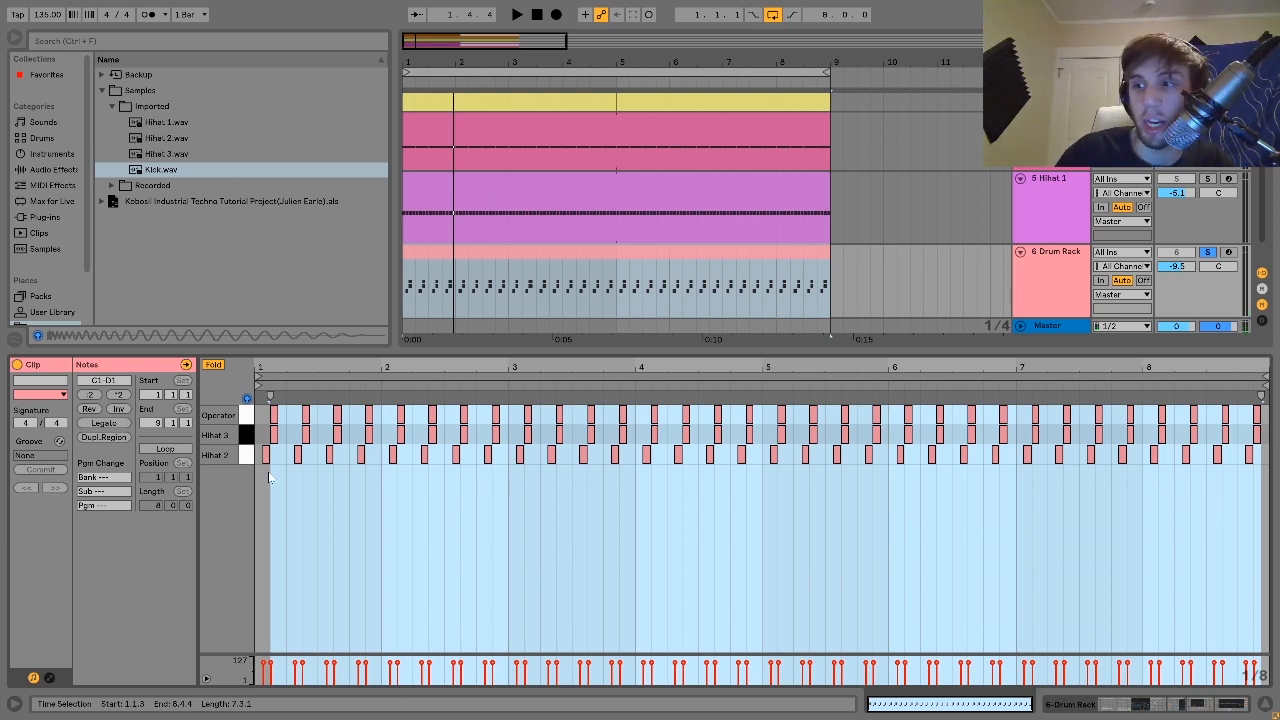
{"action": "left_click_drag", "start_coordinate": [246, 437], "coordinate": [245, 413]}
{"action": "left_click", "coordinate": [248, 438]}
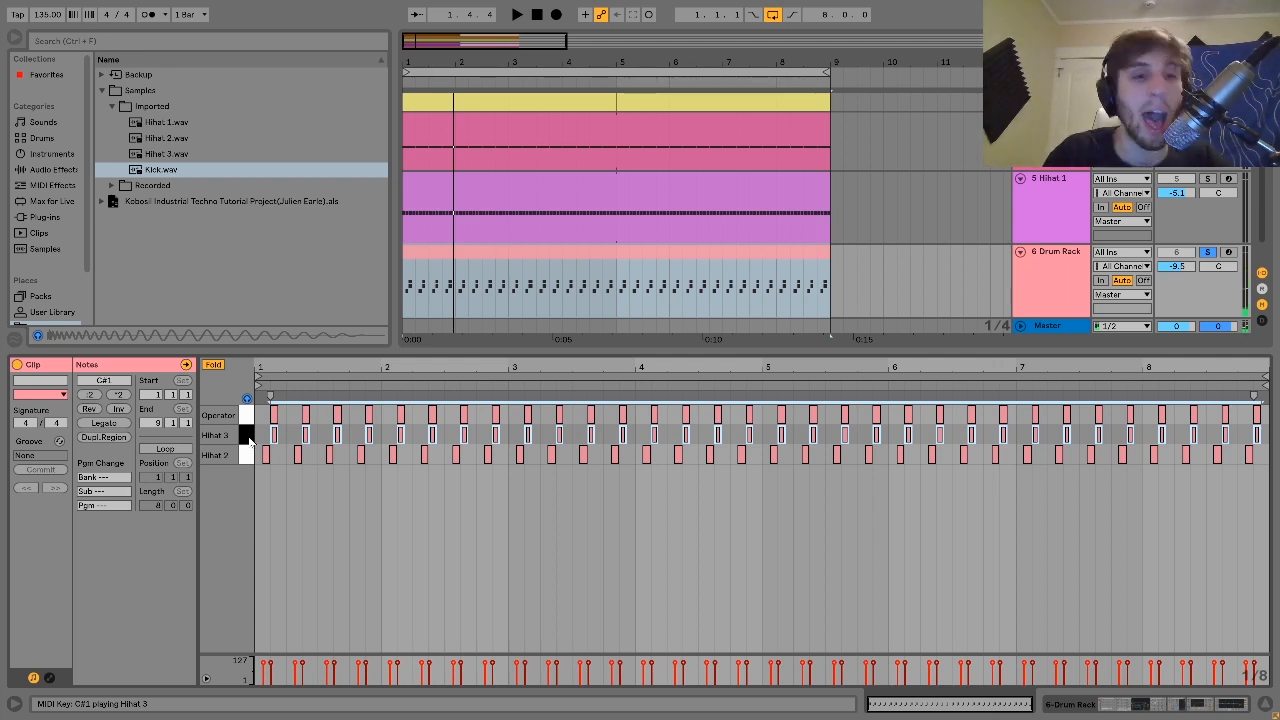
{"action": "left_click", "coordinate": [246, 415]}
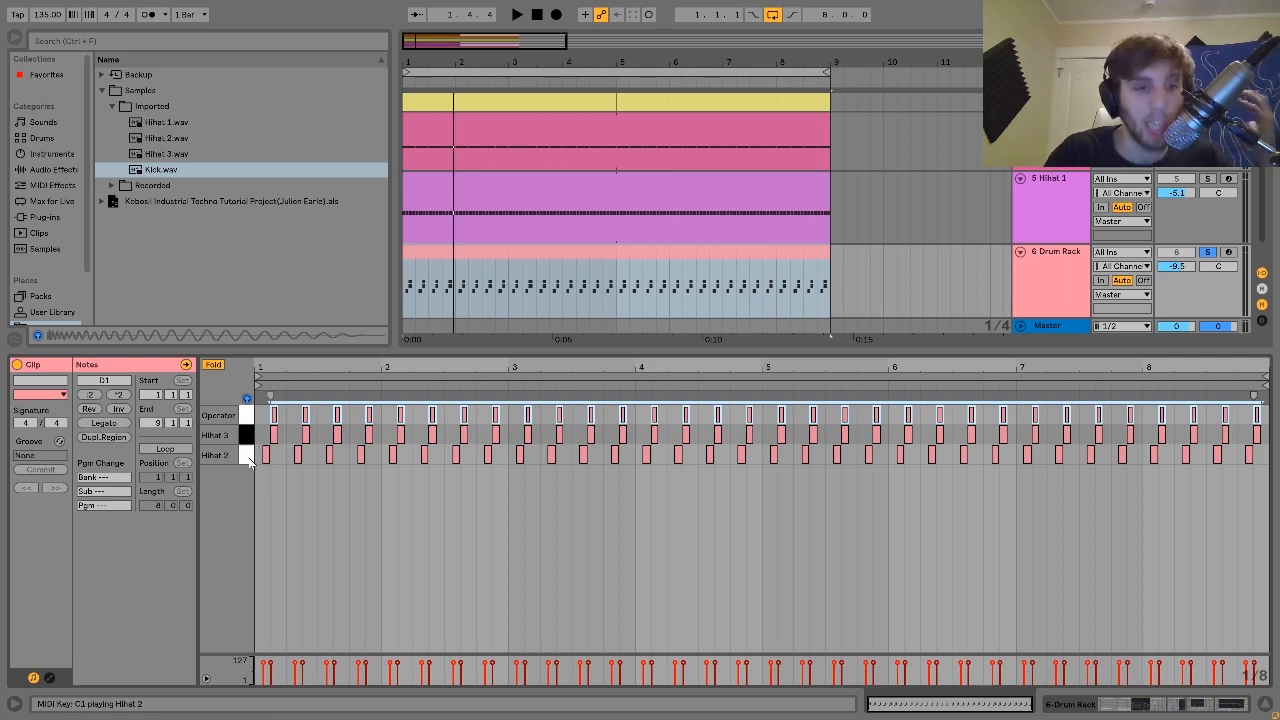
{"action": "left_click", "coordinate": [1140, 704]}
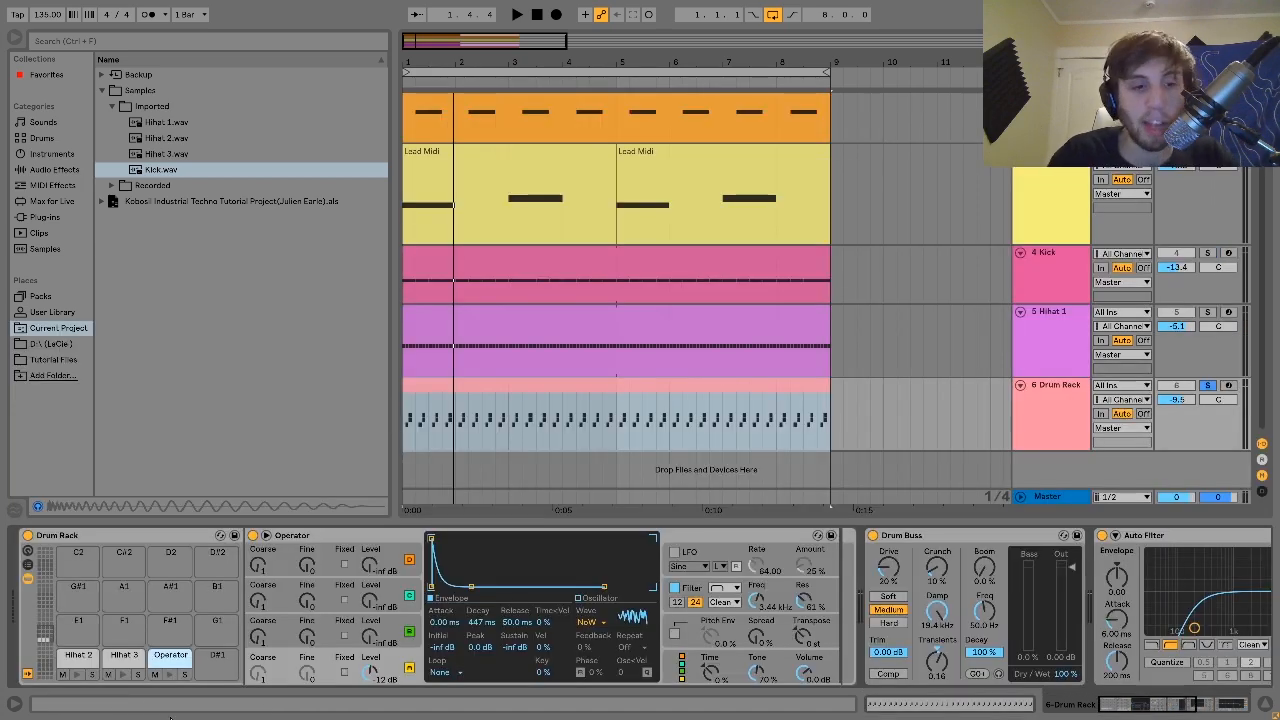
{"action": "double_click", "coordinate": [514, 386]}
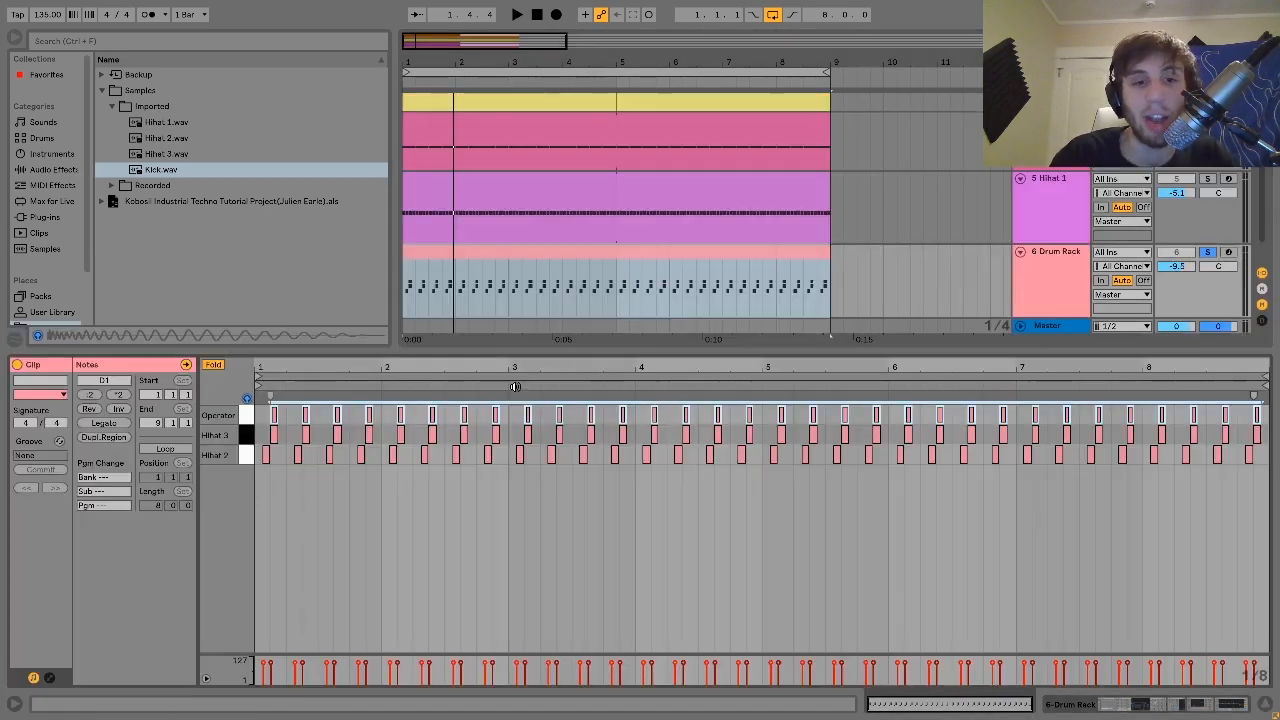
Step: Deactivate the Hihat 2 notes and compare the remaining pattern in playback with the Operator notes deactivated and reactivated
{"action": "left_click", "coordinate": [249, 434]}
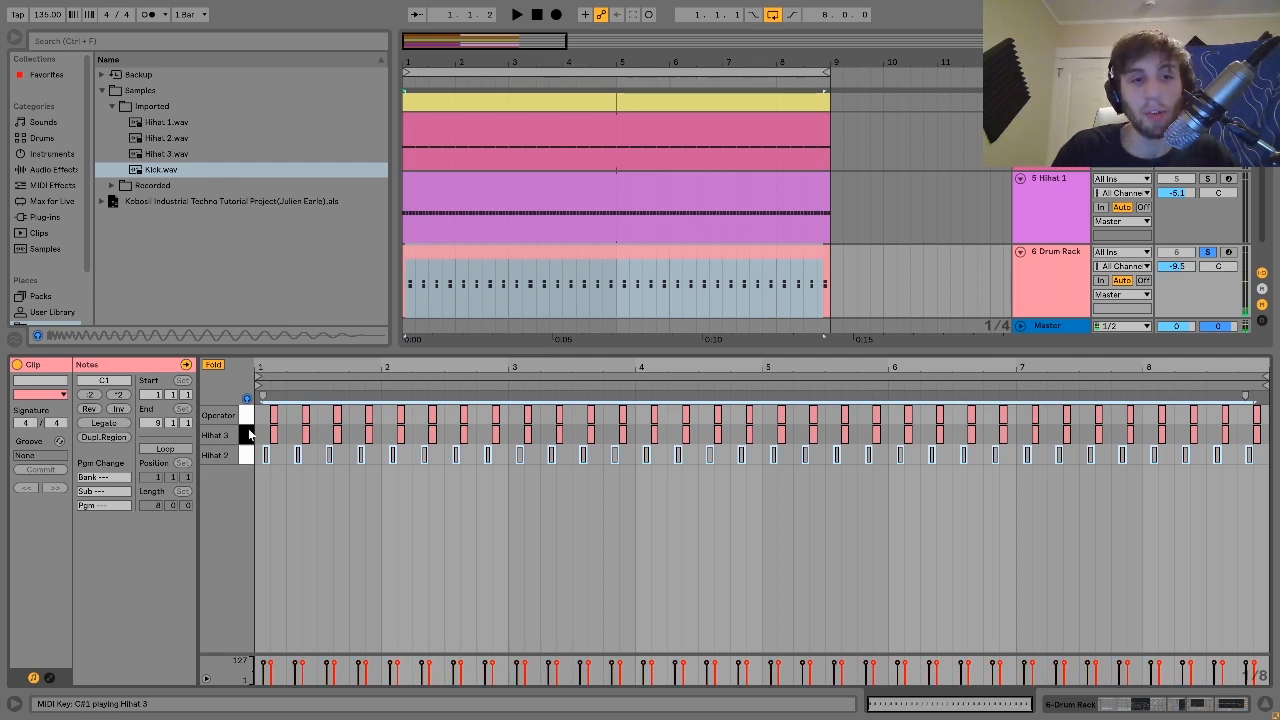
{"action": "left_click", "coordinate": [249, 440]}
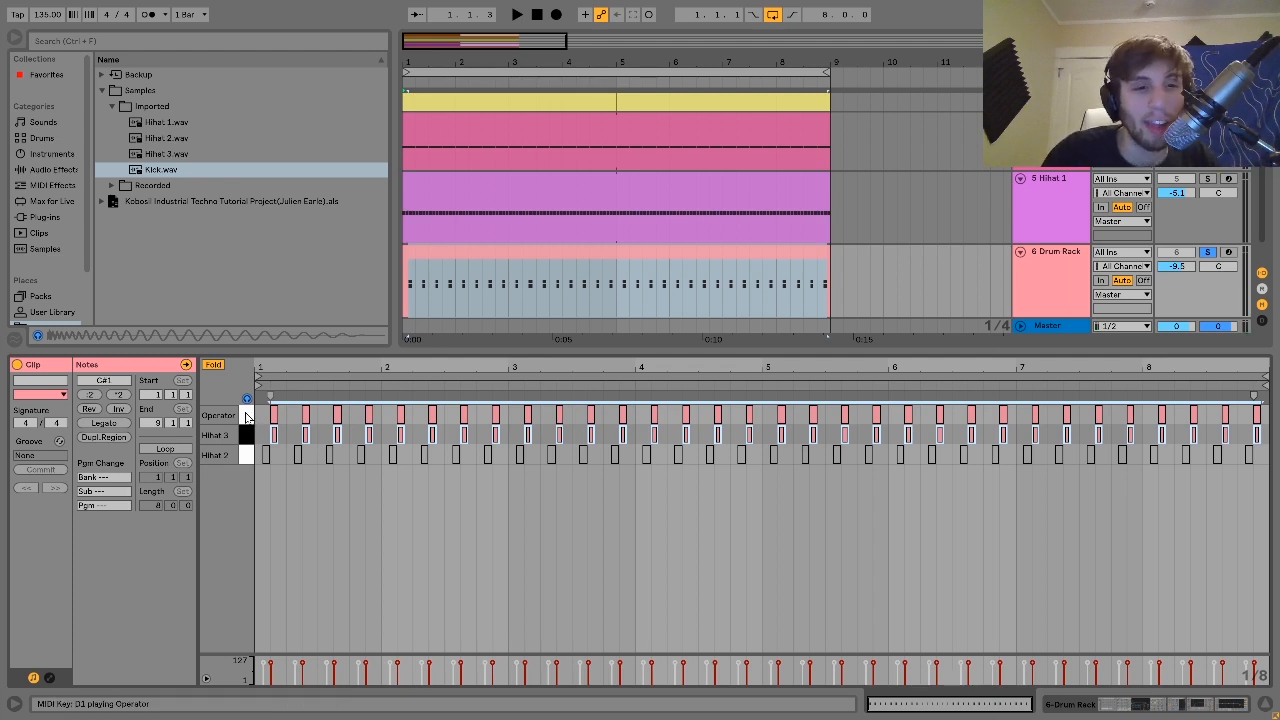
{"action": "left_click", "coordinate": [247, 416]}
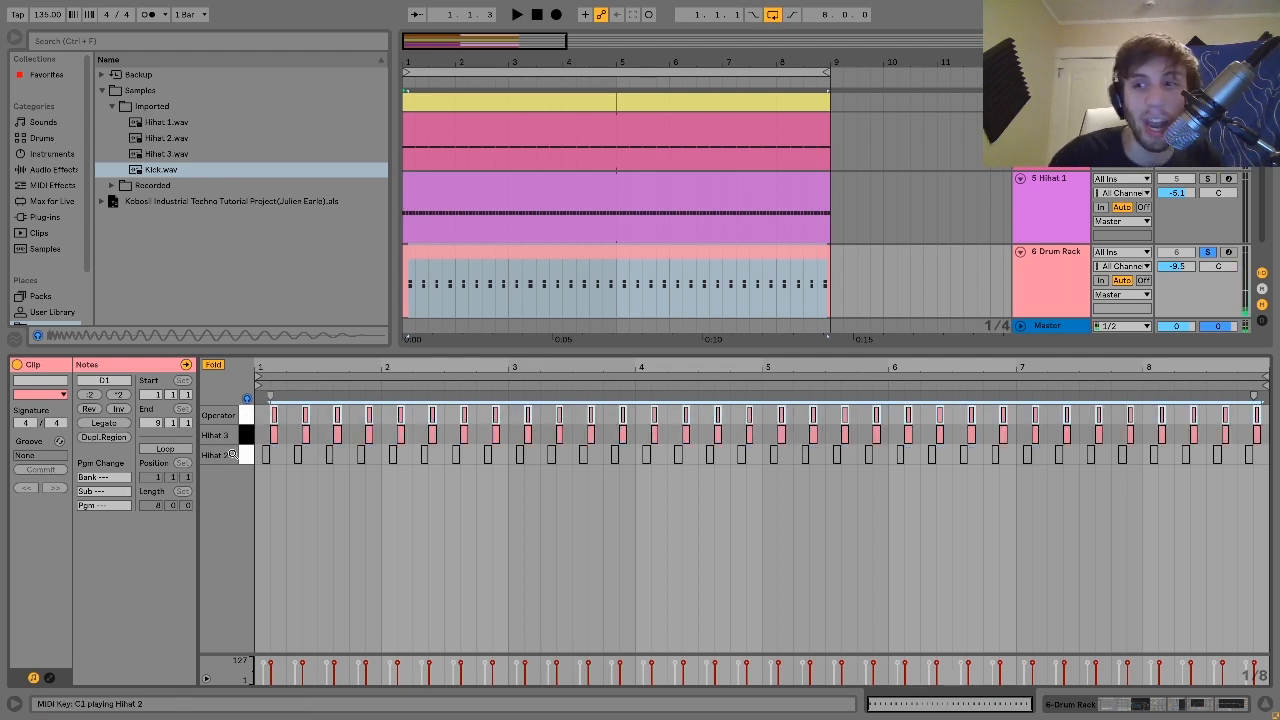
{"action": "key", "text": "space"}
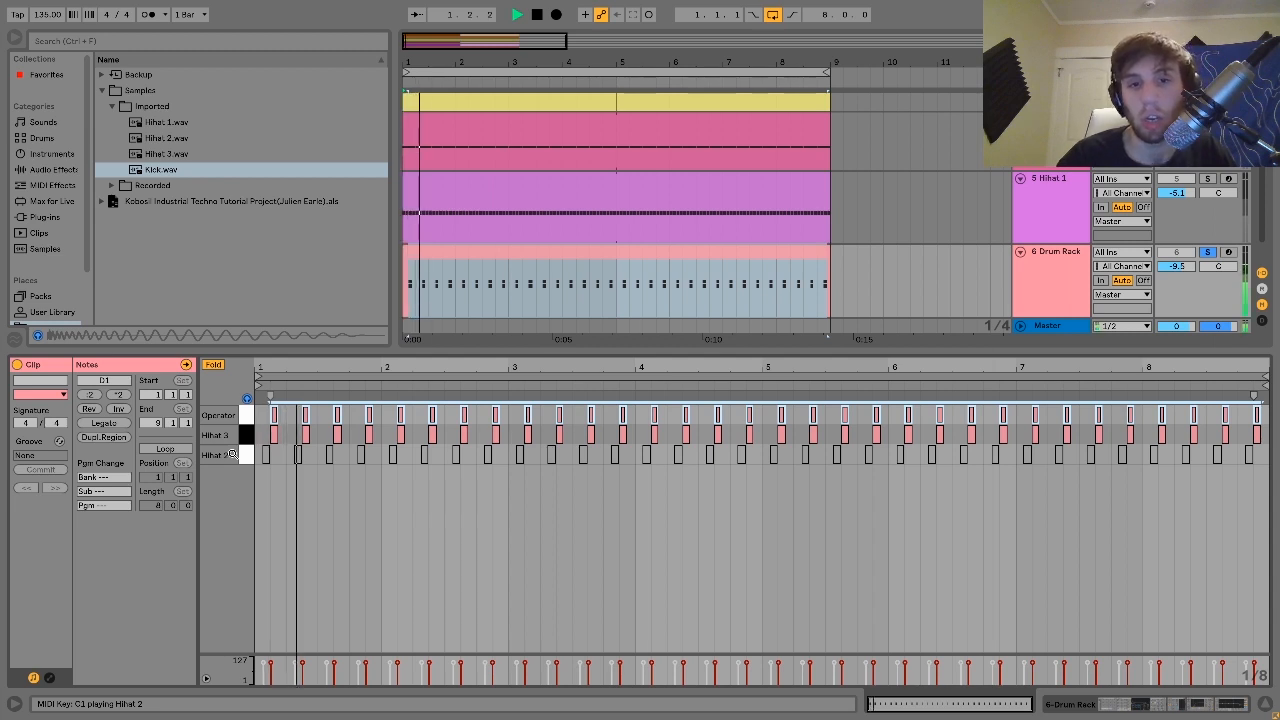
{"action": "key", "text": "space"}
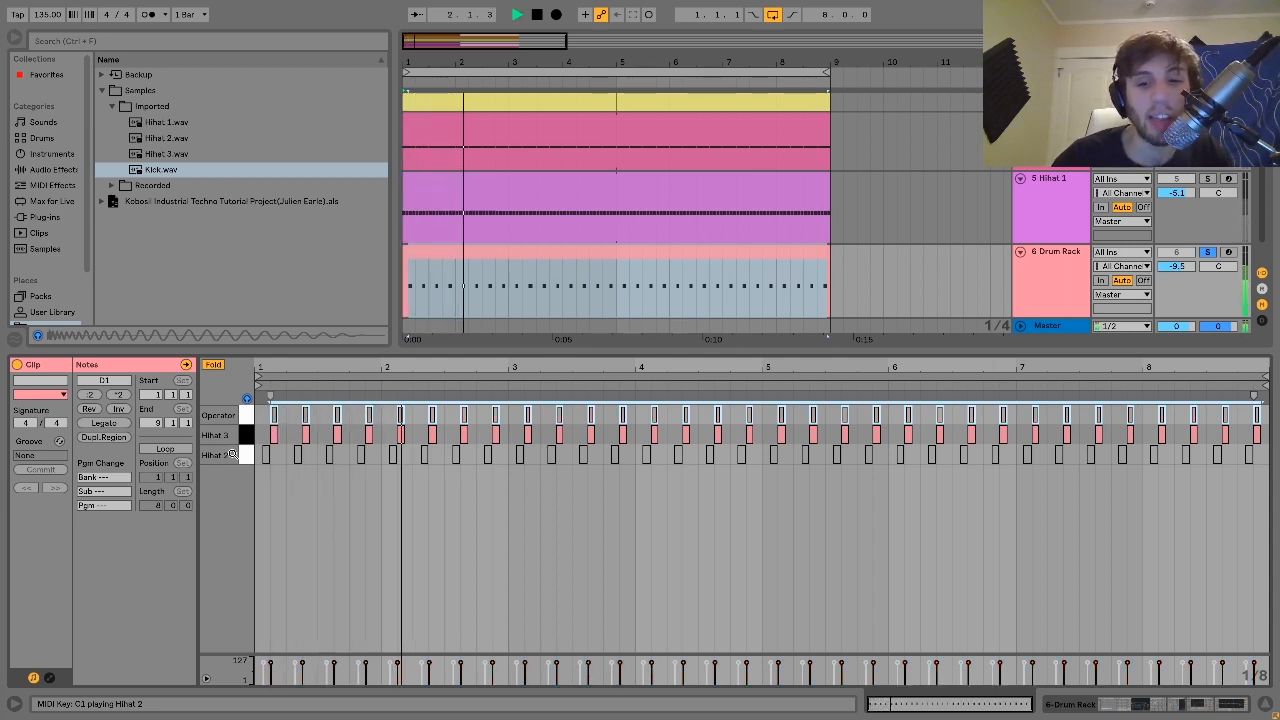
{"action": "key", "text": "space"}
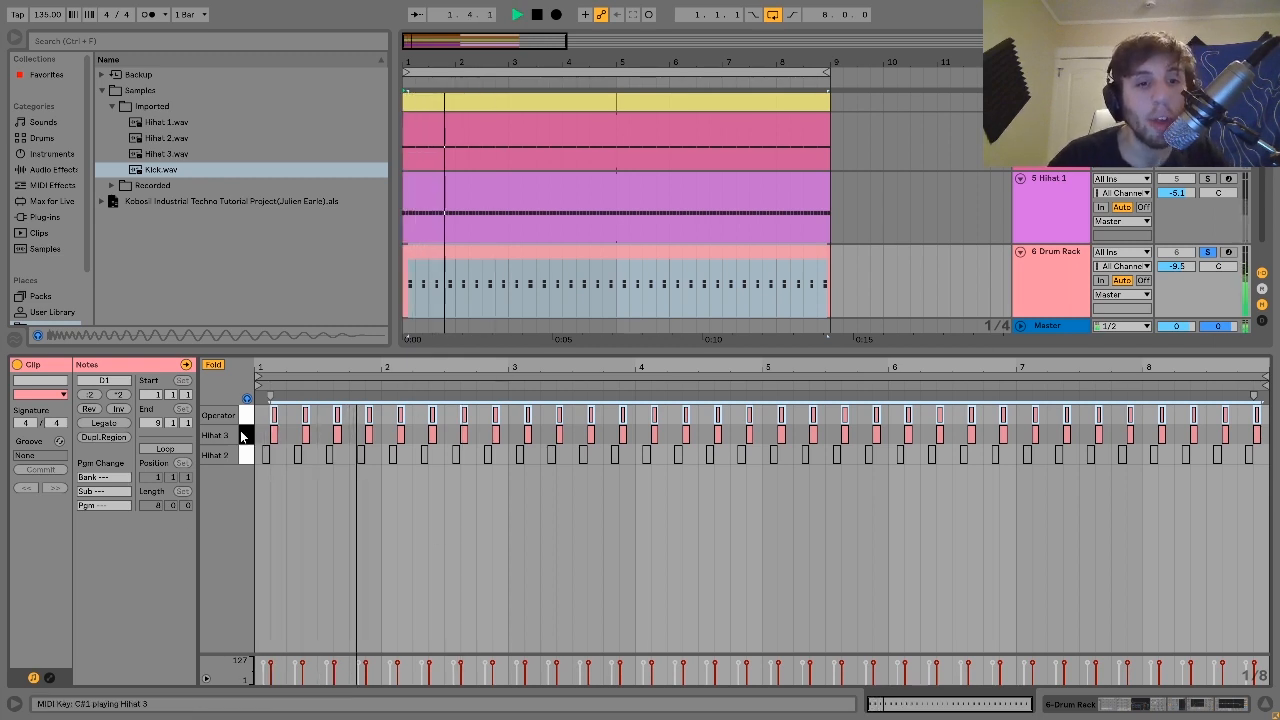
{"action": "key", "text": "space"}
Step: Reactivate all Hihat 2 notes and play the complete Drum Rack pattern
{"action": "left_click", "coordinate": [245, 456]}
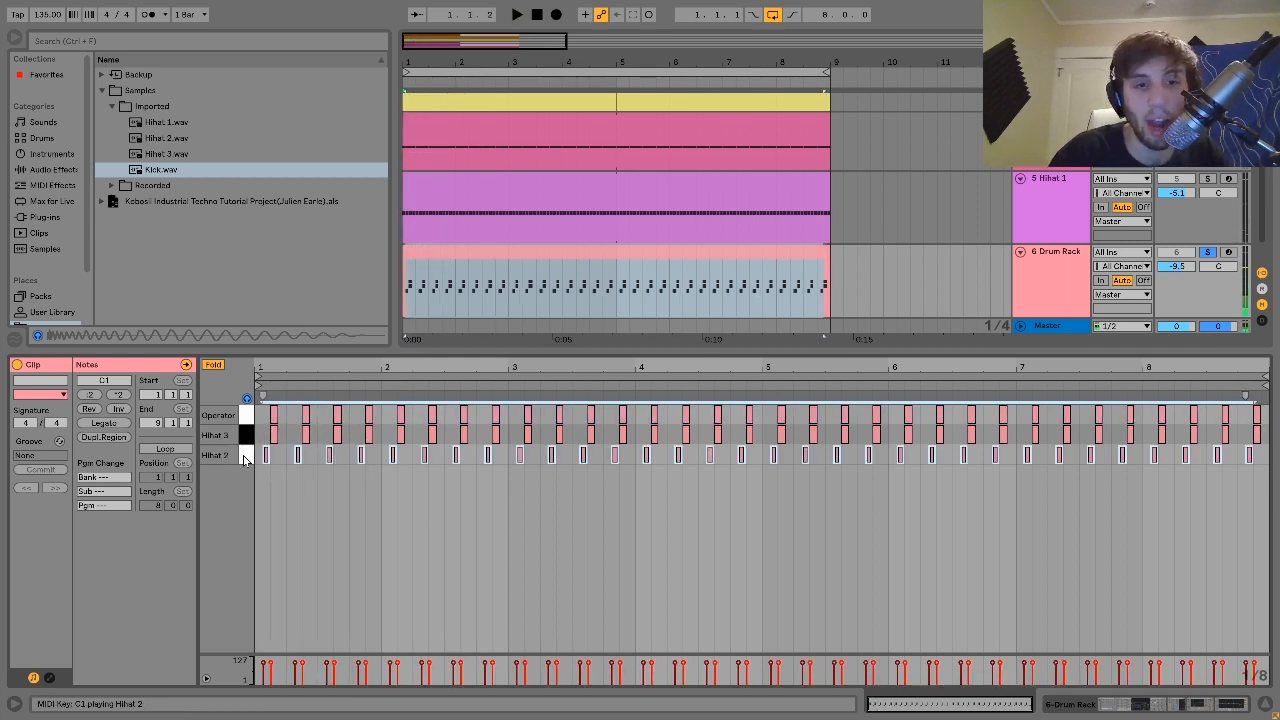
{"action": "key", "text": "space"}
{"action": "key", "text": "space"}
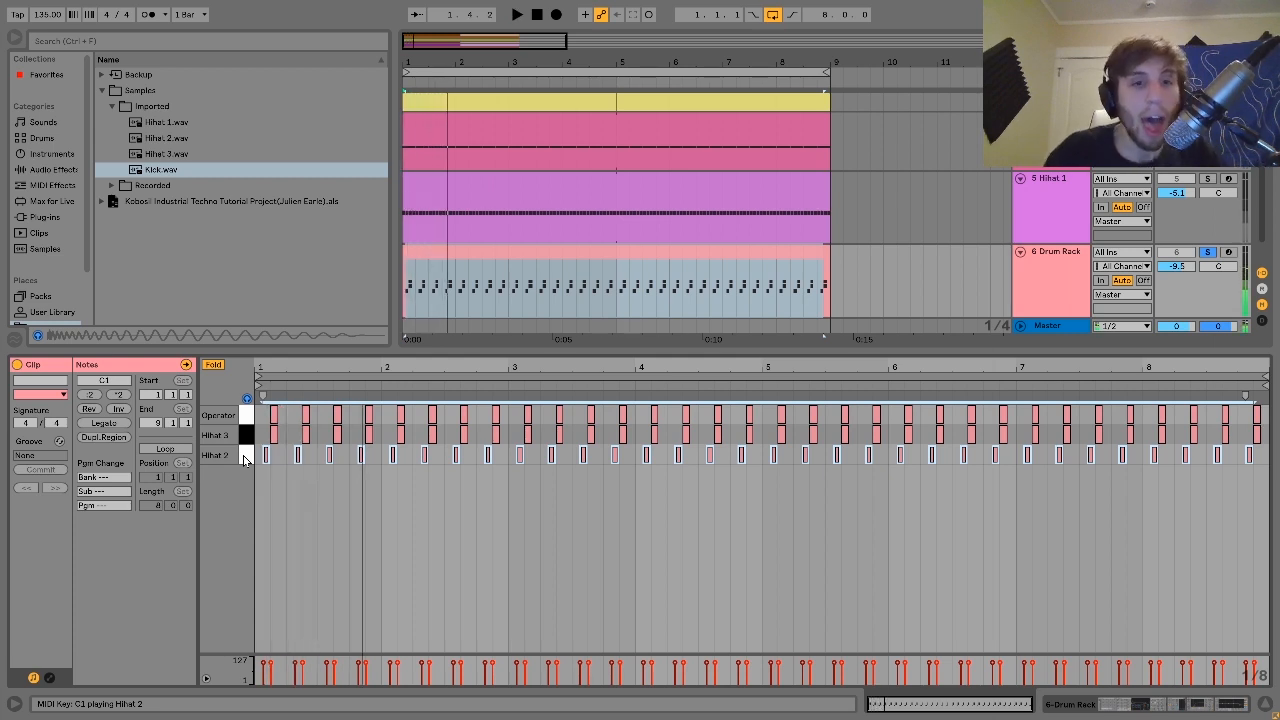
Step: Return to the device view and look through the Kick, Hihat 1 and Drum Rack tracks' devices
{"action": "double_click", "coordinate": [1043, 291]}
{"action": "left_click", "coordinate": [718, 400]}
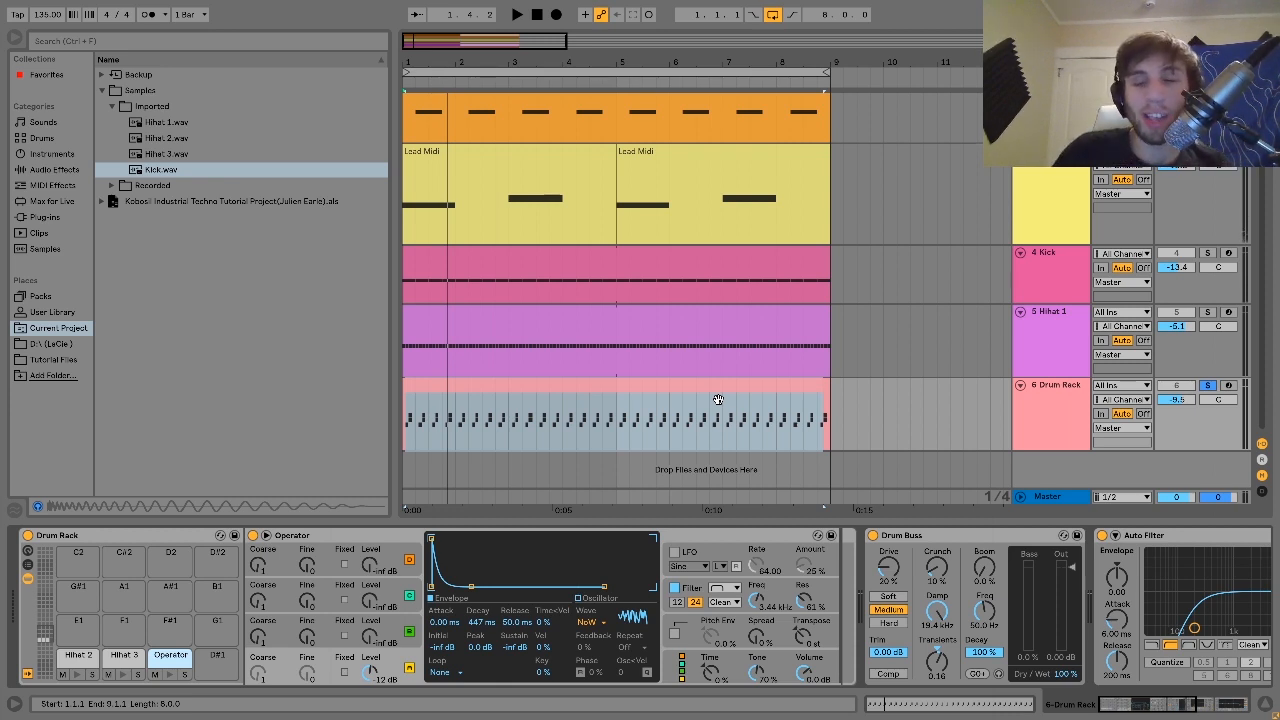
{"action": "left_click", "coordinate": [1049, 281]}
{"action": "left_click", "coordinate": [1060, 344]}
{"action": "left_click", "coordinate": [1060, 414]}
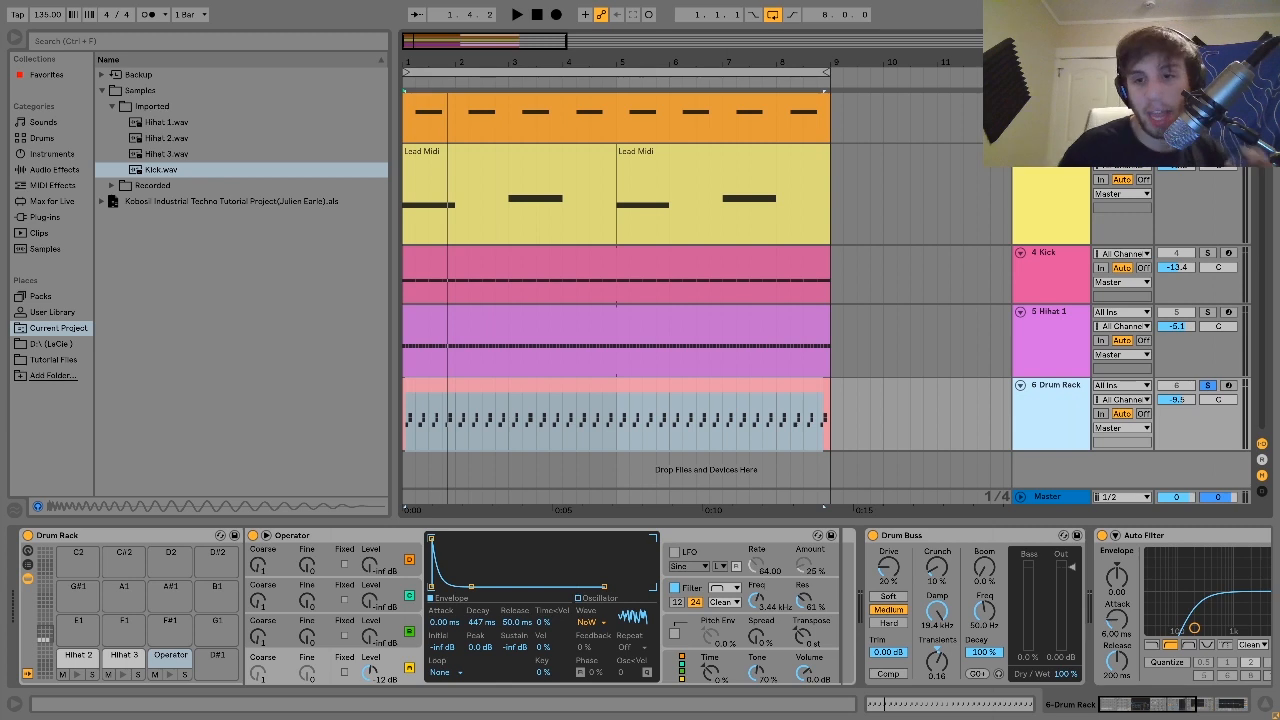
Step: Solo the Operator pad, compare it in playback with Operator's filter off and on, and clear the pad's solo
{"action": "left_click", "coordinate": [169, 663]}
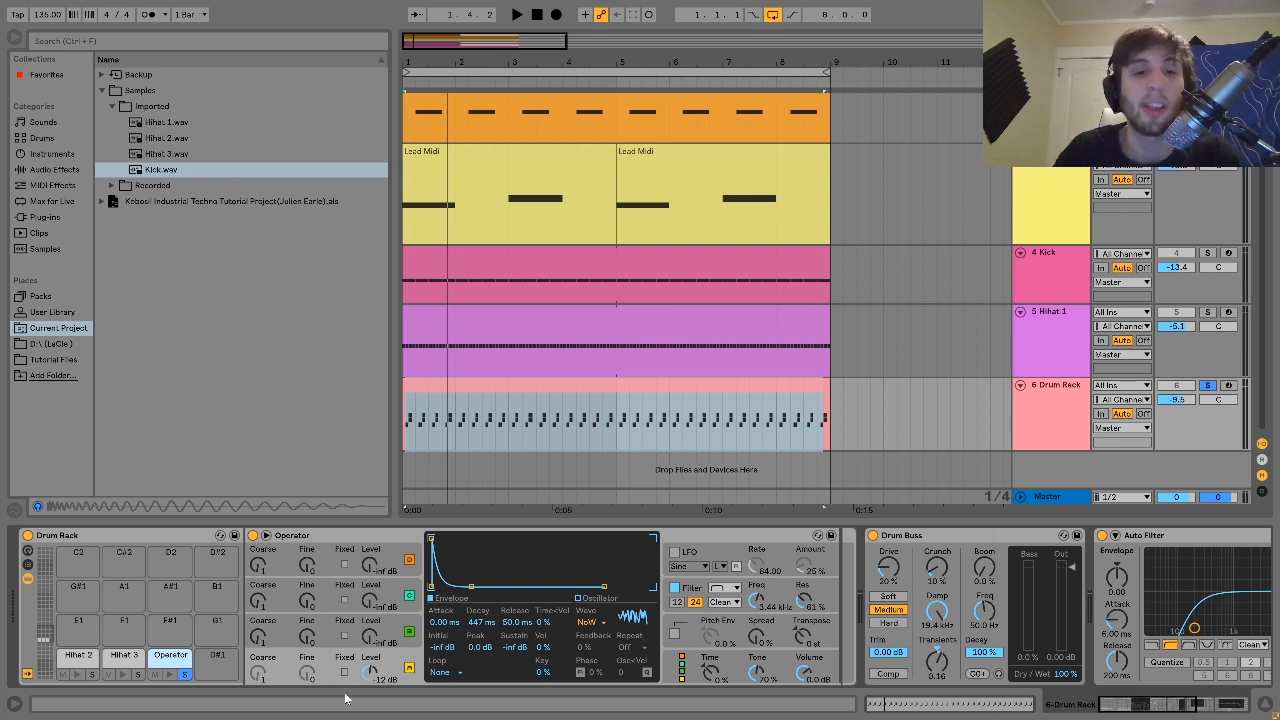
{"action": "left_click", "coordinate": [690, 588]}
{"action": "key", "text": "space"}
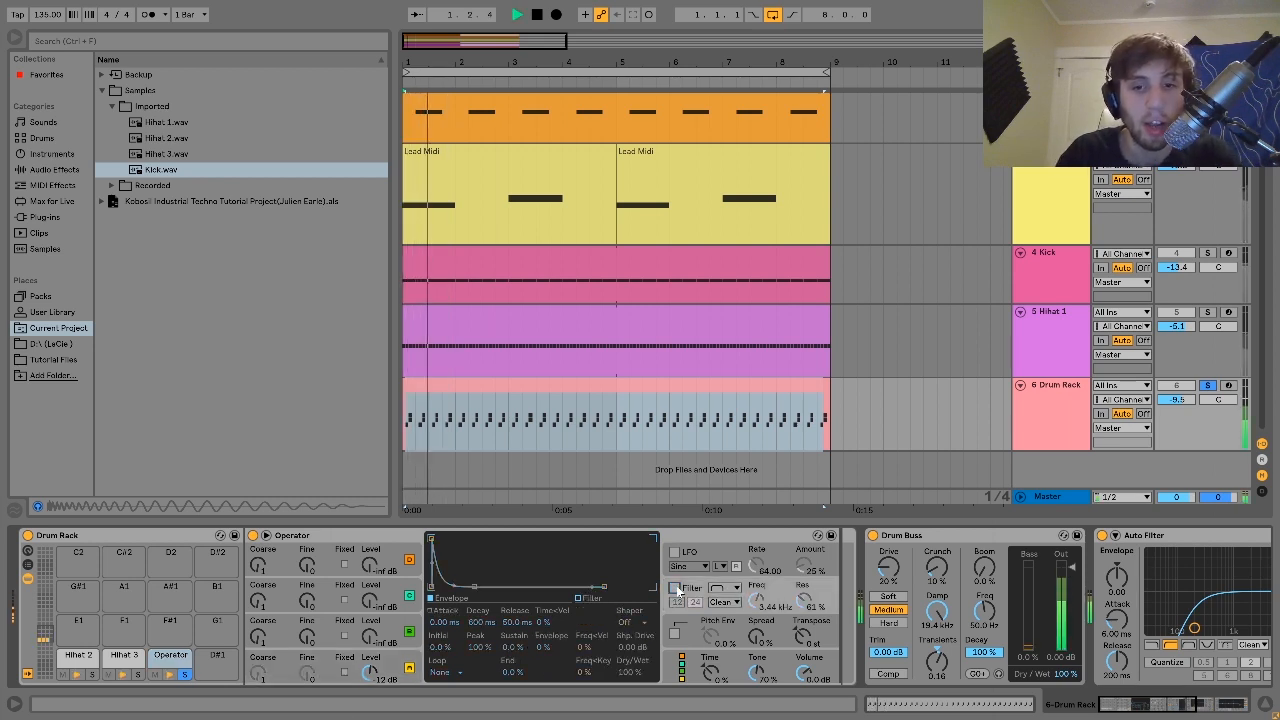
{"action": "key", "text": "space"}
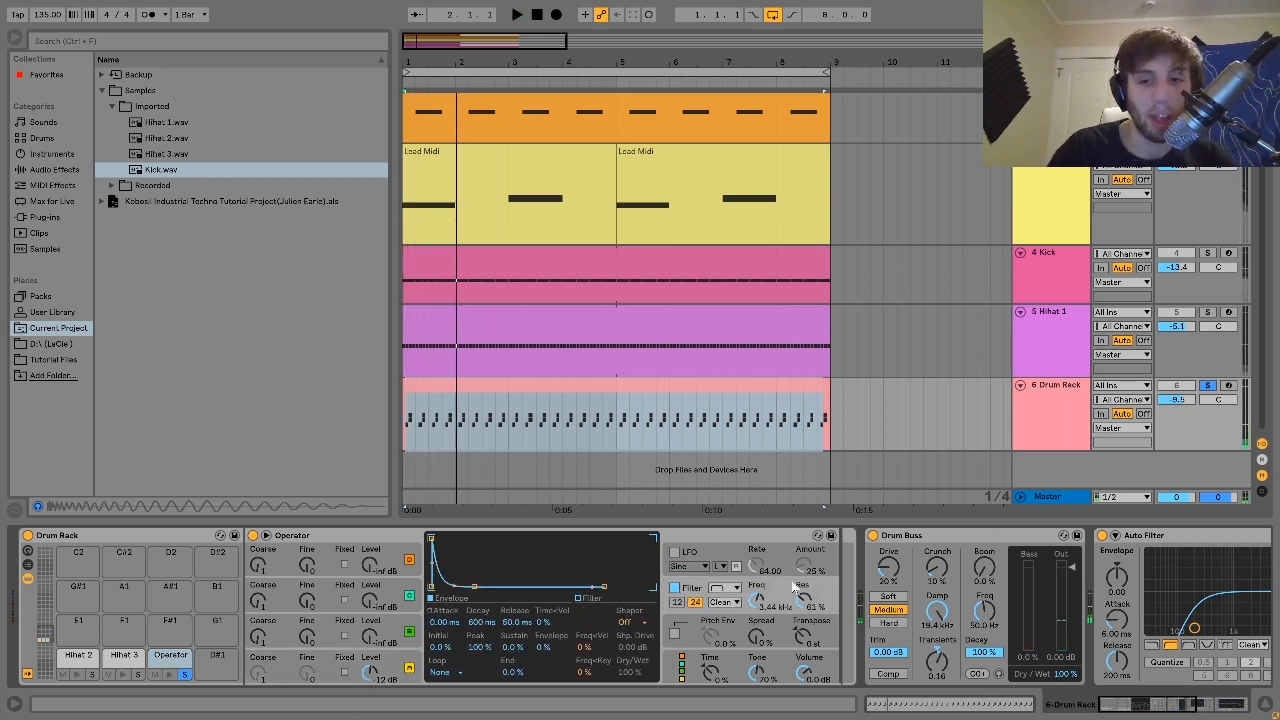
{"action": "key", "text": "space"}
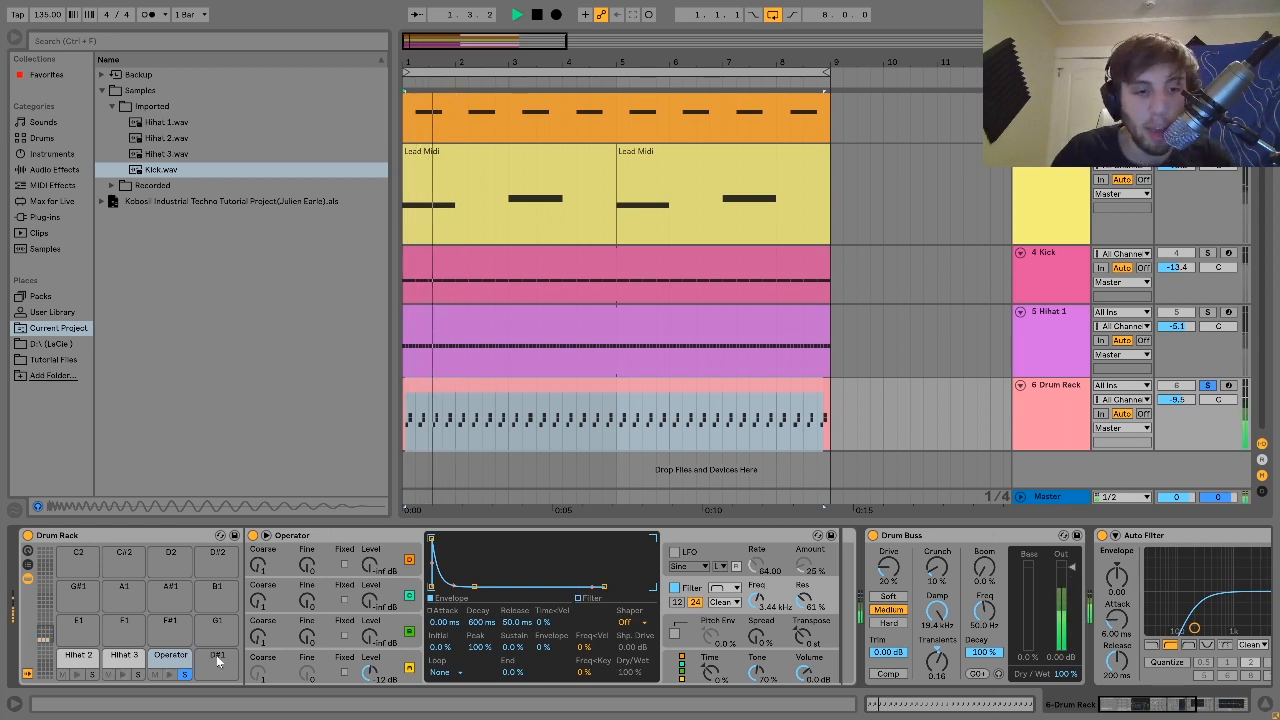
{"action": "key", "text": "space"}
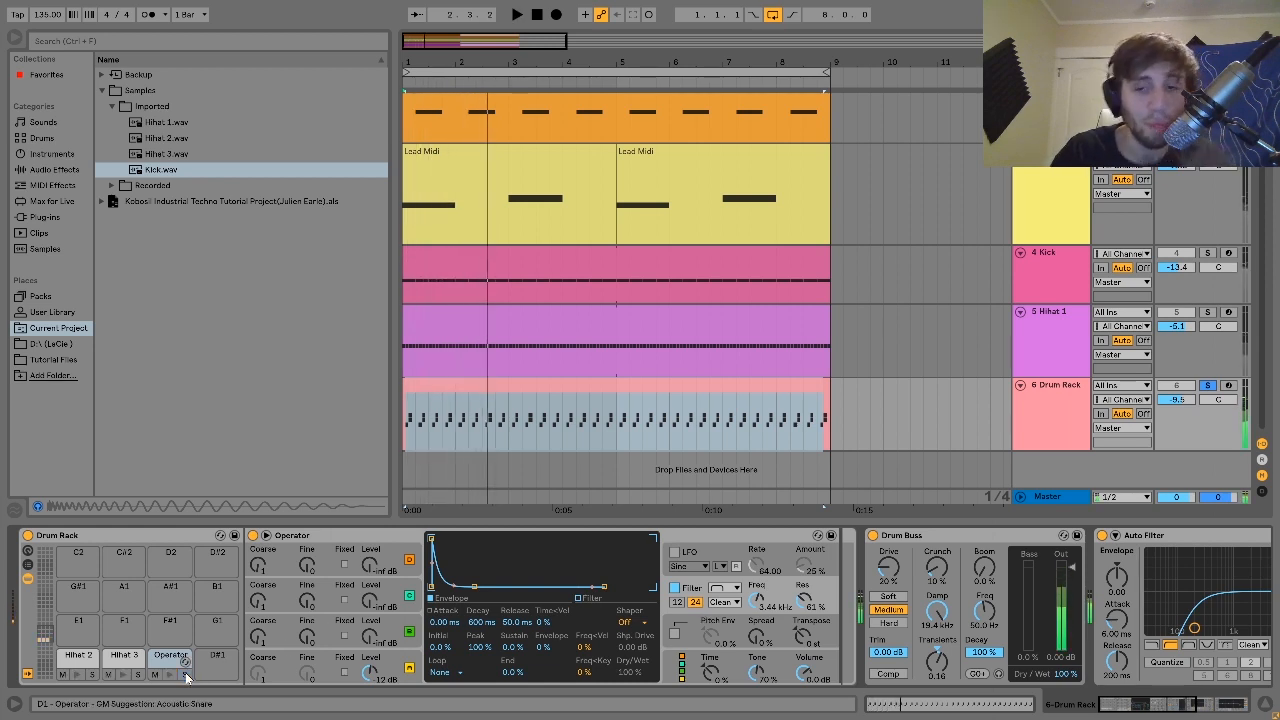
Step: Compare the Drum Rack in playback with its Drum Buss switched off and back on
{"action": "scroll", "coordinate": [467, 615], "scroll_direction": "right", "scroll_amount": 3}
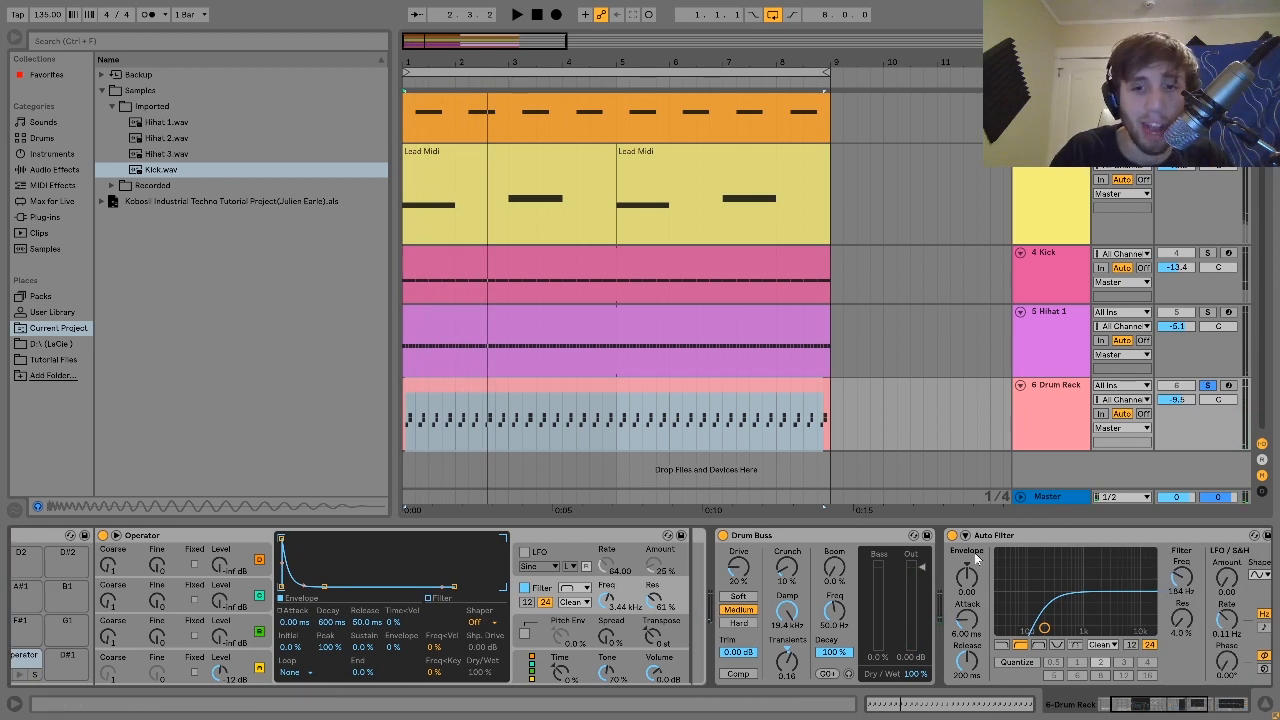
{"action": "scroll", "coordinate": [829, 636], "scroll_direction": "right", "scroll_amount": 2}
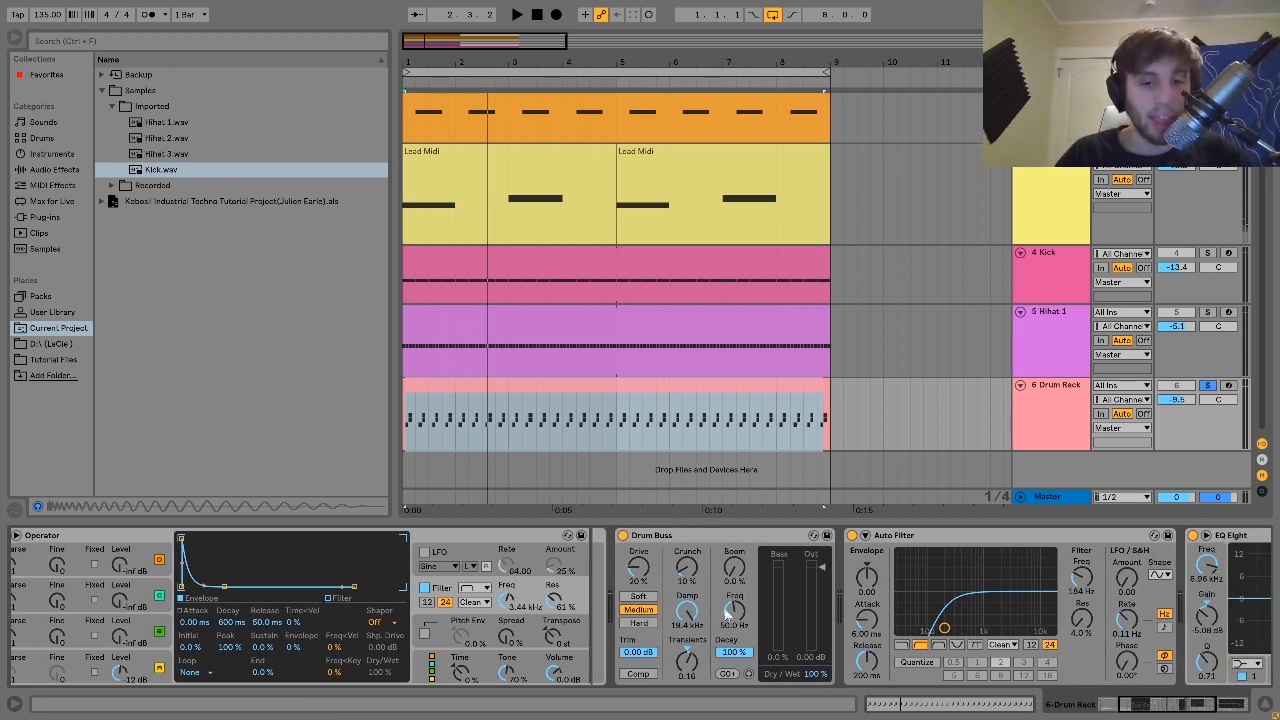
{"action": "left_click", "coordinate": [623, 536]}
{"action": "key", "text": "space"}
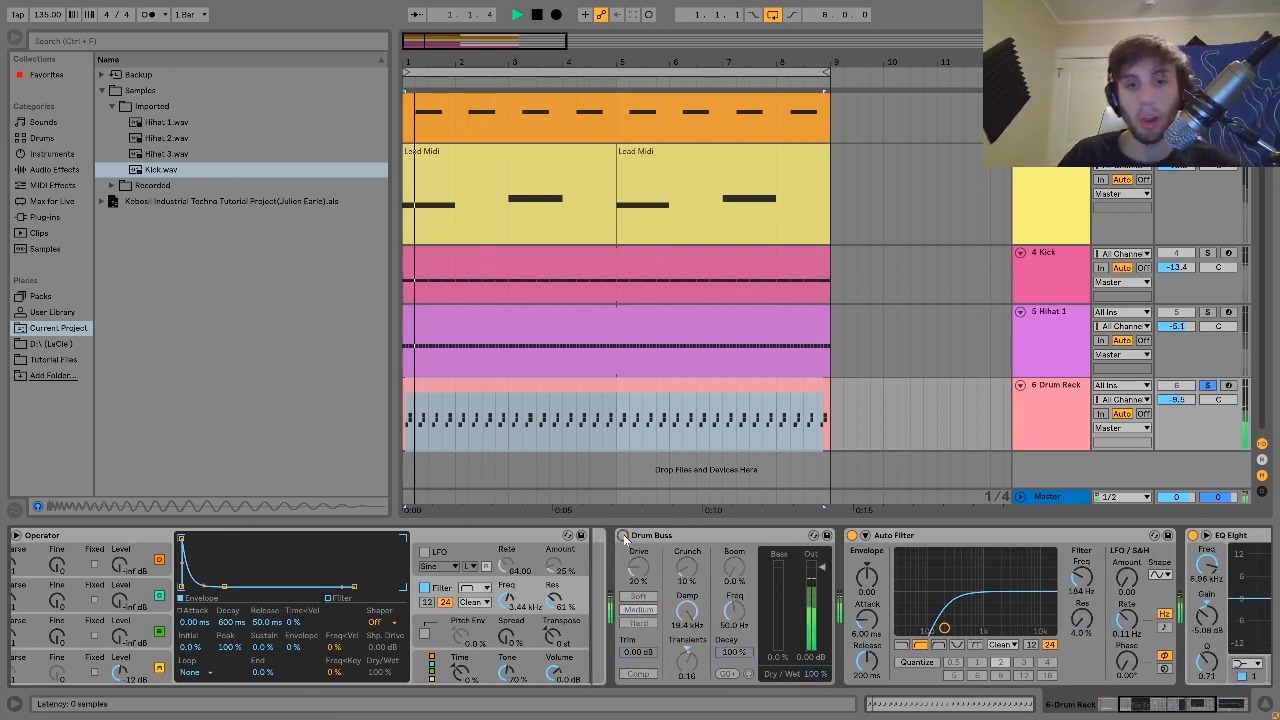
{"action": "left_click", "coordinate": [623, 536]}
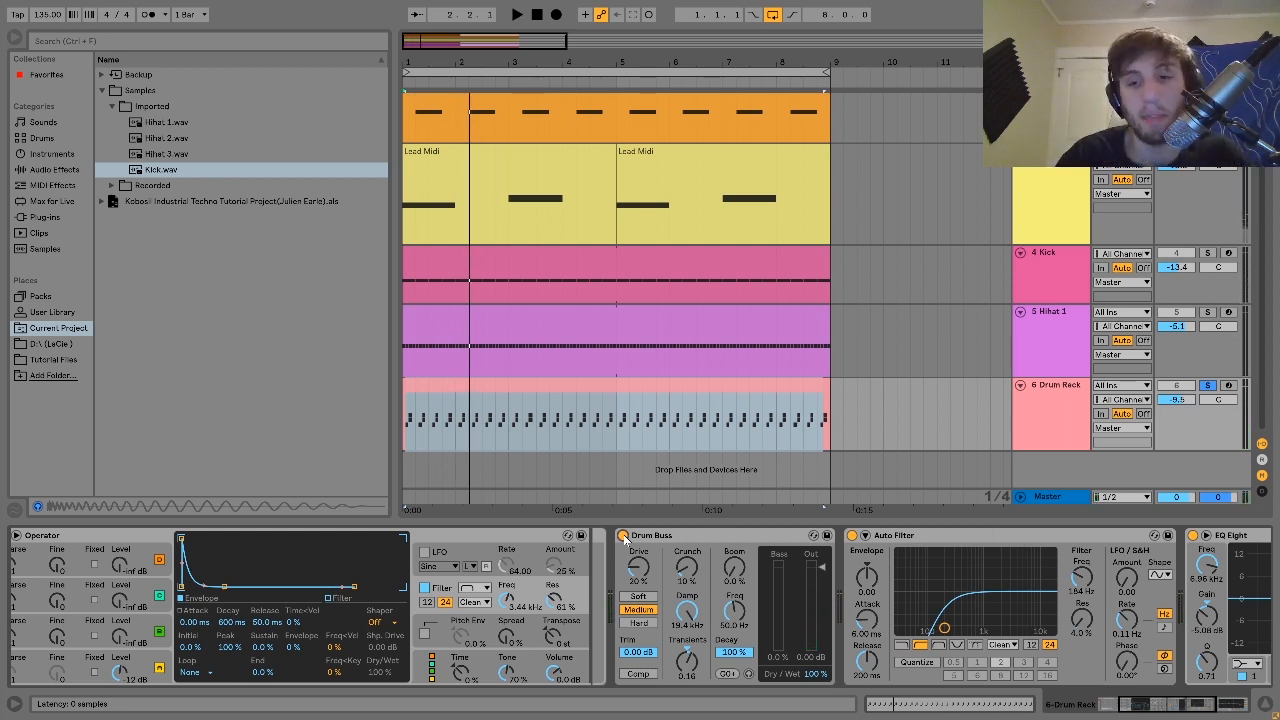
Step: Examine the Auto Filter settings on the Drum Rack track and the EQ Eight that follows it
{"action": "scroll", "coordinate": [623, 560], "scroll_direction": "down", "scroll_amount": 3}
{"action": "left_click", "coordinate": [804, 549]}
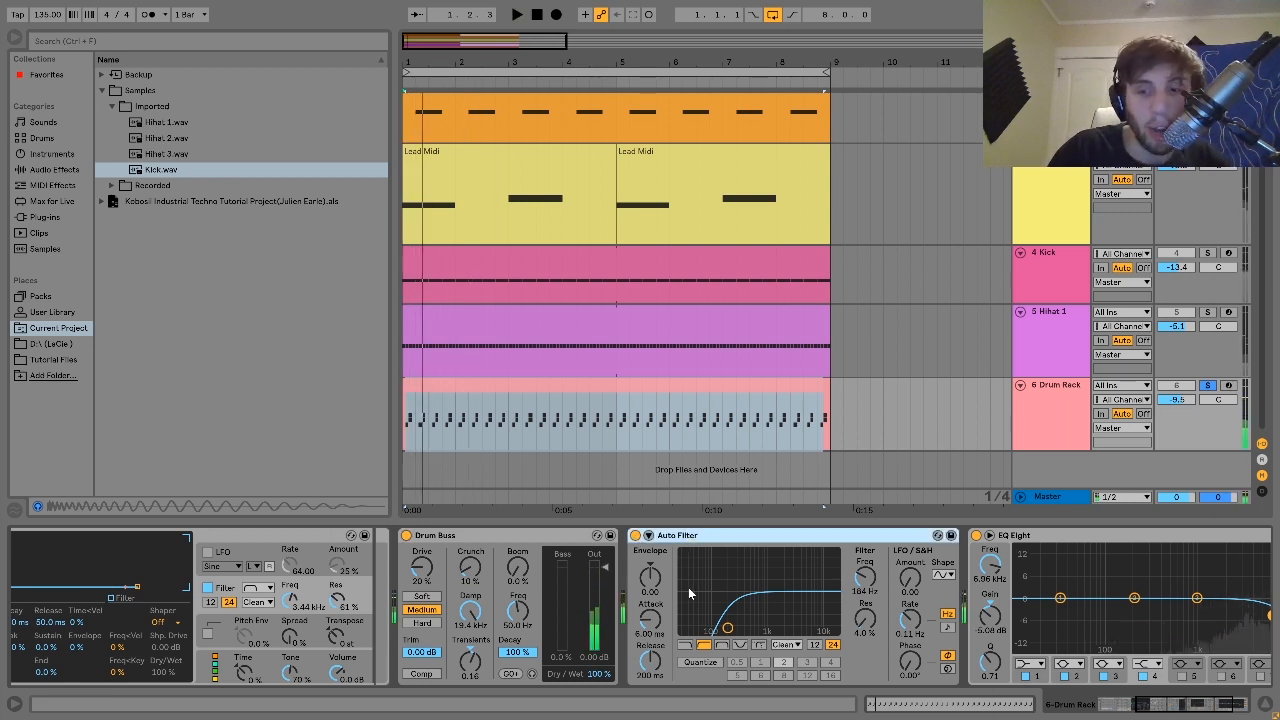
{"action": "scroll", "coordinate": [688, 587], "scroll_direction": "down", "scroll_amount": 2}
{"action": "scroll", "coordinate": [688, 587], "scroll_direction": "down", "scroll_amount": 2}
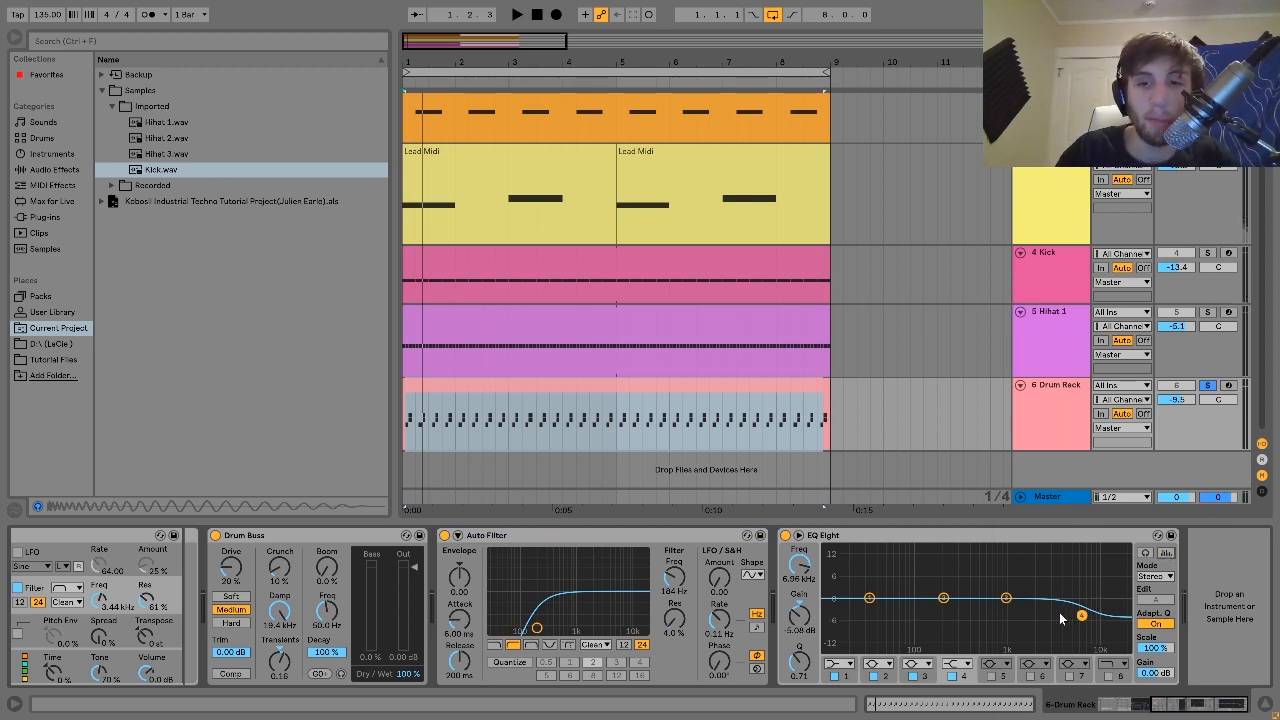
Step: Compare the Drum Rack track in playback with its EQ Eight switched off and back on
{"action": "key", "text": "space"}
{"action": "left_click", "coordinate": [786, 535]}
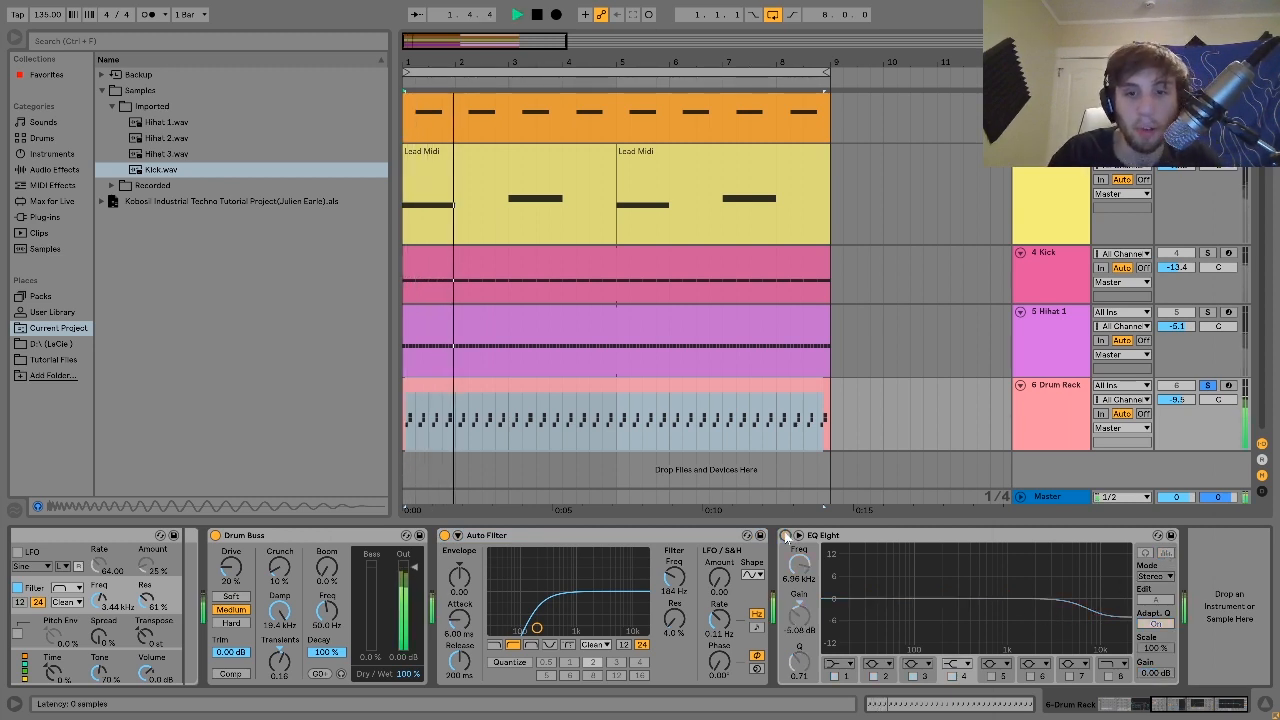
{"action": "left_click", "coordinate": [786, 535]}
{"action": "key", "text": "space"}
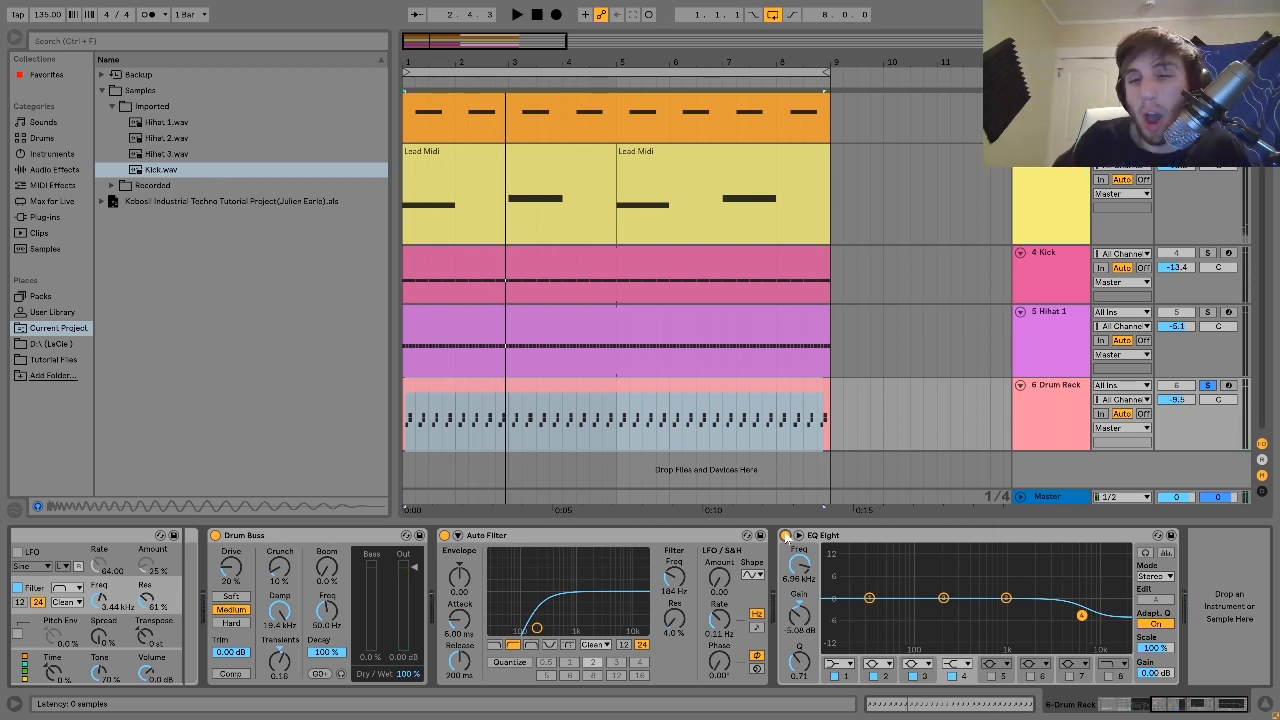
Step: Clear the Drum Rack track's solo during playback to hear it with the other tracks, and stop with that track selected
{"action": "key", "text": "space"}
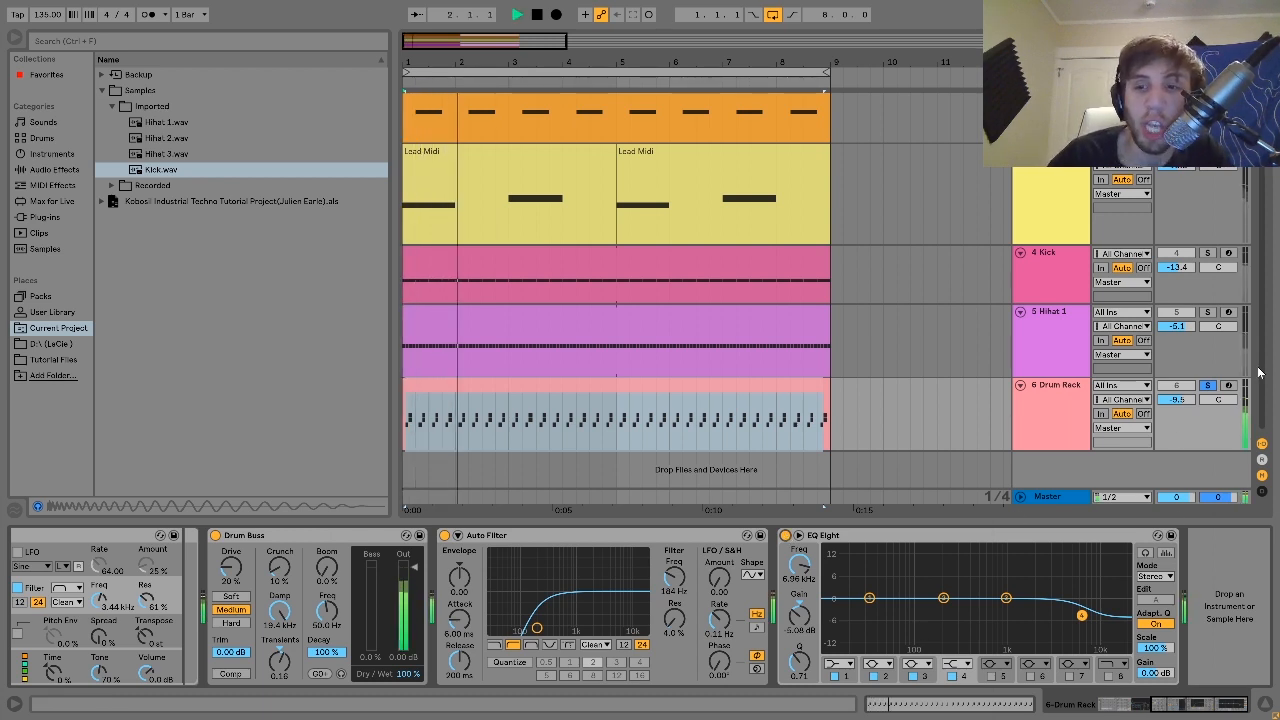
{"action": "left_click", "coordinate": [1207, 386]}
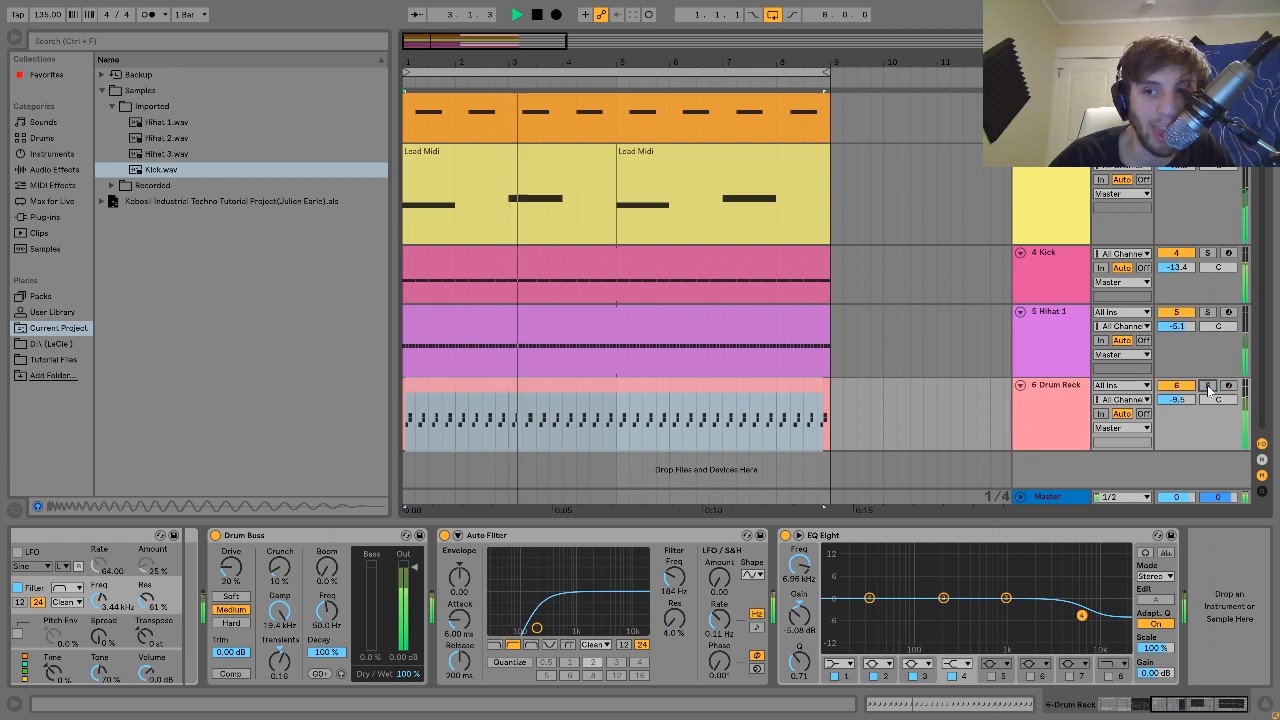
{"action": "left_click", "coordinate": [1065, 405]}
{"action": "key", "text": "space"}
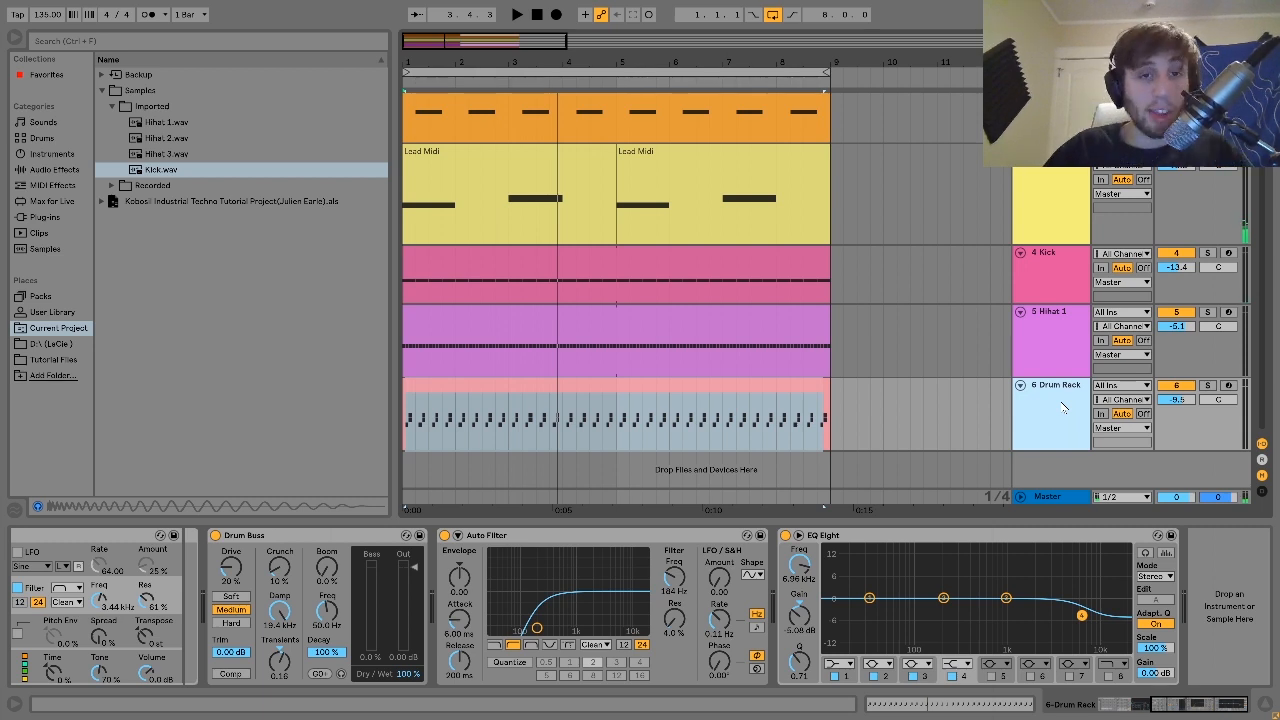
Step: Look over the Kick and Drum Rack tracks and return to the Drum Rack and Operator devices at the start of the chain
{"action": "scroll", "coordinate": [1063, 407], "scroll_direction": "up", "scroll_amount": 1}
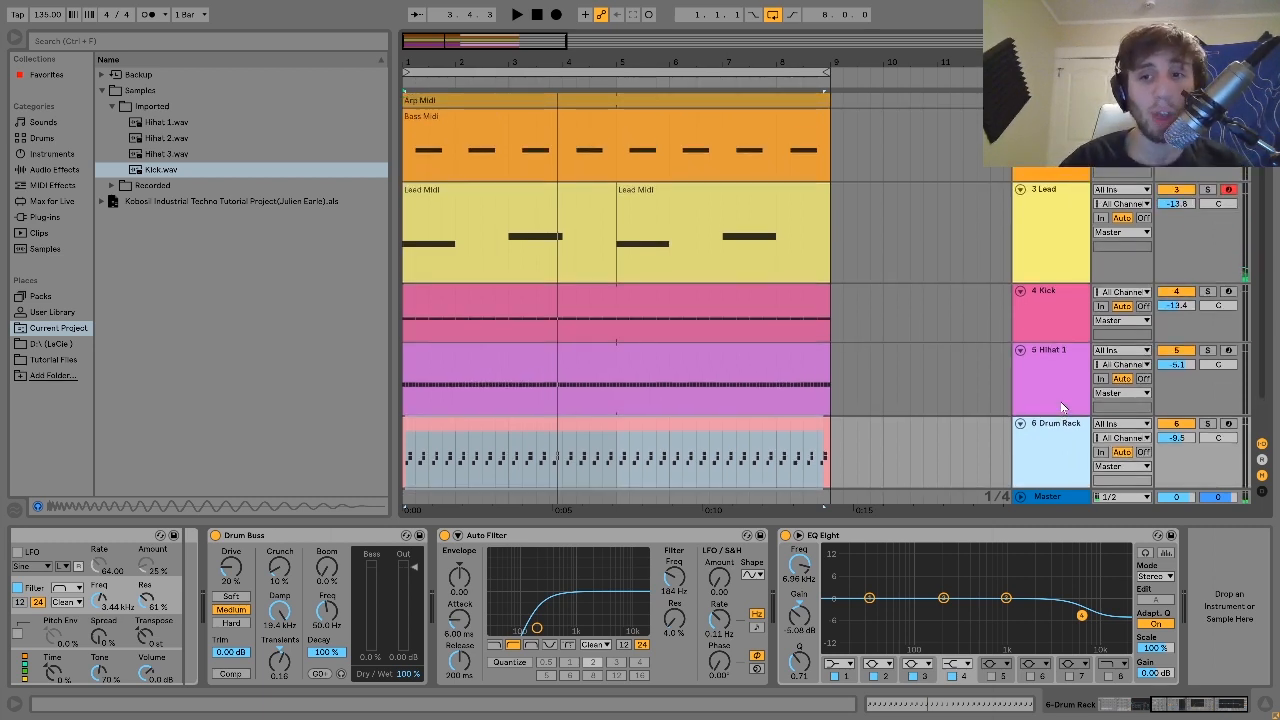
{"action": "scroll", "coordinate": [1063, 407], "scroll_direction": "down", "scroll_amount": 1}
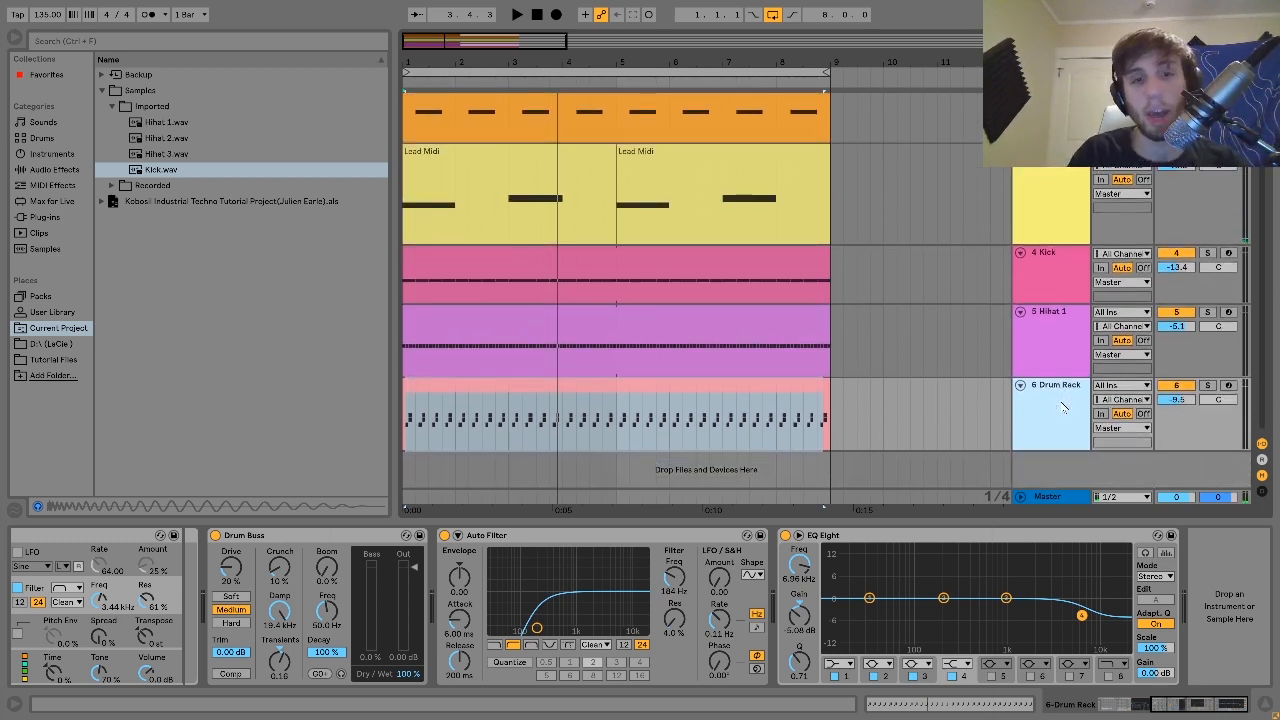
{"action": "left_click", "coordinate": [1045, 275]}
{"action": "left_click", "coordinate": [1050, 408]}
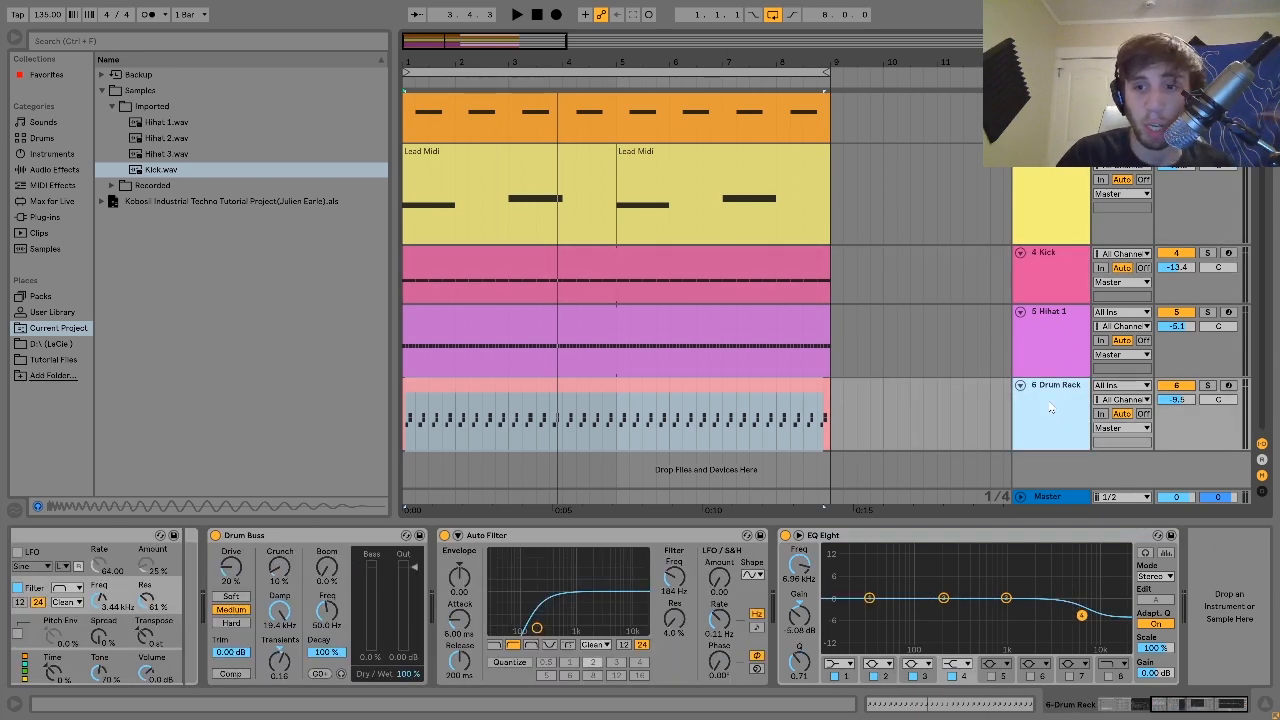
{"action": "scroll", "coordinate": [616, 564], "scroll_direction": "up", "scroll_amount": 5}
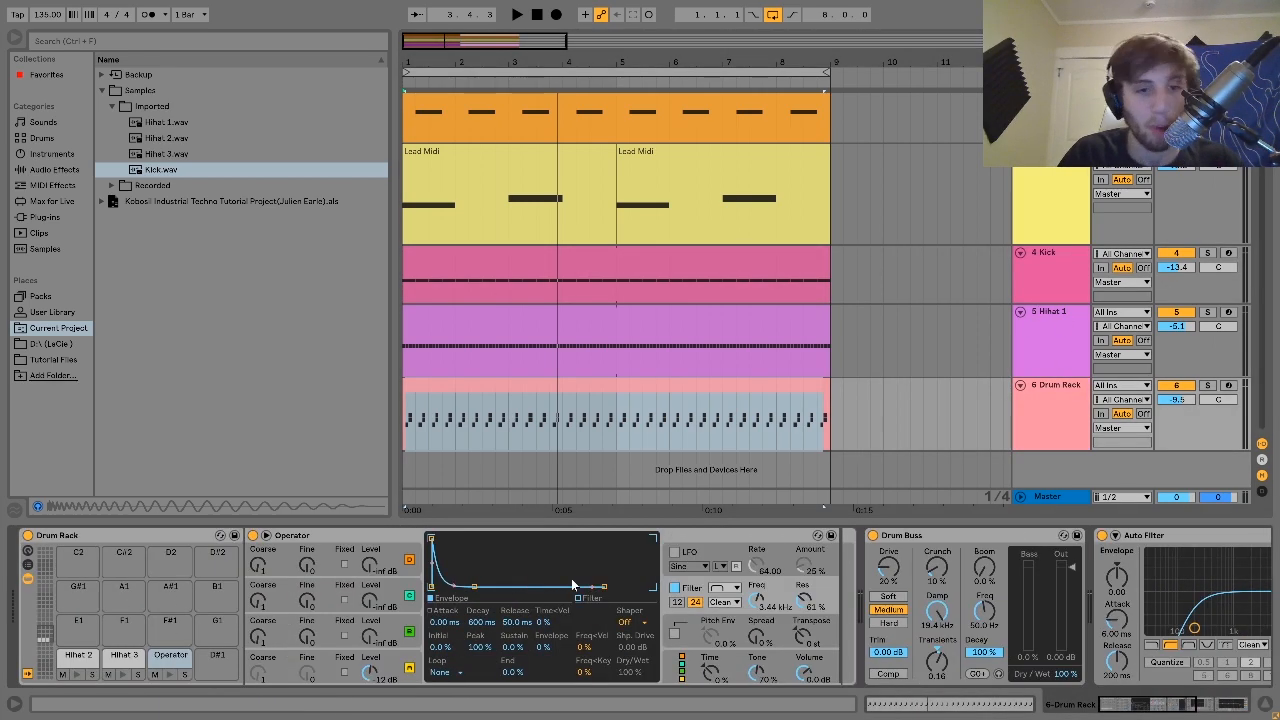